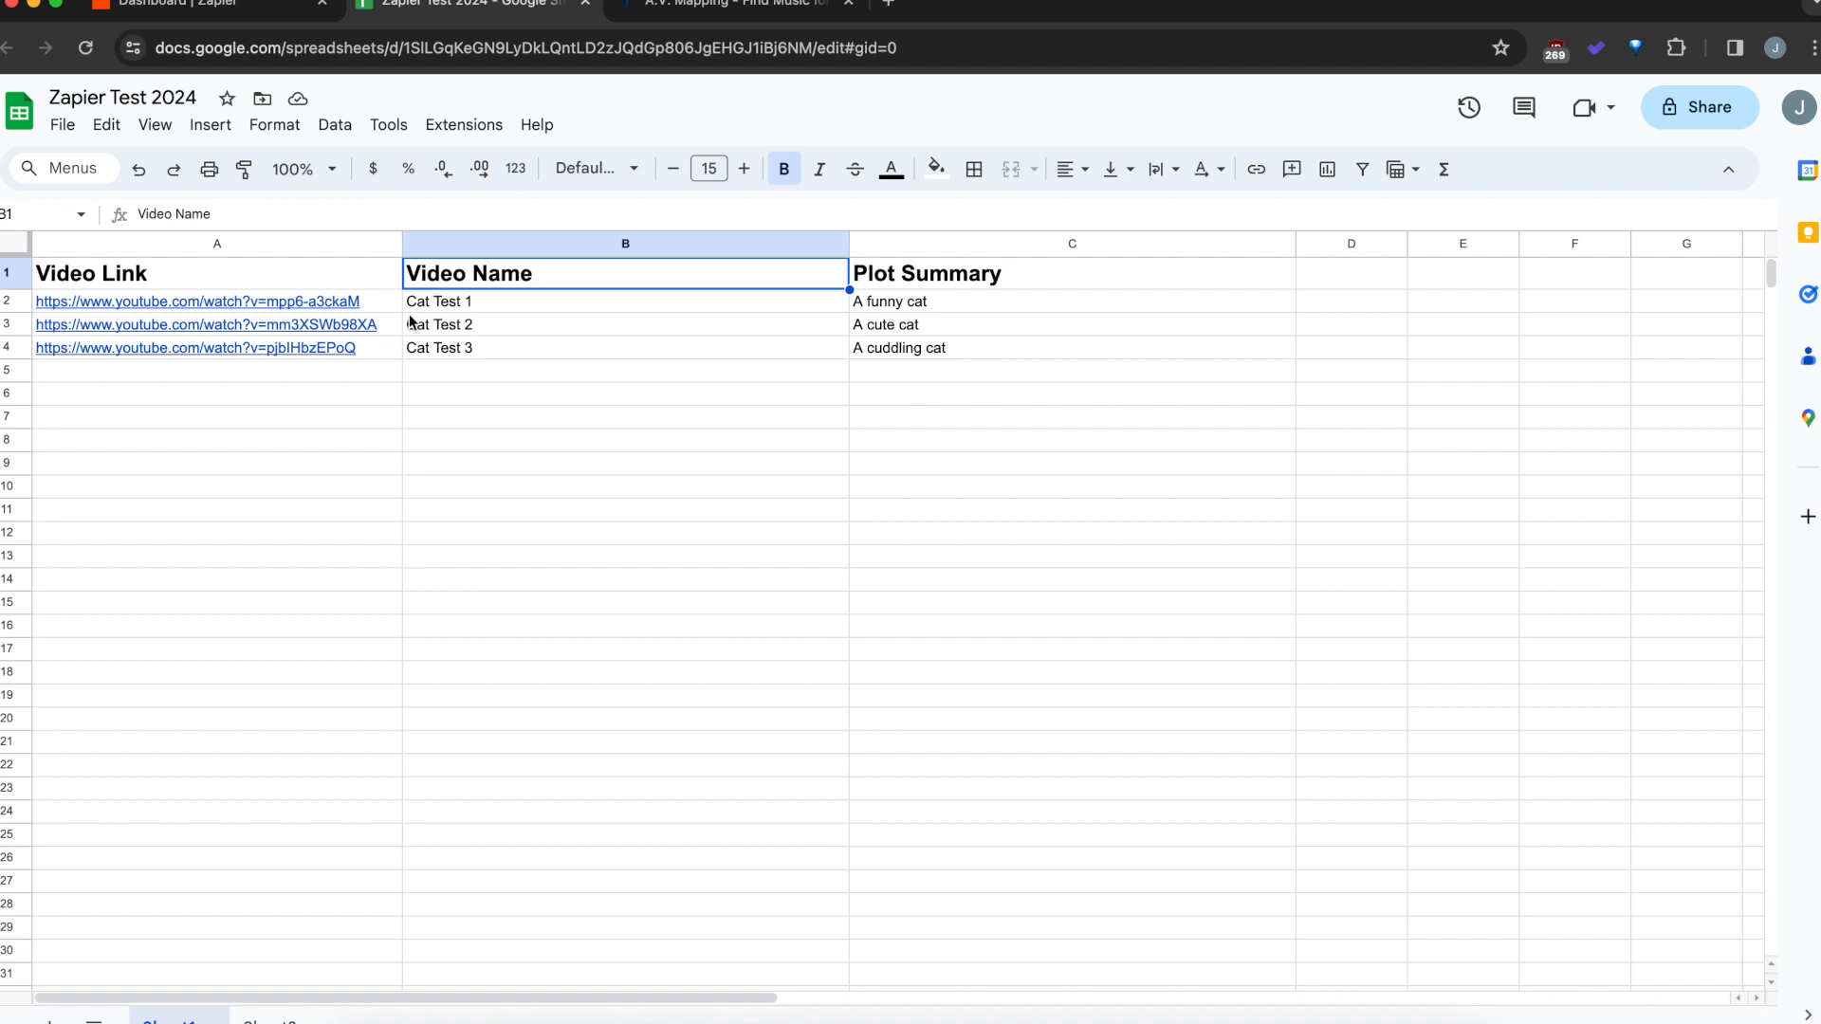
{"action": "left_click", "coordinate": [480, 441]}
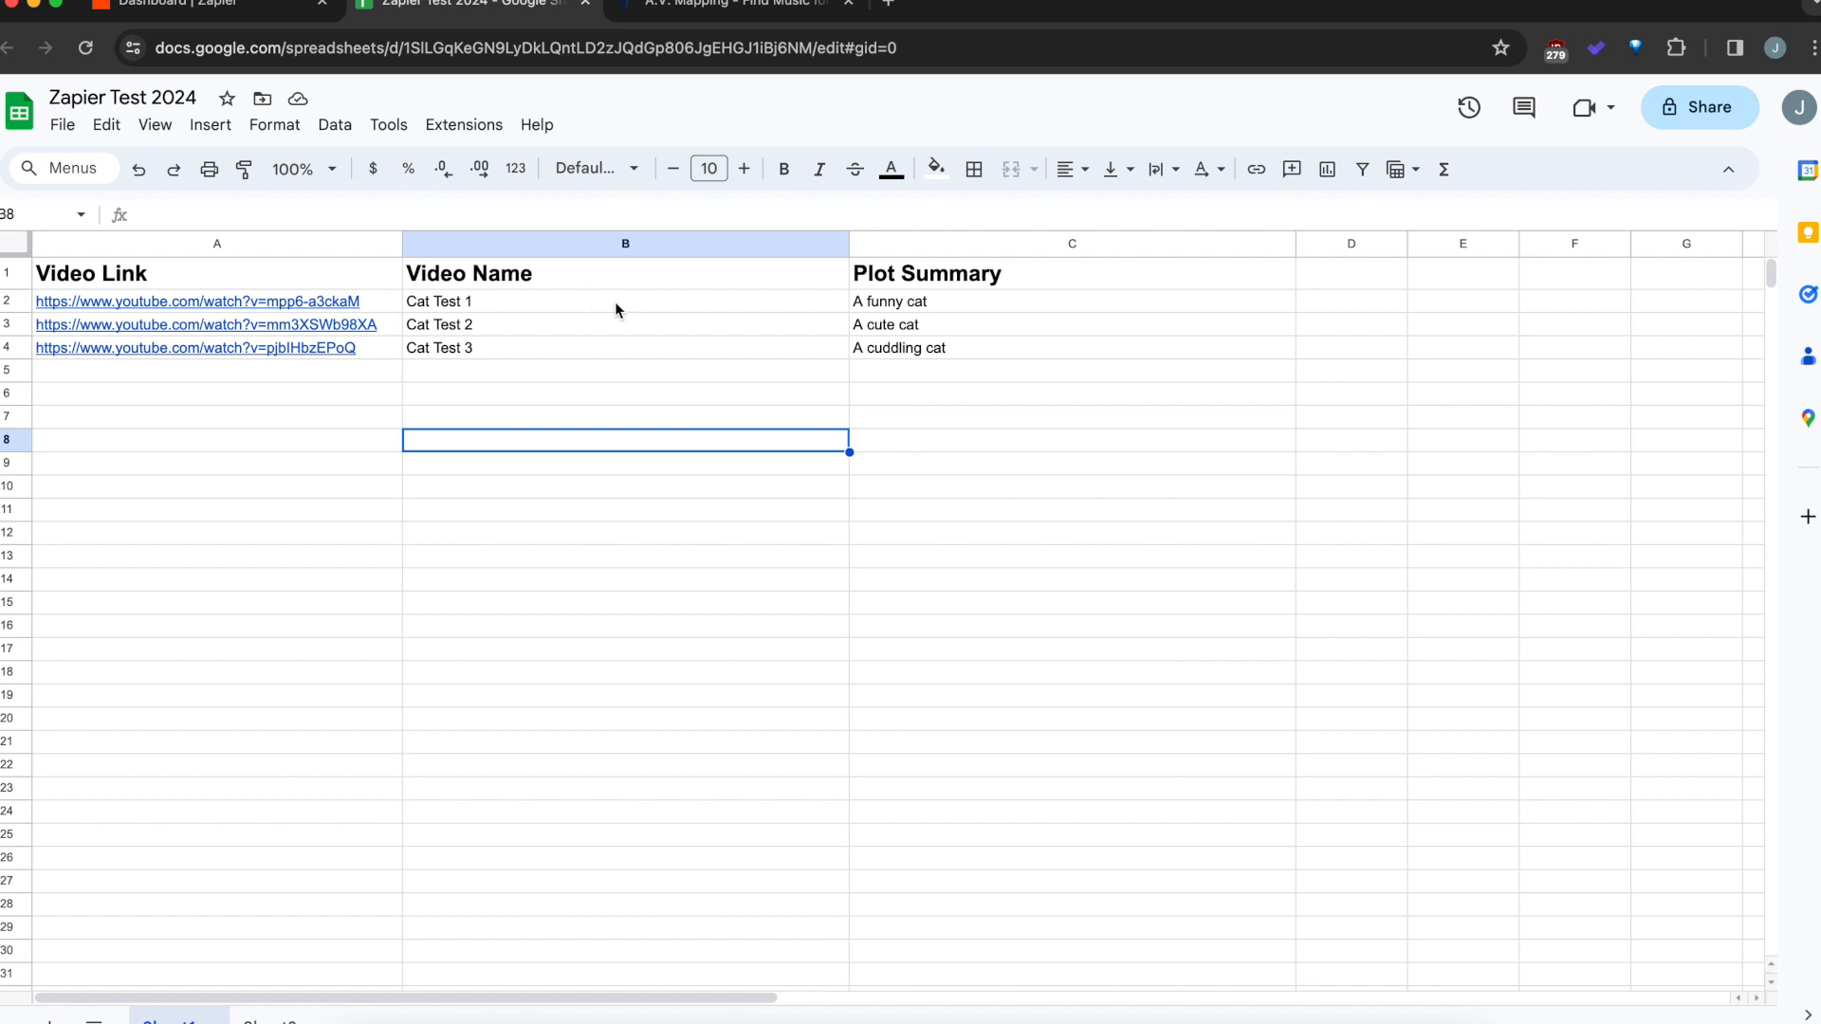
{"action": "left_click", "coordinate": [580, 372]}
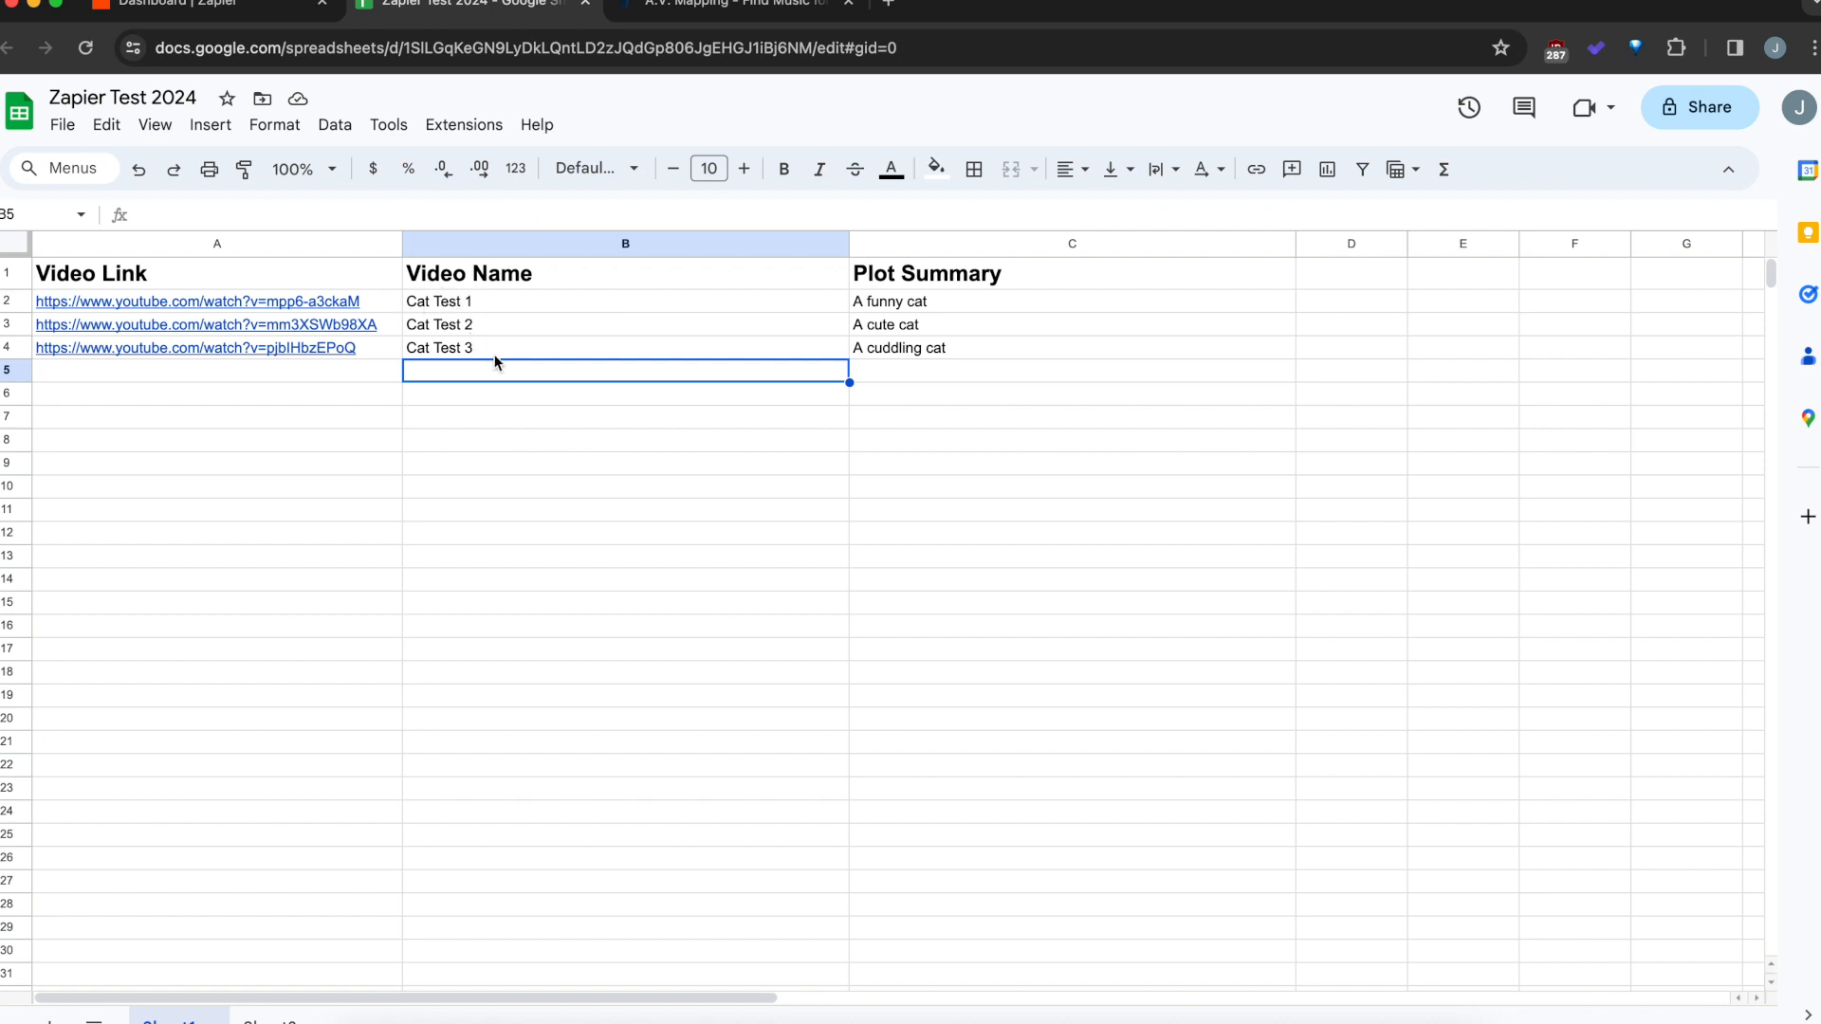
Switch to Zapier, search the apps for "a.v. mapping" and open the A.V. Mapping integrations page
{"action": "left_click", "coordinate": [270, 9]}
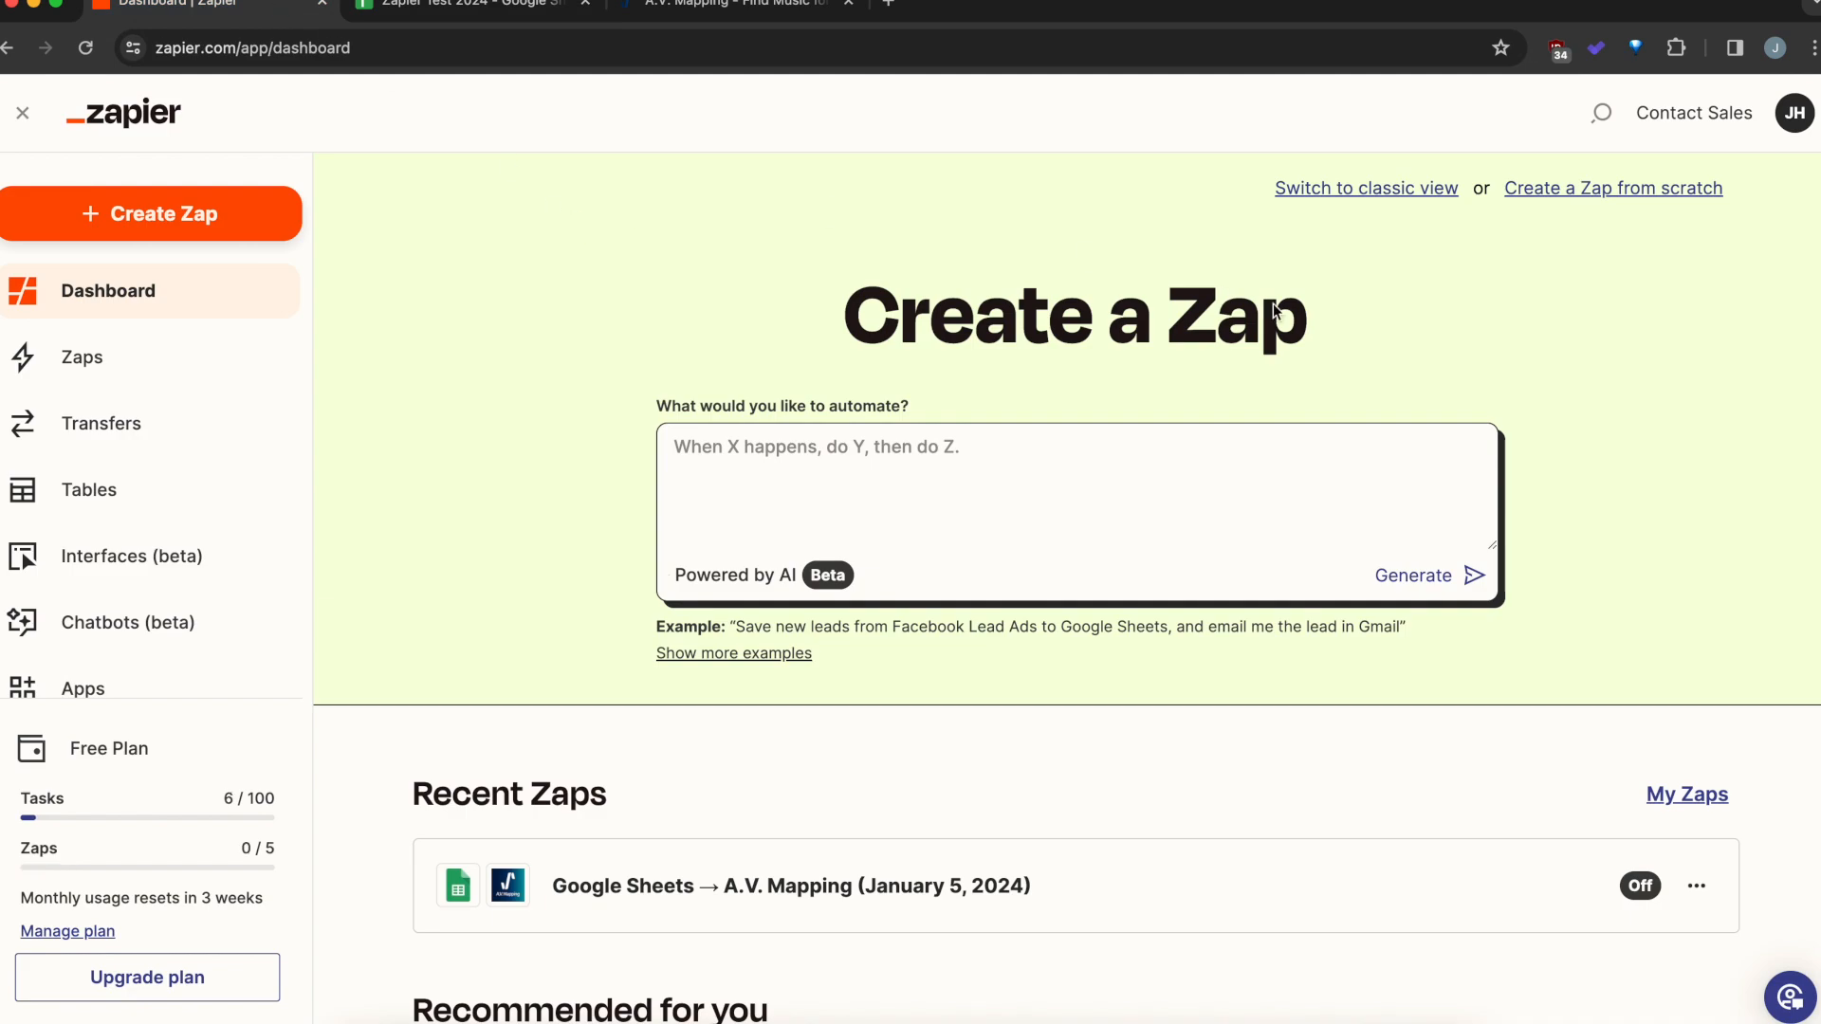
{"action": "left_click", "coordinate": [1602, 122]}
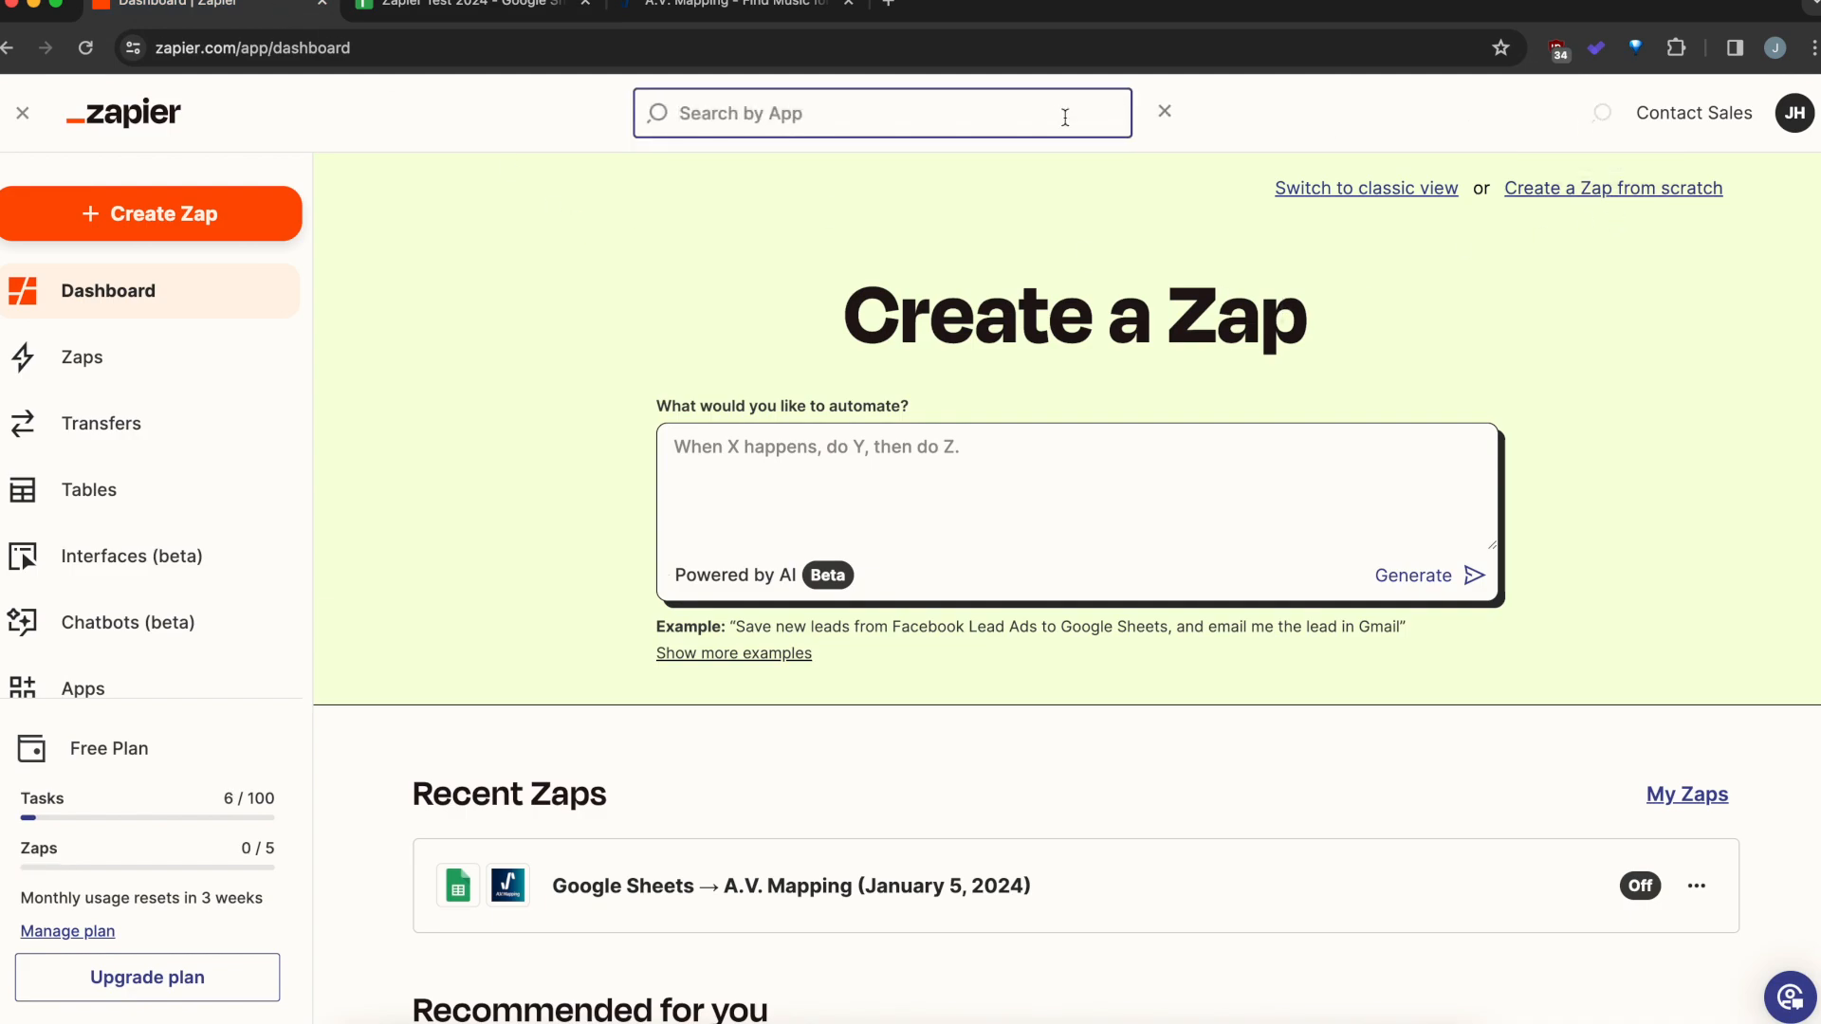
{"action": "type", "text": "a.v. mapping"}
{"action": "left_click", "coordinate": [869, 173]}
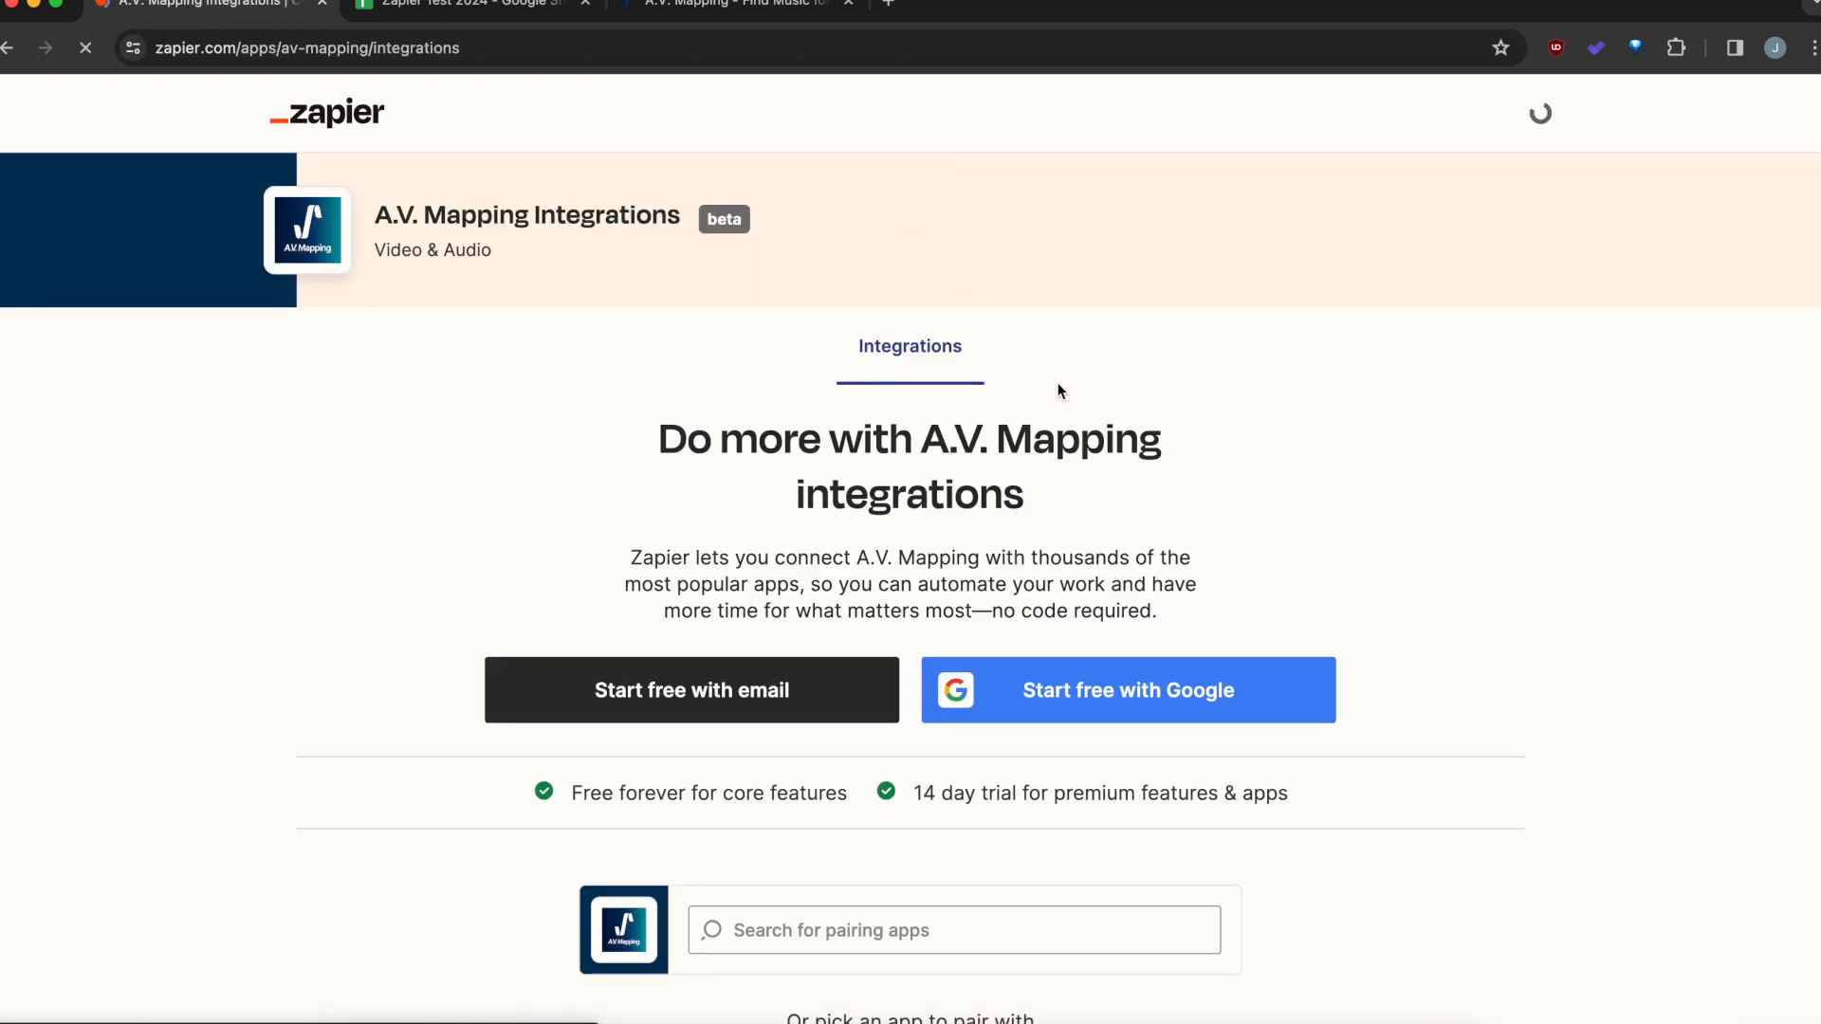
Pair A.V. Mapping with Google Sheets and start a new Zap connecting these two apps
{"action": "scroll", "coordinate": [1057, 394], "scroll_direction": "down", "scroll_amount": 4}
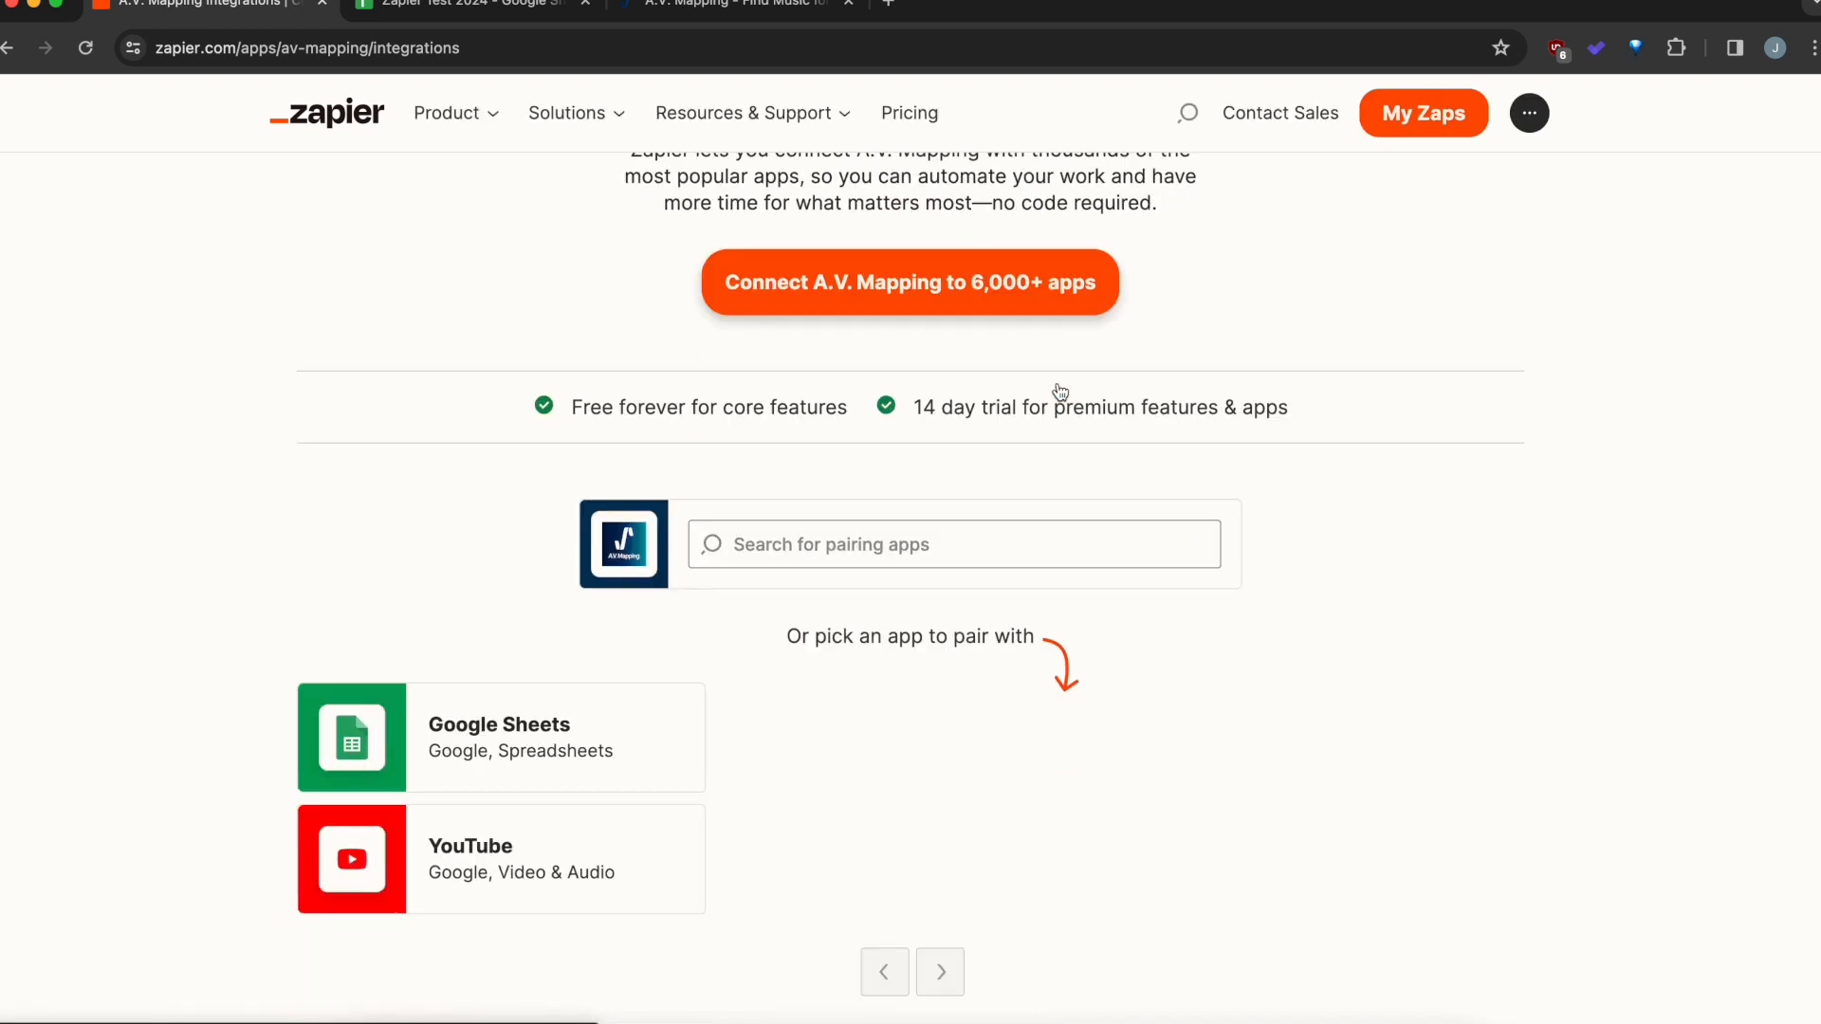
{"action": "left_click", "coordinate": [524, 746]}
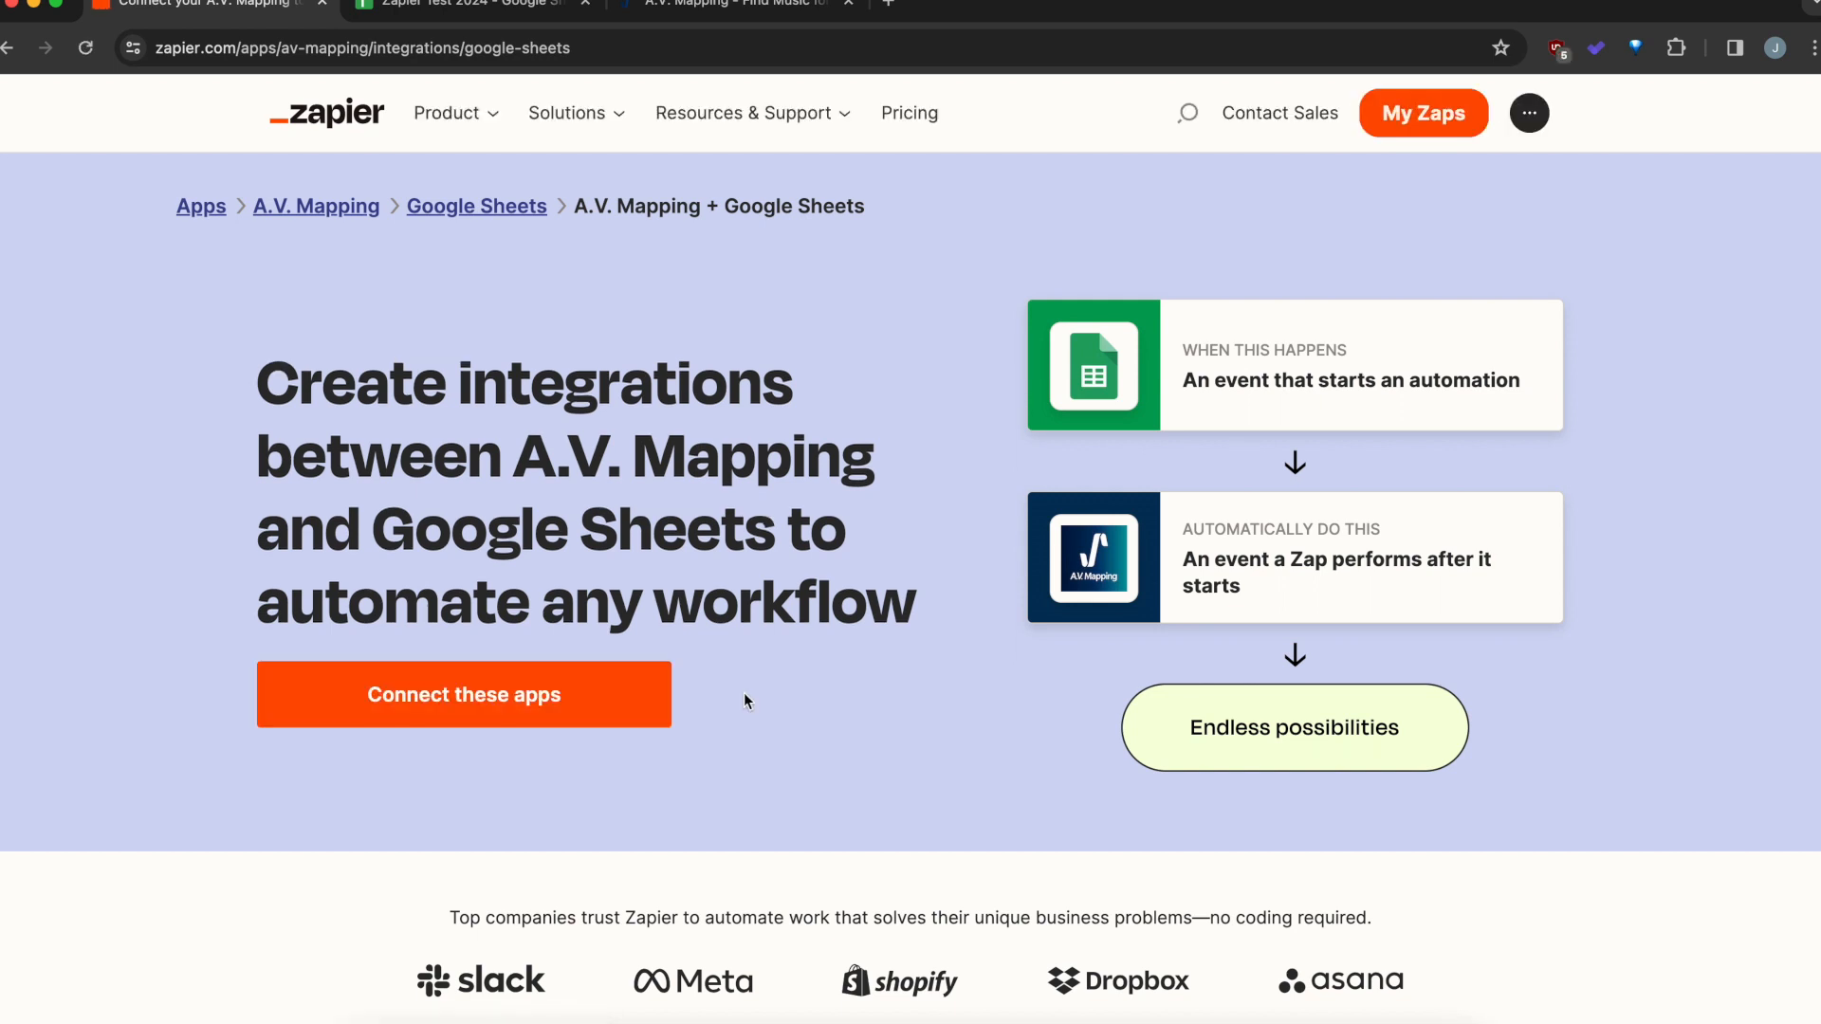
{"action": "left_click", "coordinate": [471, 710]}
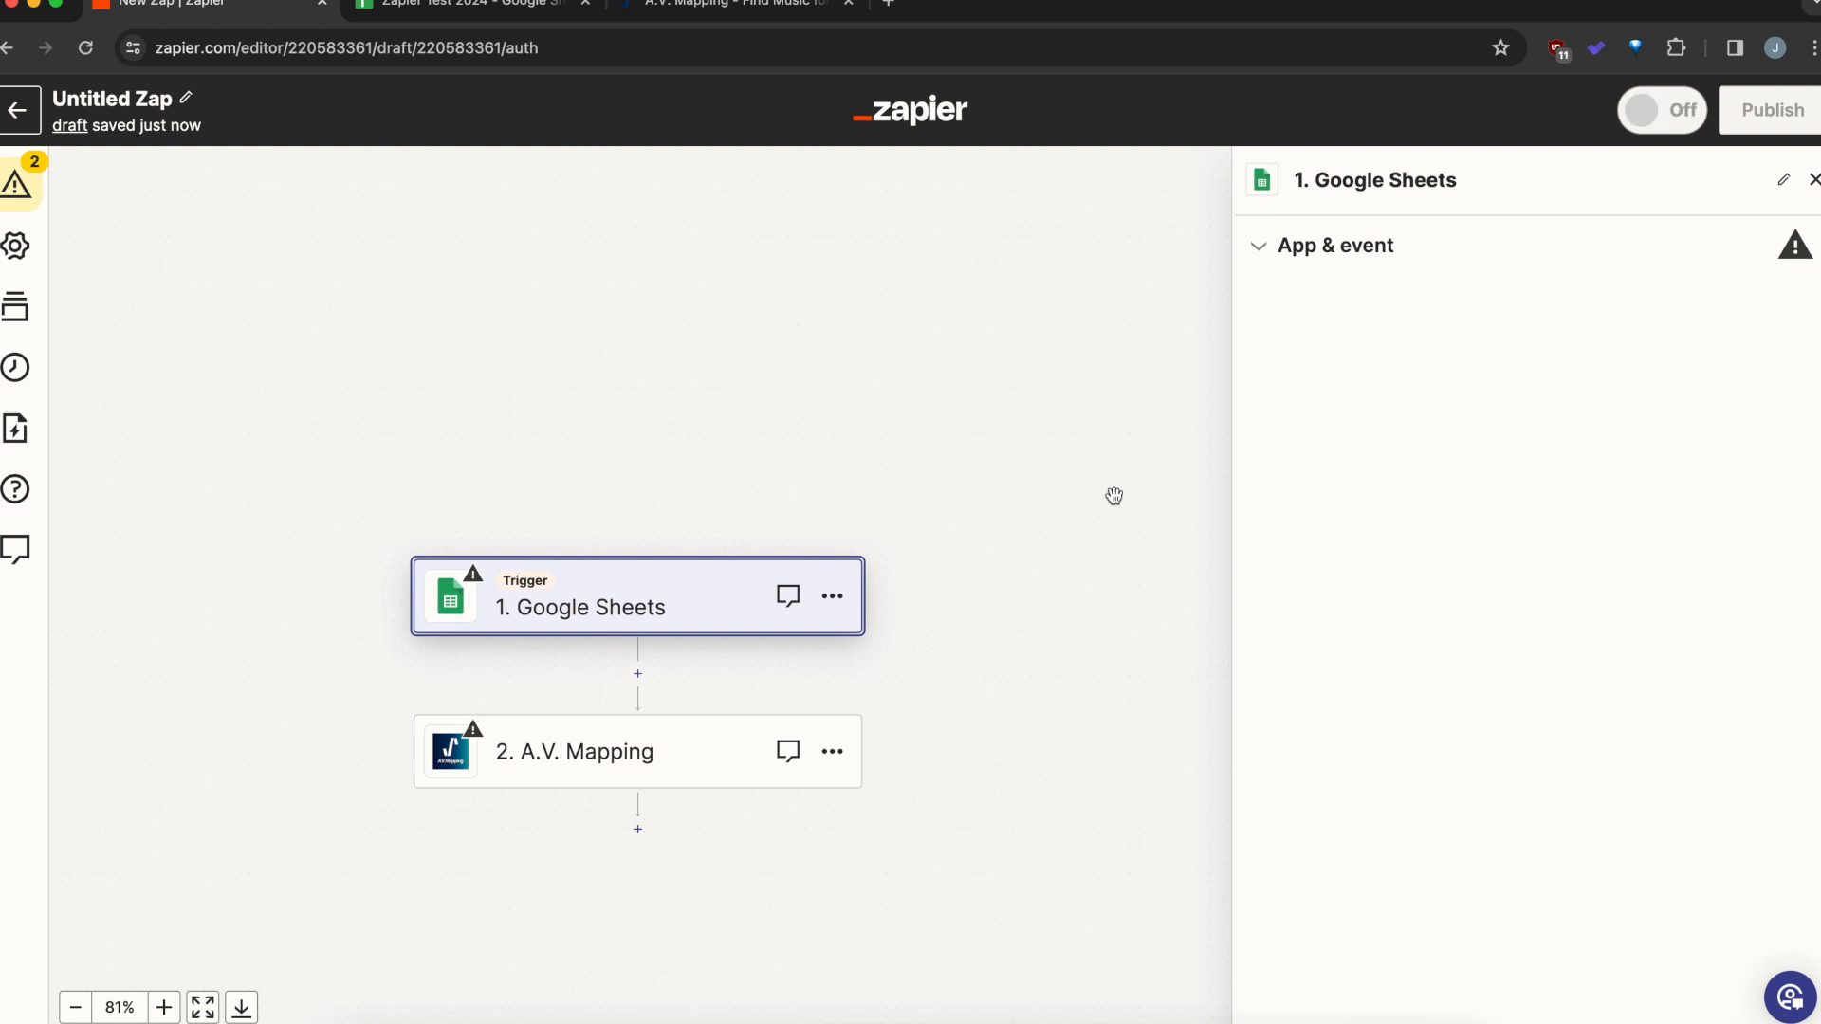
Set the Google Sheets trigger event to New or Updated Spreadsheet Row and continue to the account settings
{"action": "left_click", "coordinate": [1355, 248]}
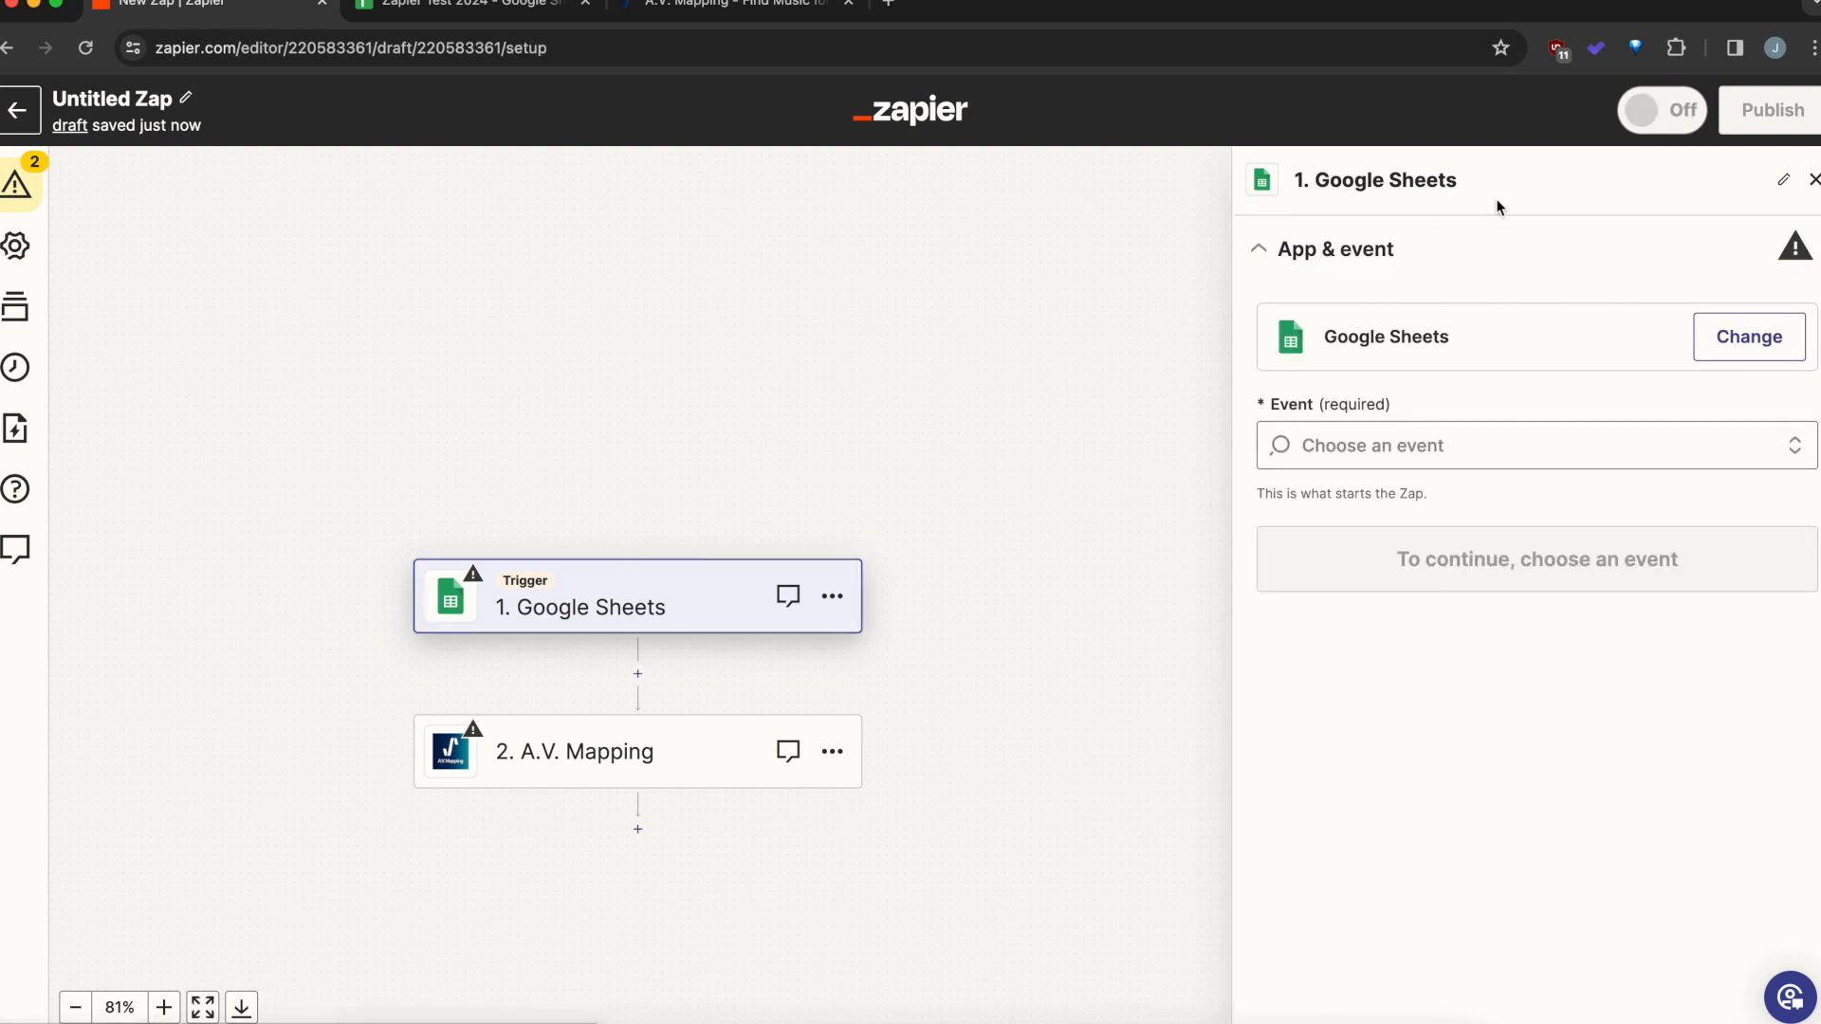
{"action": "left_click", "coordinate": [1444, 443]}
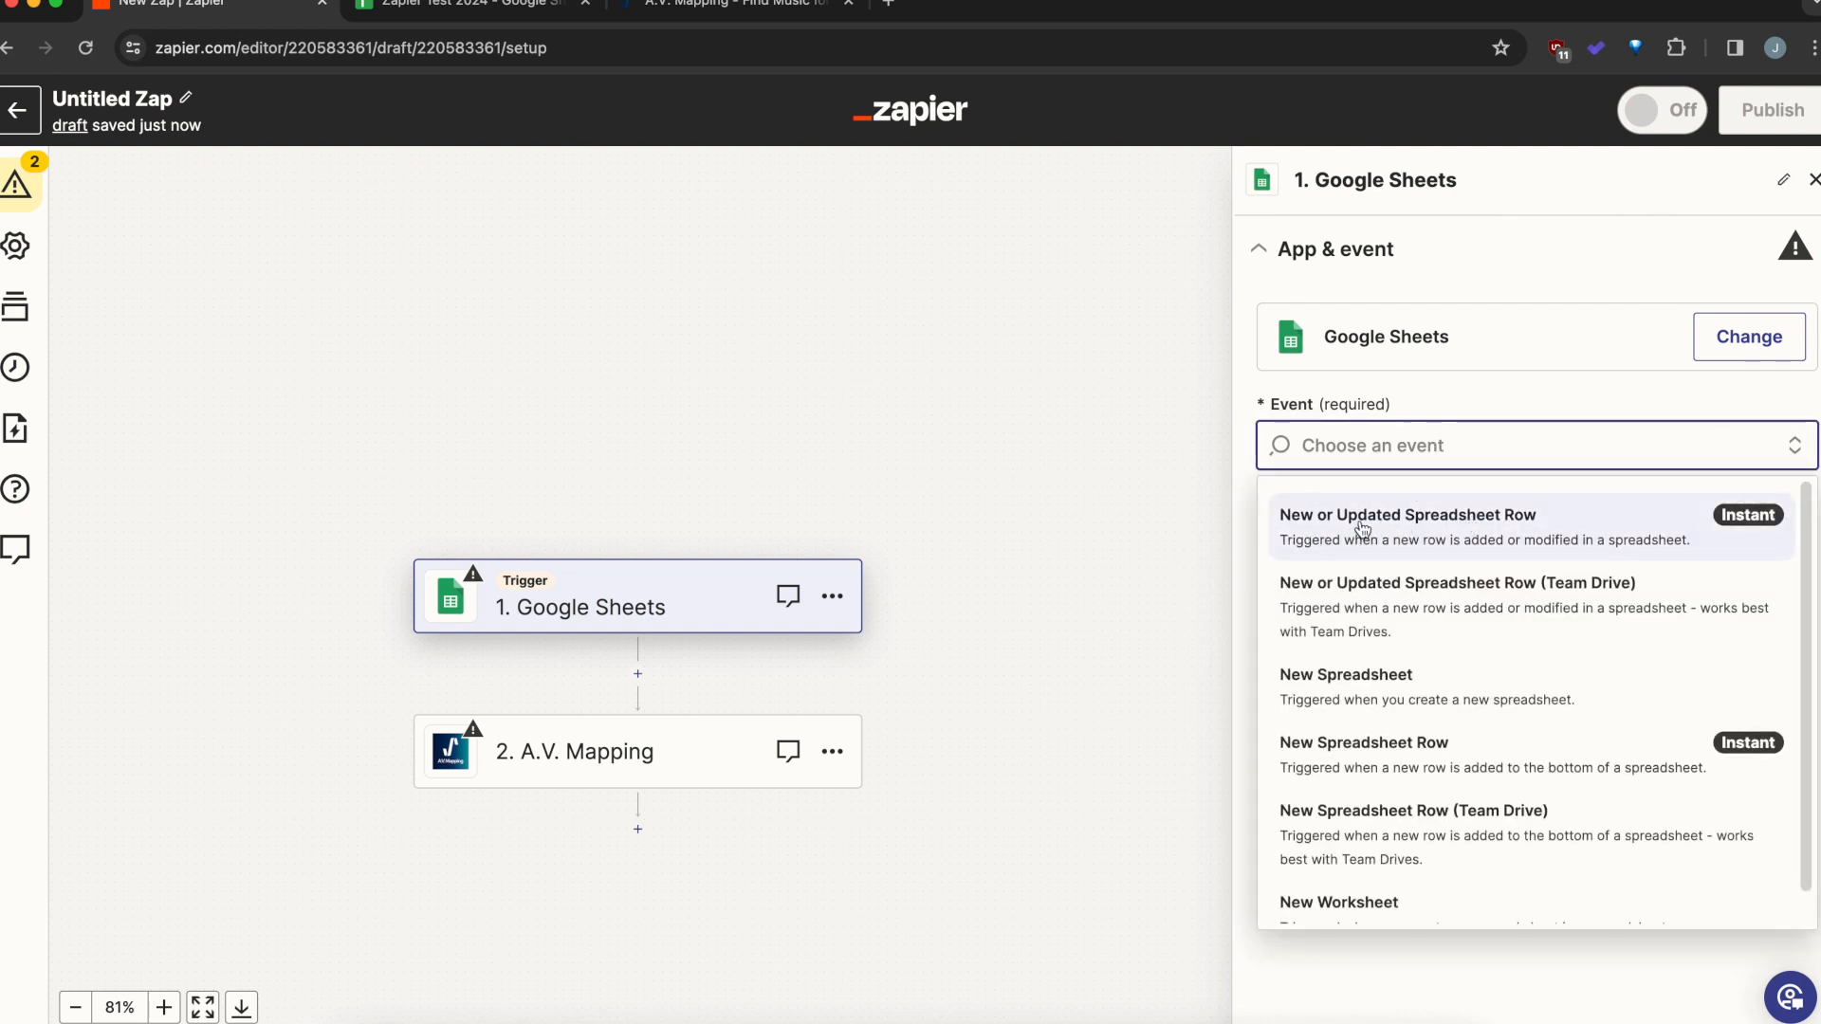
{"action": "left_click", "coordinate": [1630, 537]}
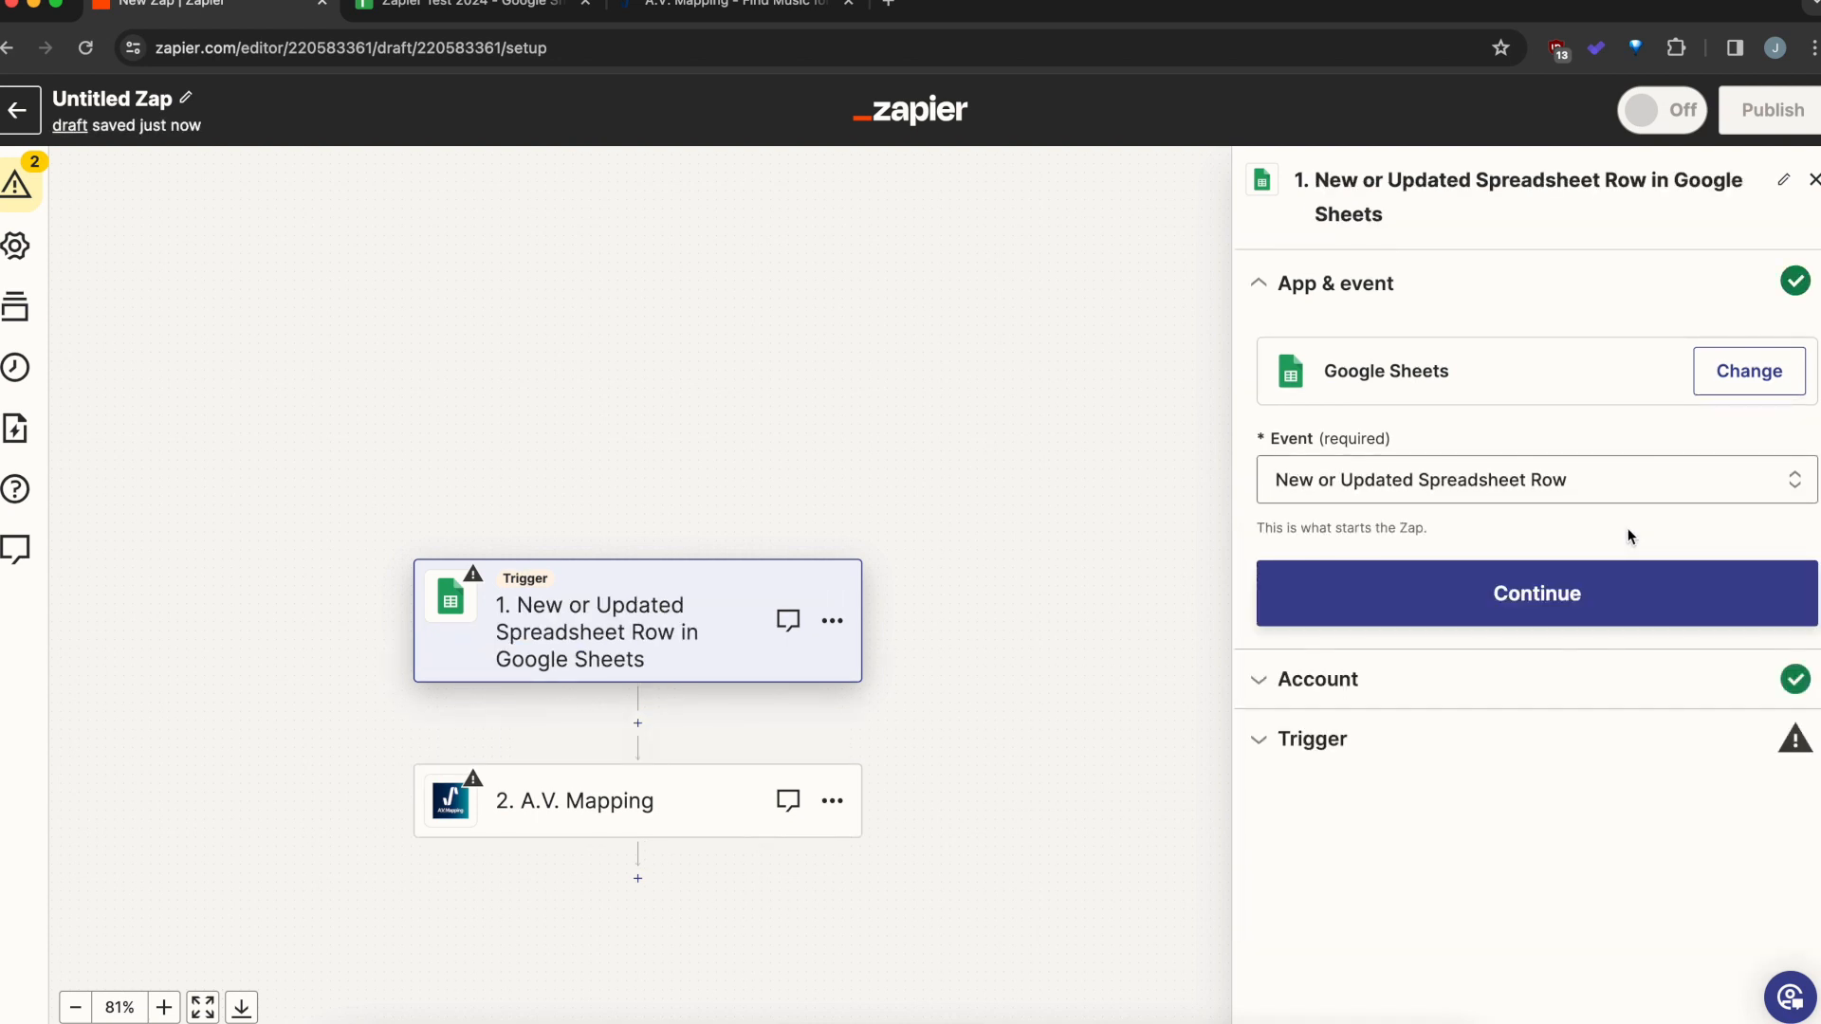
{"action": "left_click", "coordinate": [1593, 578]}
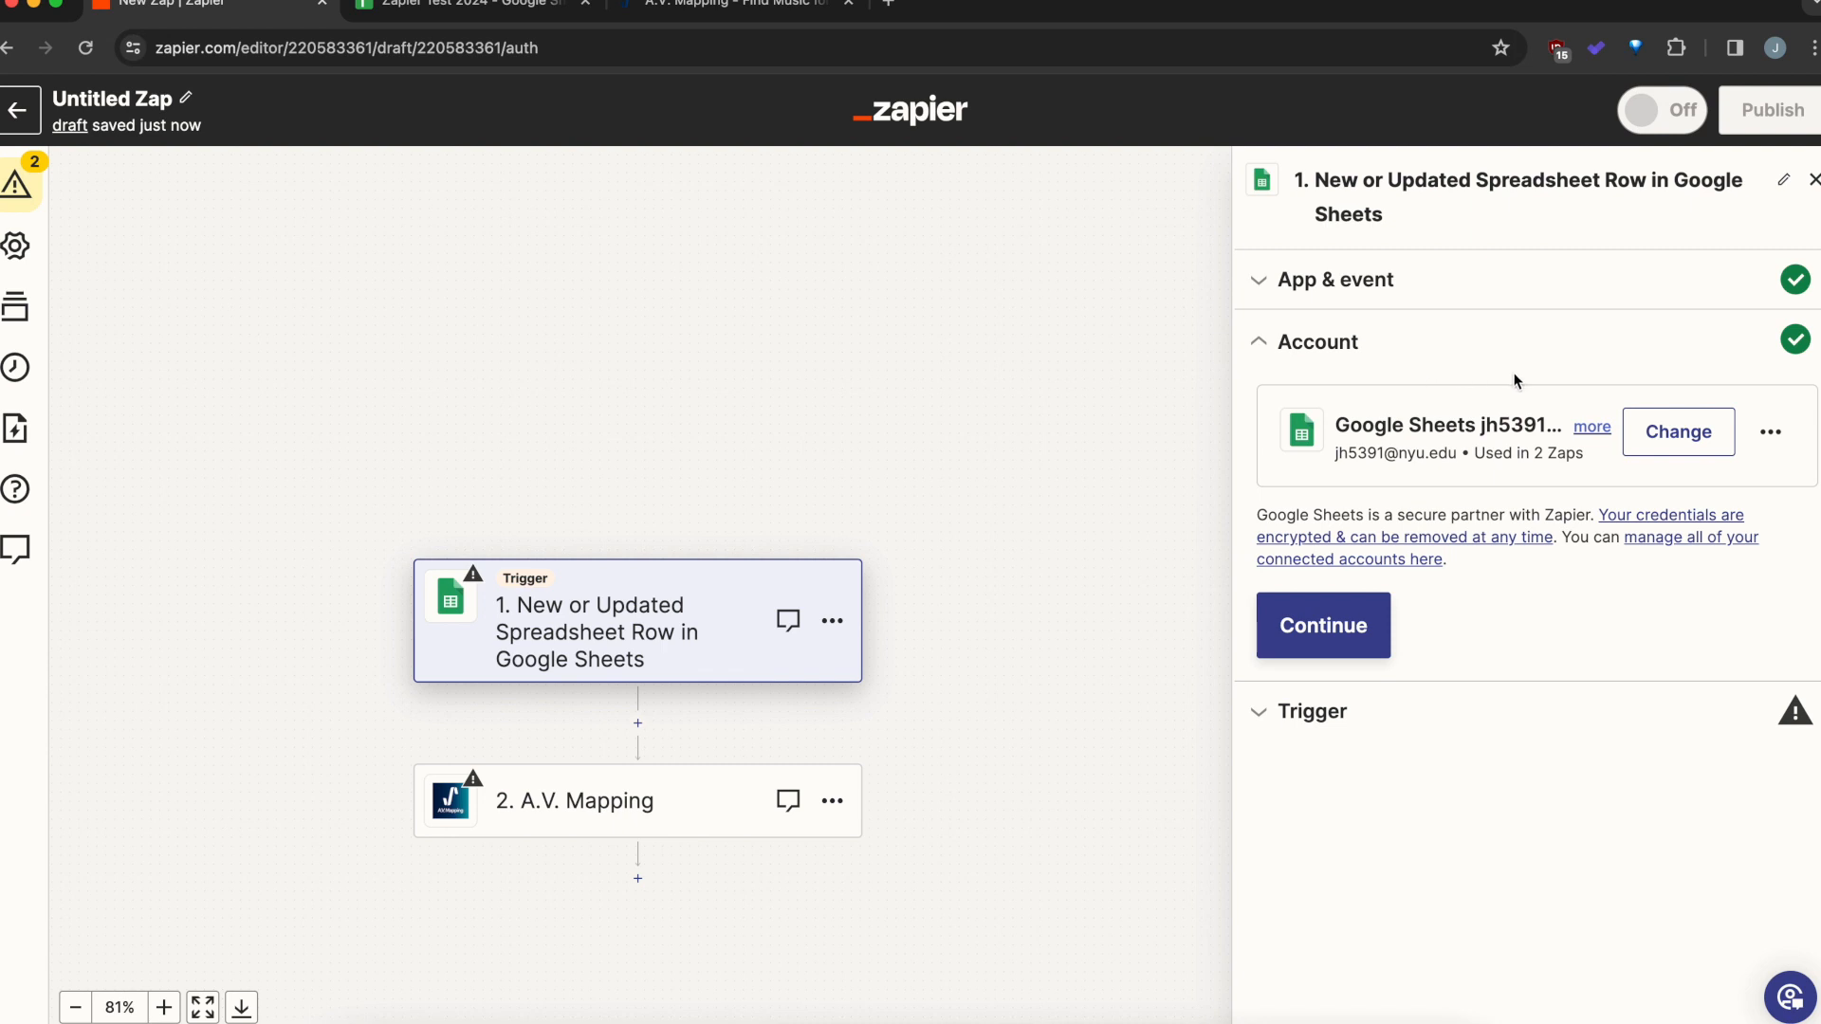
Accept the connected Google Sheets account and choose Zapier Test 2024 as the trigger's spreadsheet
{"action": "left_click", "coordinate": [1350, 637]}
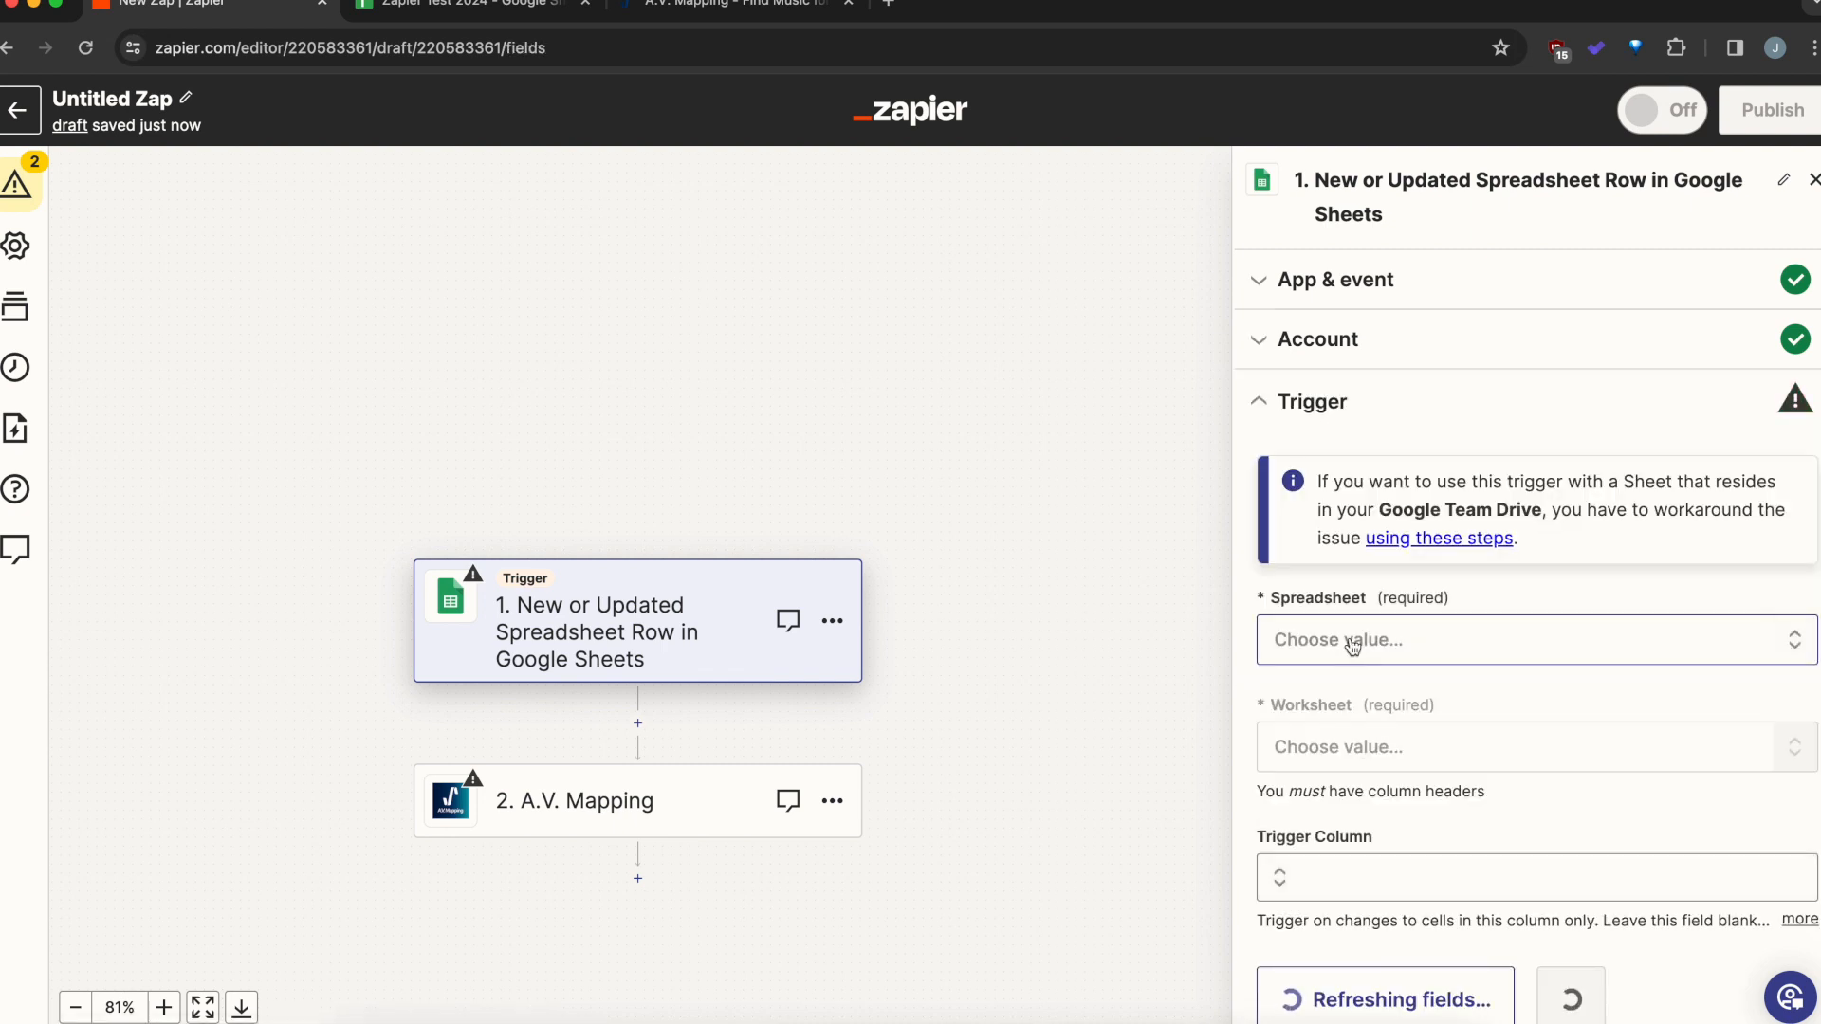
{"action": "scroll", "coordinate": [1533, 594], "scroll_direction": "down", "scroll_amount": 1}
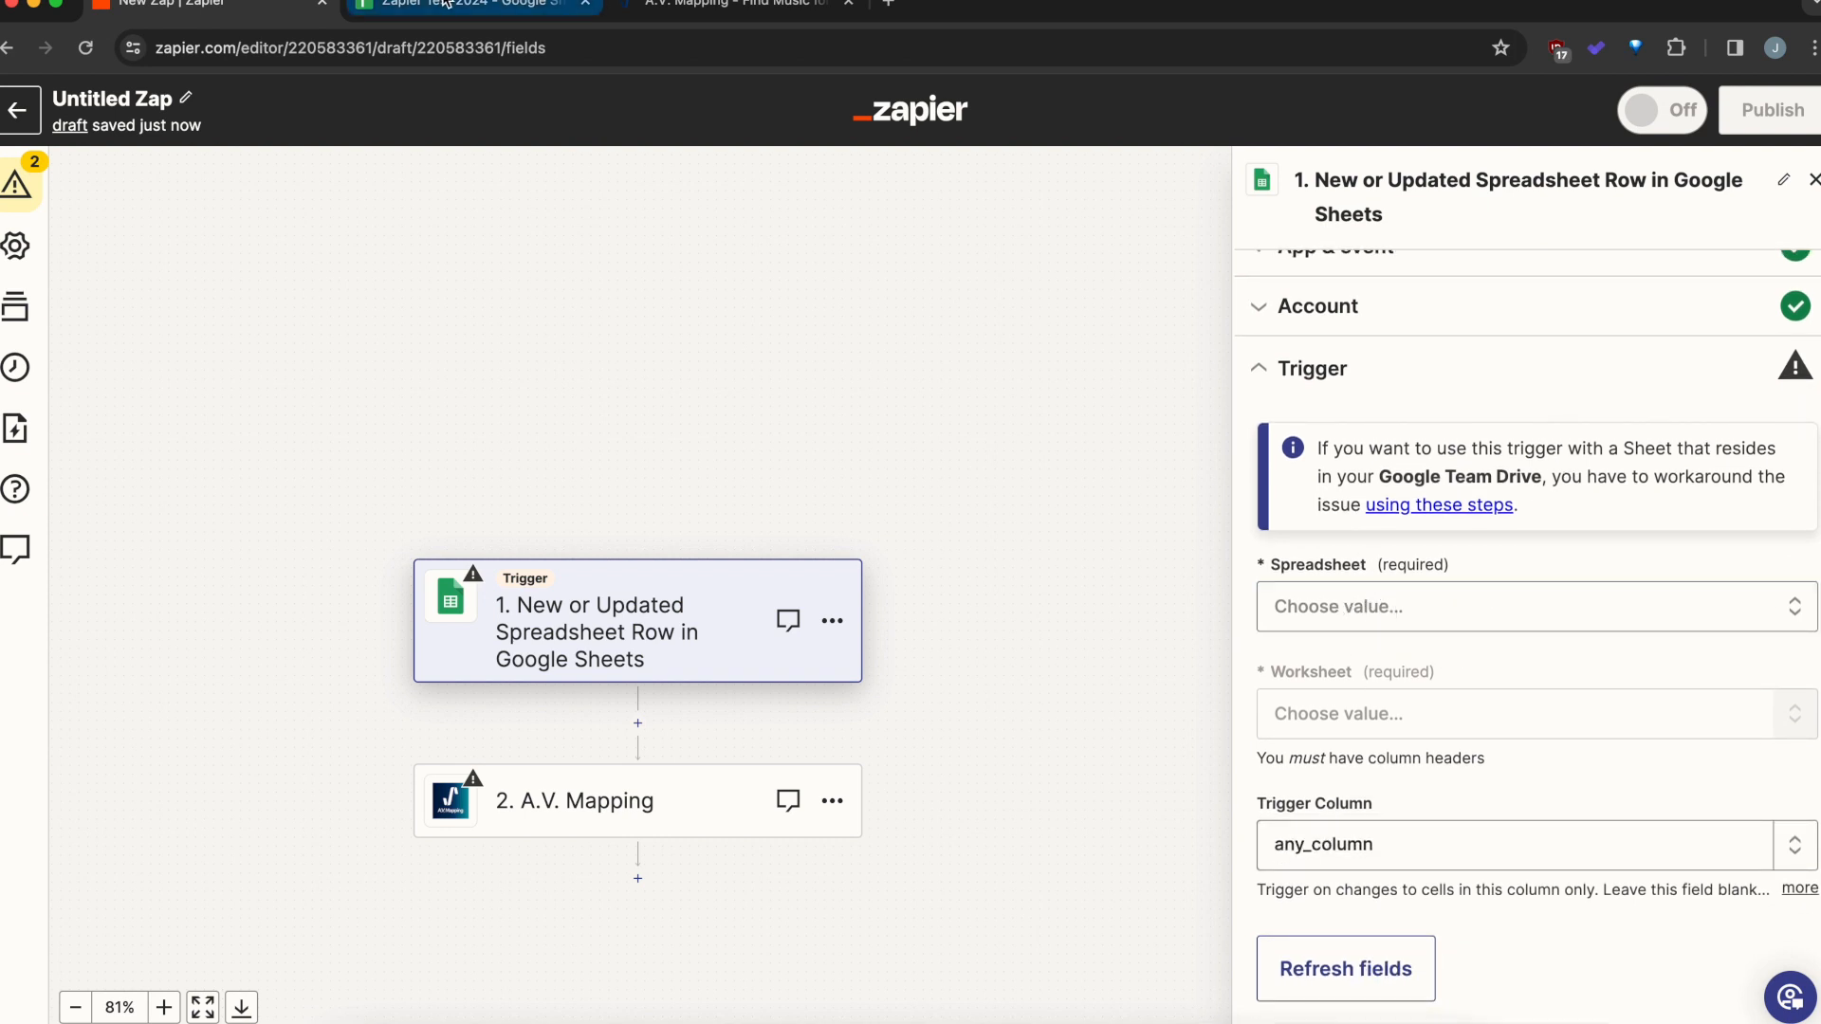
{"action": "left_click", "coordinate": [1338, 612]}
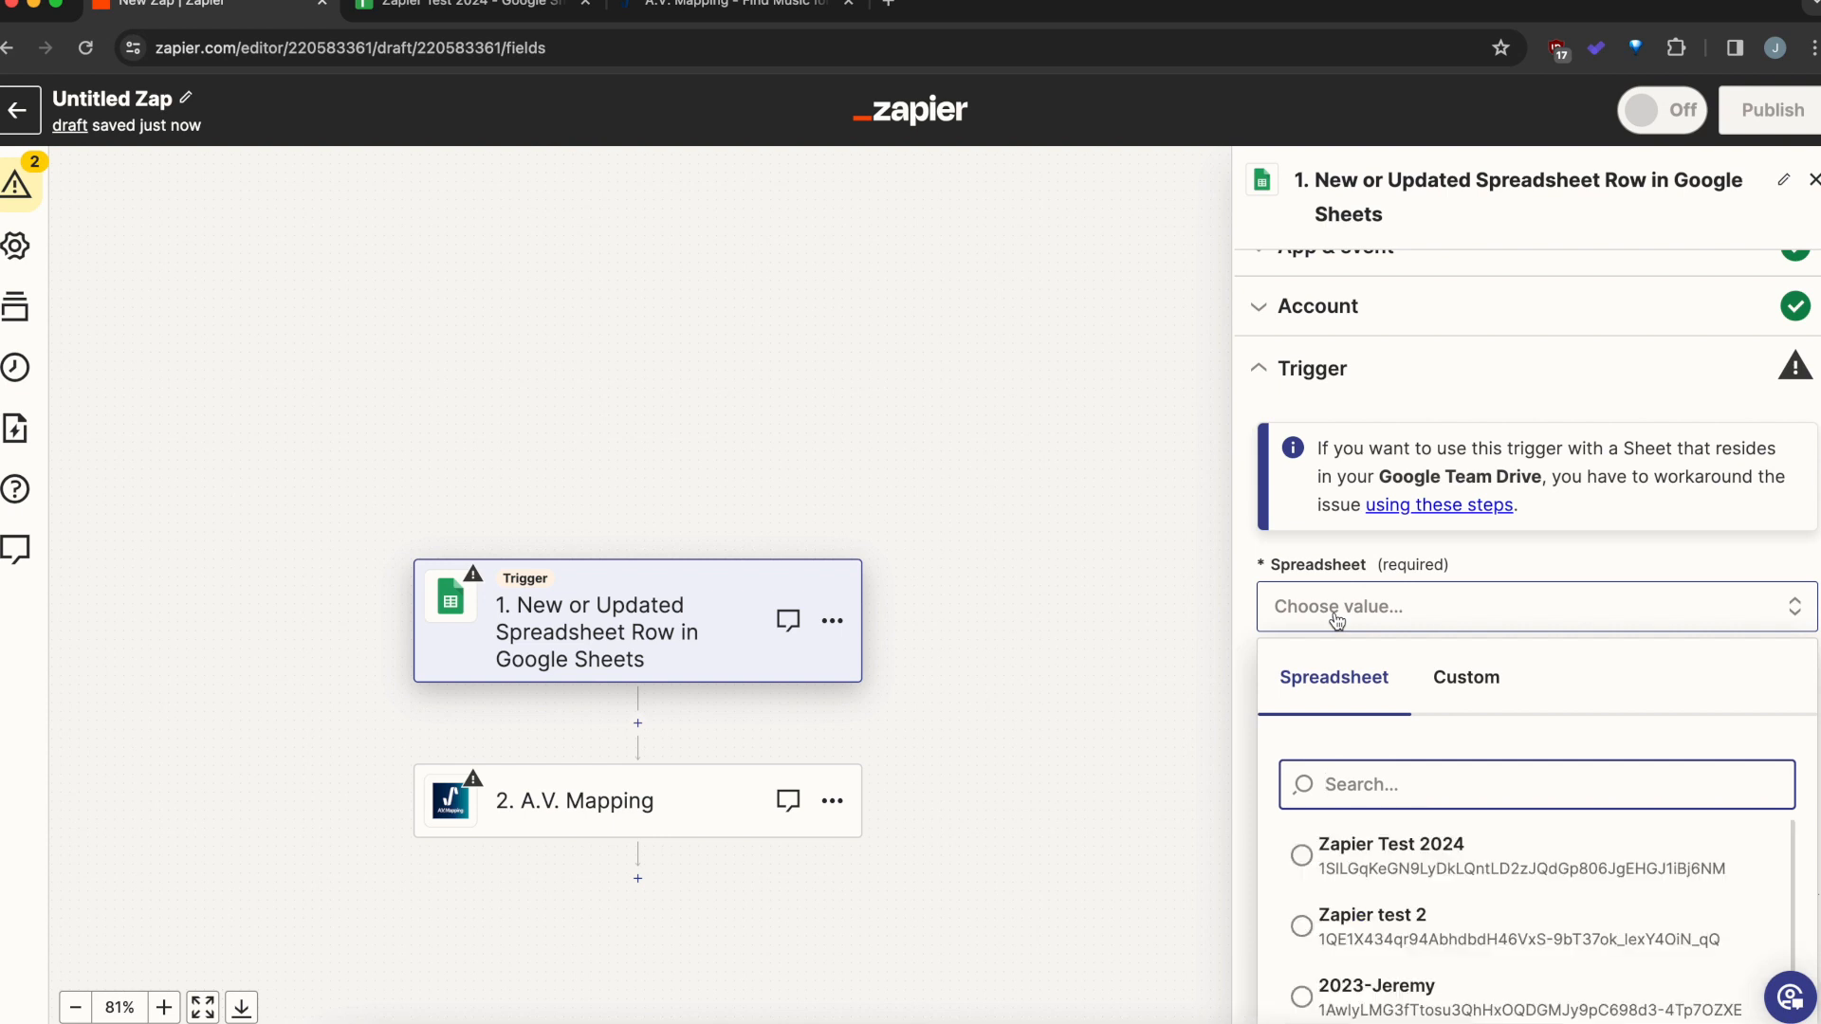
{"action": "left_click", "coordinate": [1453, 857]}
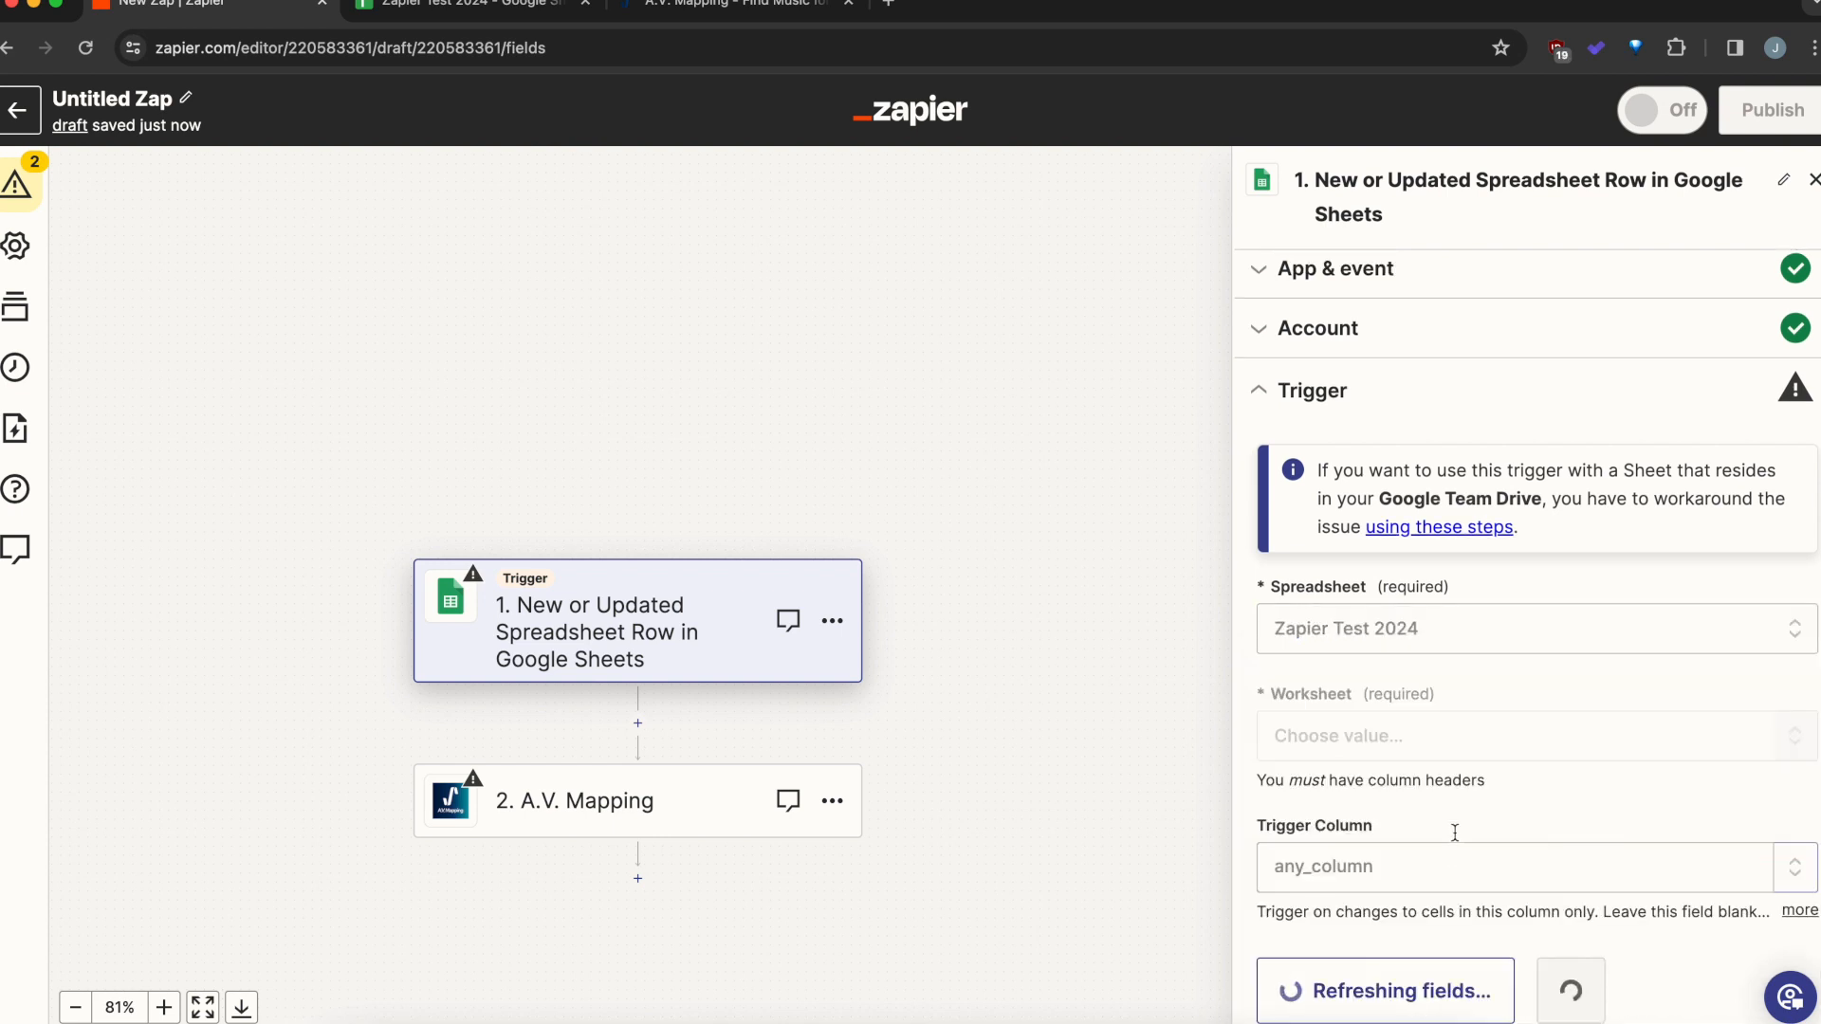
{"action": "scroll", "coordinate": [1487, 687], "scroll_direction": "down", "scroll_amount": 2}
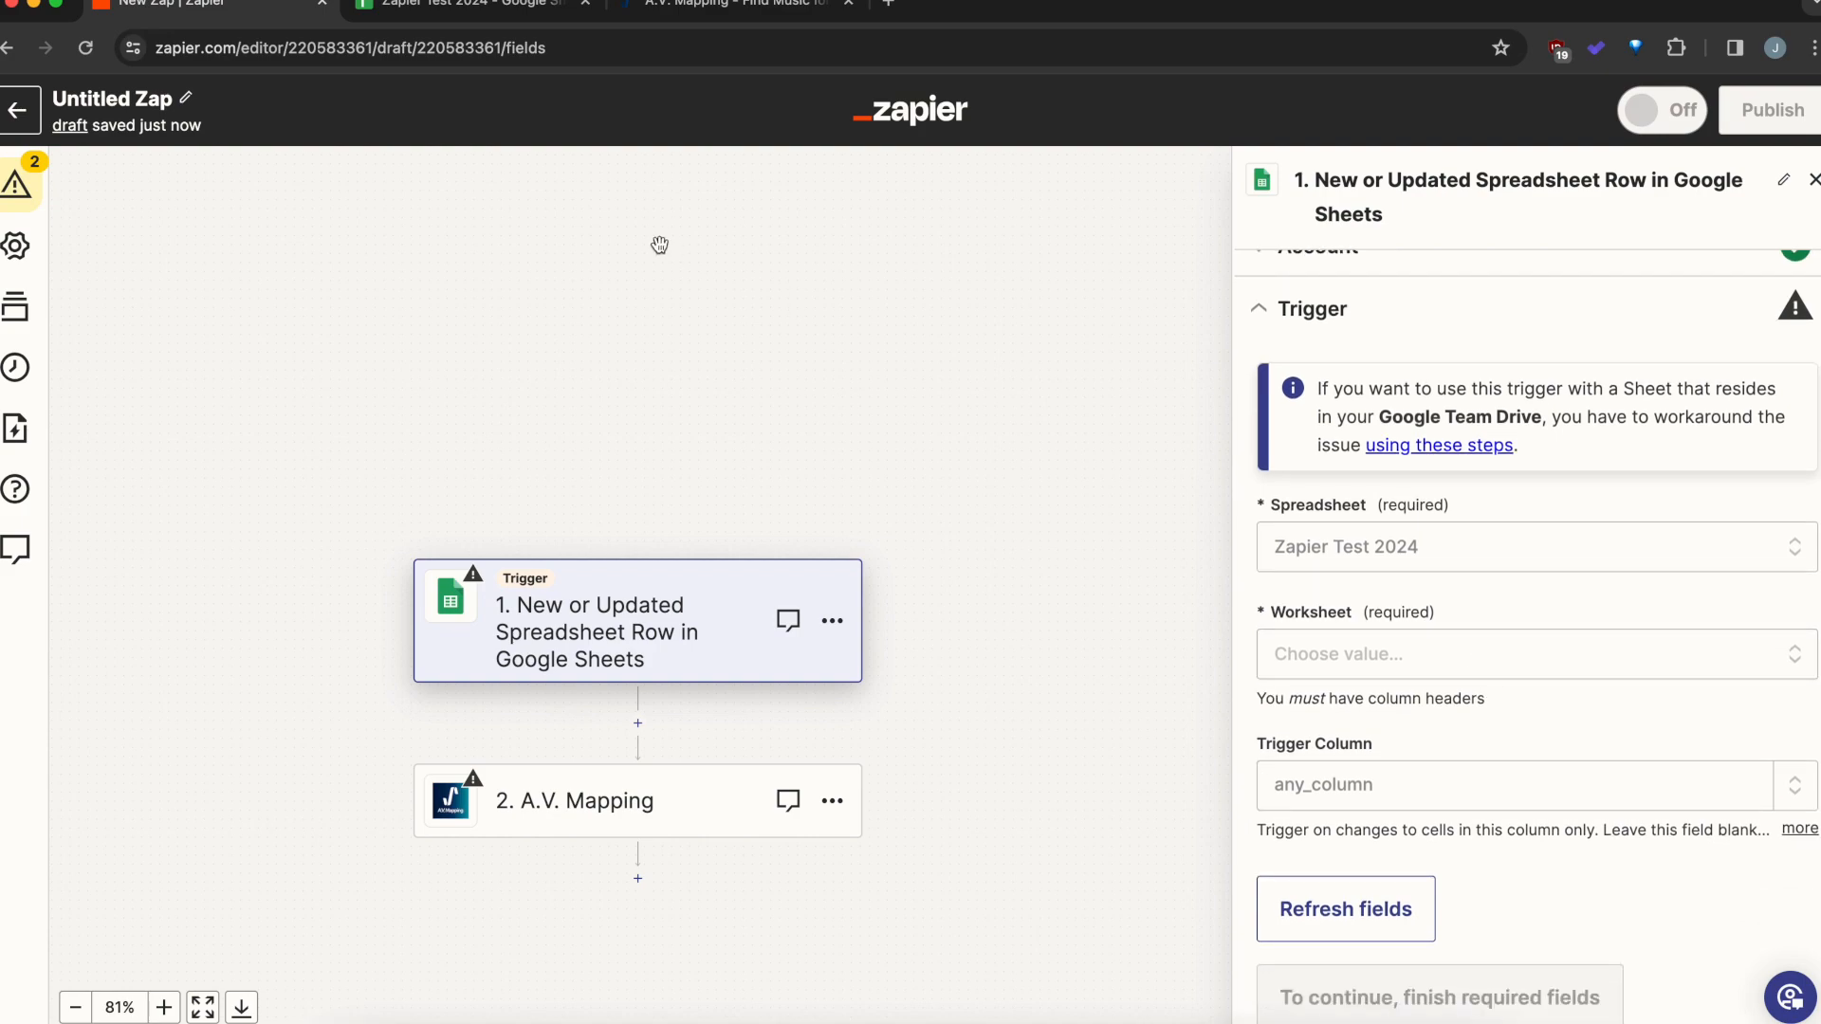
Check the source spreadsheet, then set the trigger's worksheet to Sheet1 and continue to the trigger test
{"action": "left_click", "coordinate": [465, 6]}
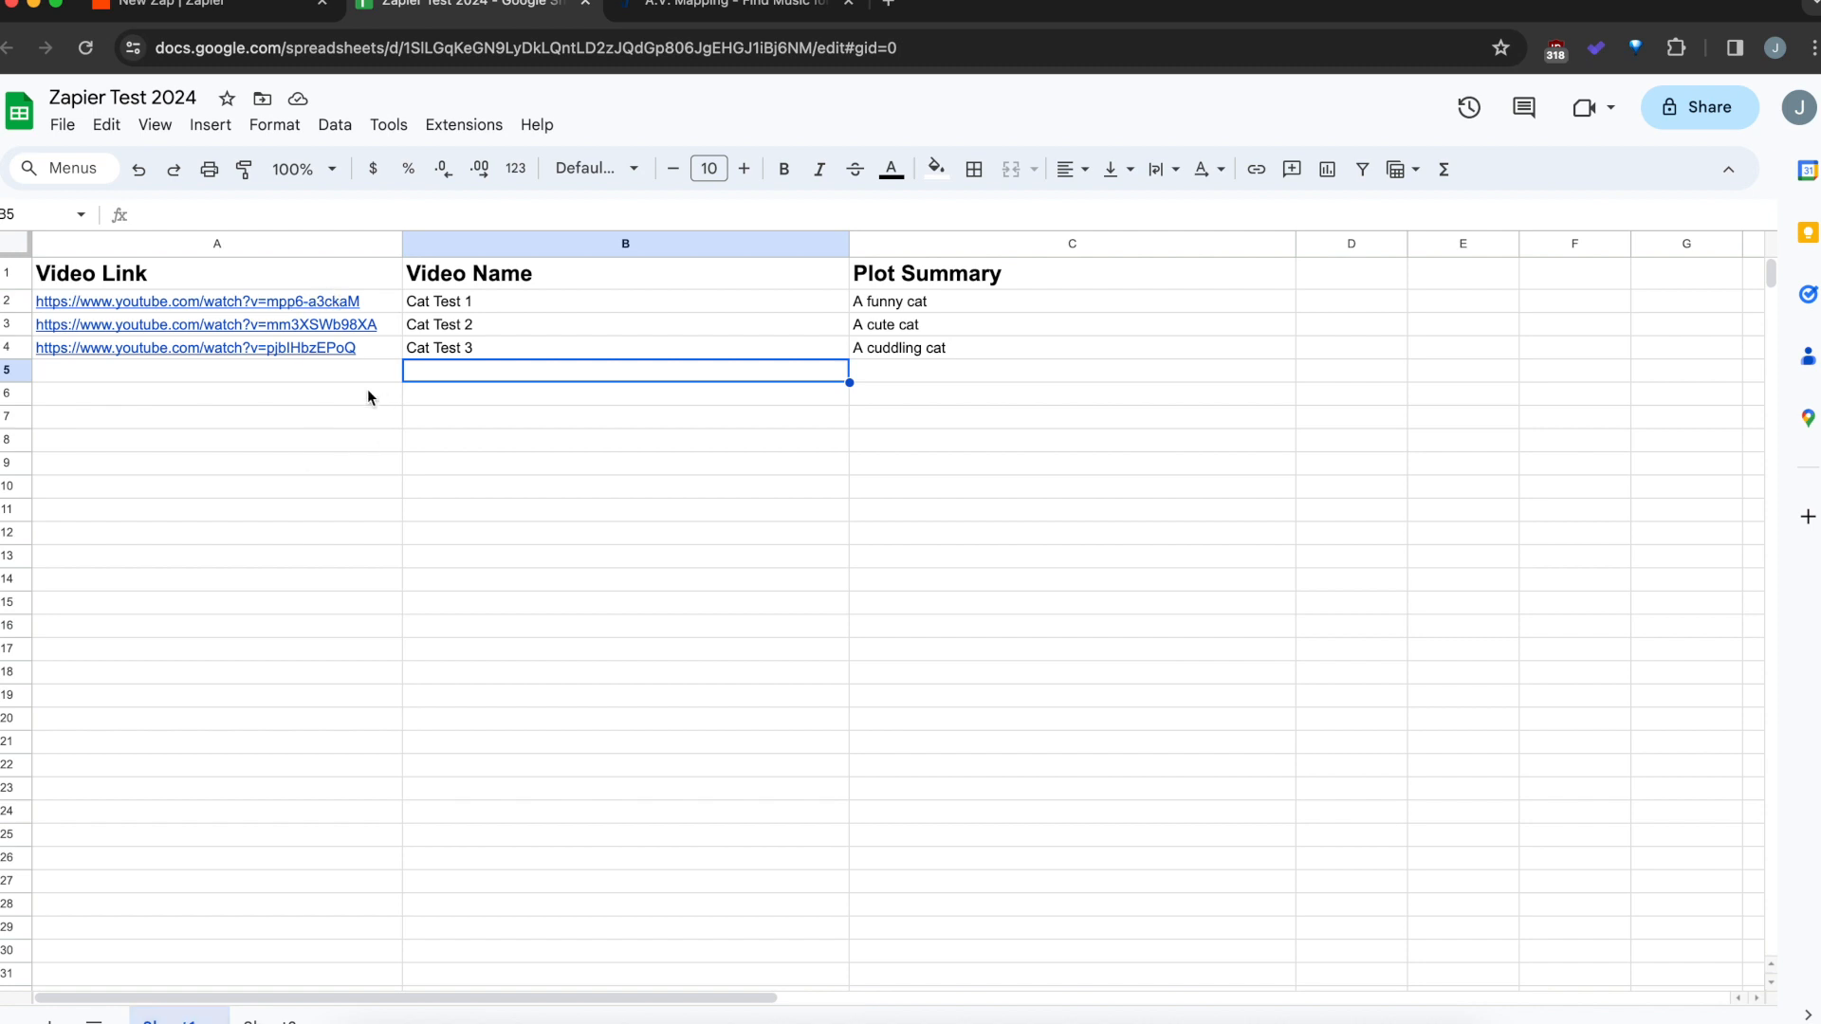
{"action": "left_click", "coordinate": [226, 2]}
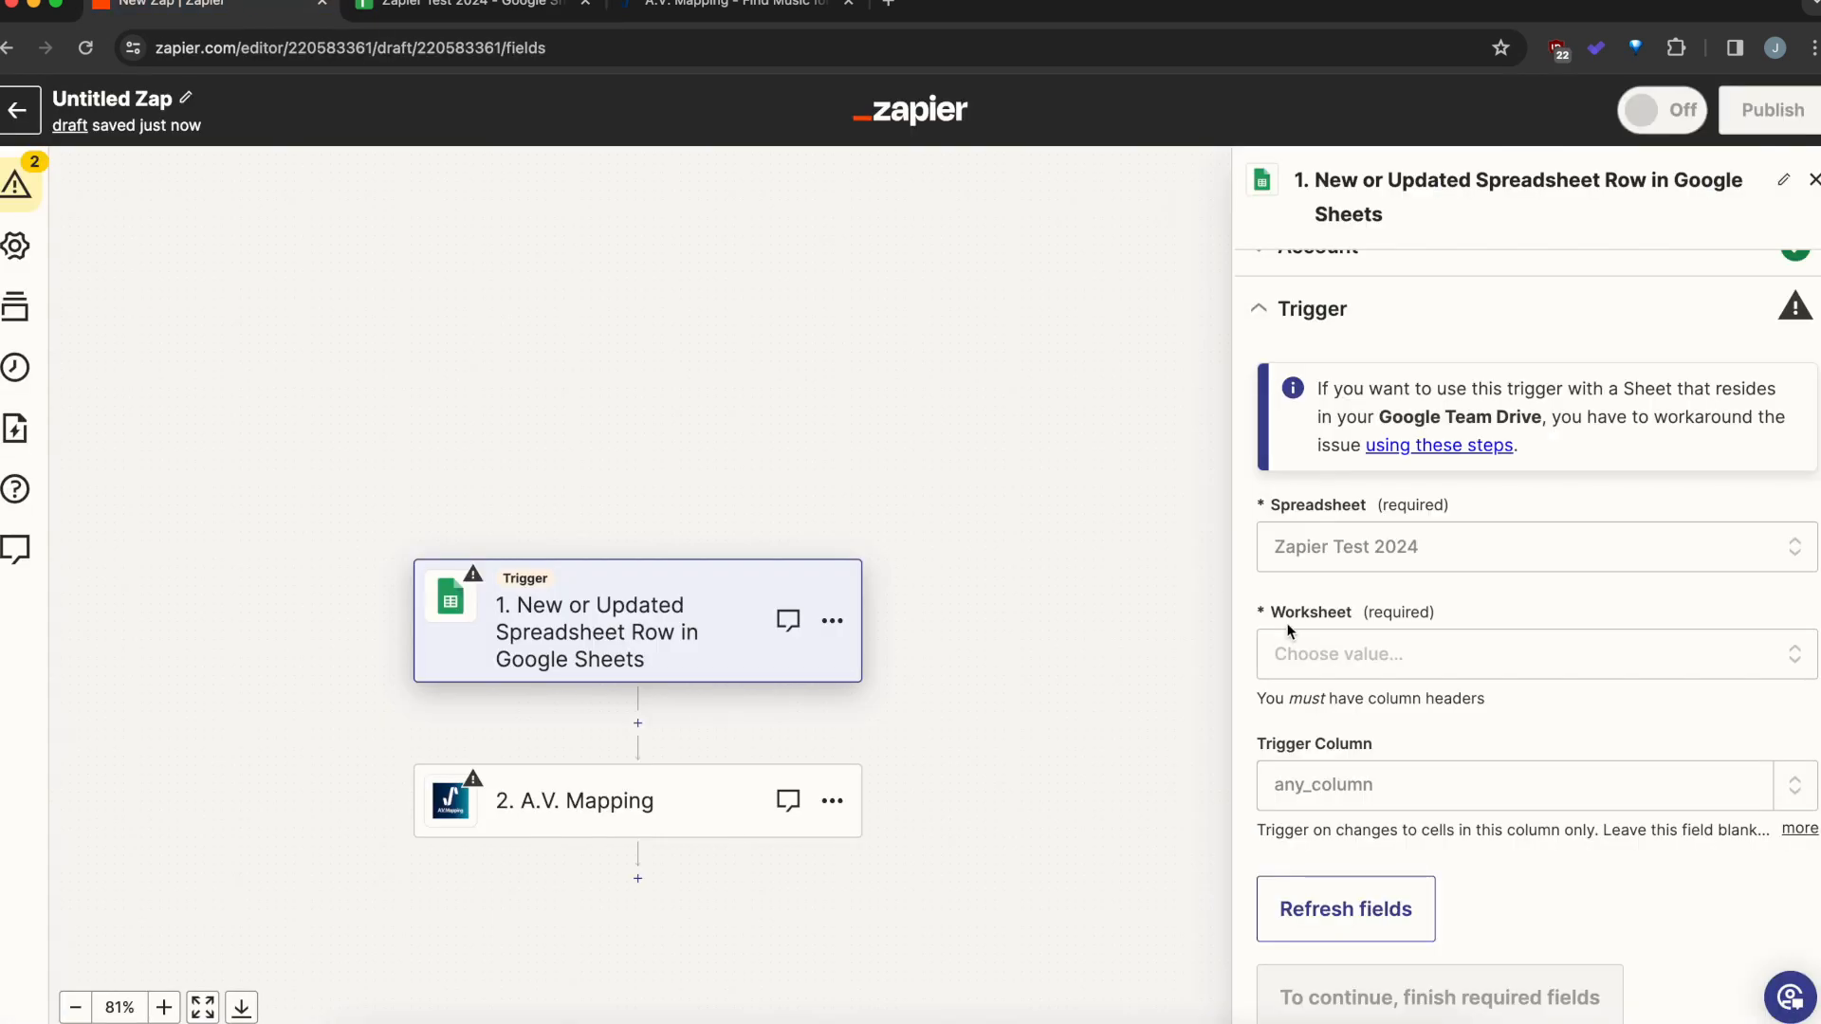
{"action": "left_click", "coordinate": [1329, 655]}
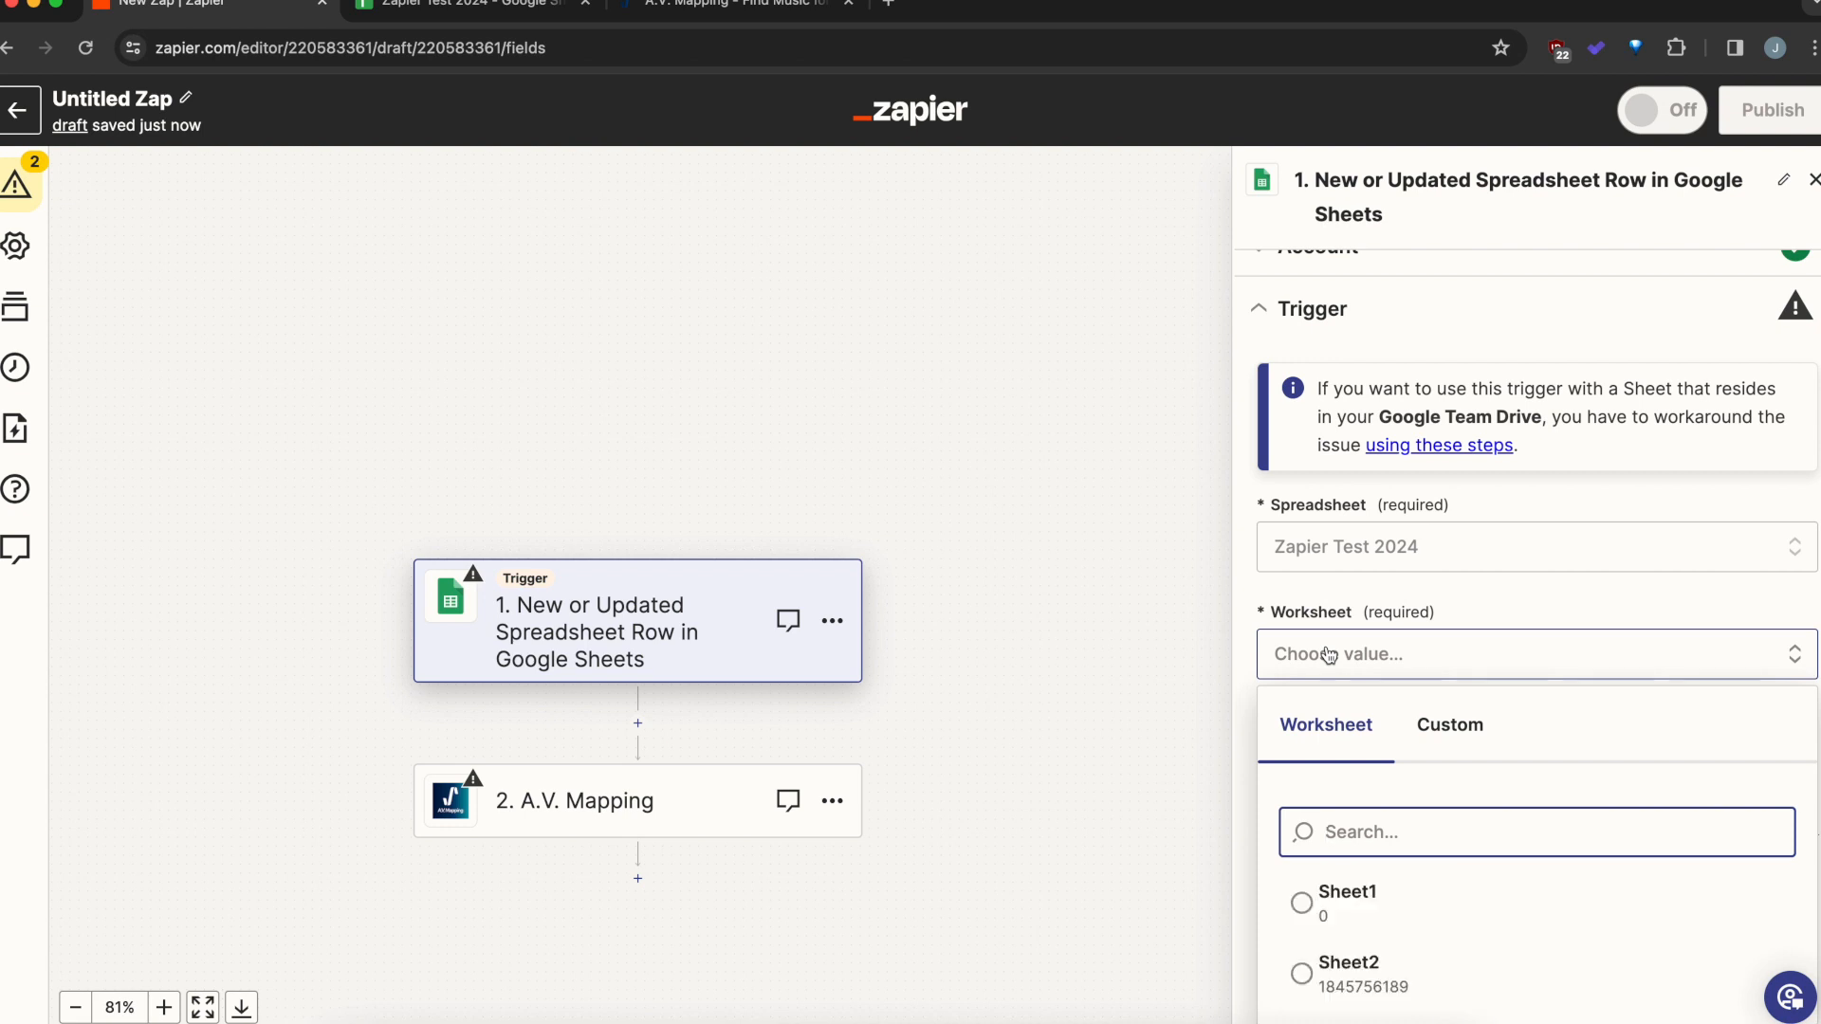
{"action": "left_click", "coordinate": [1398, 892]}
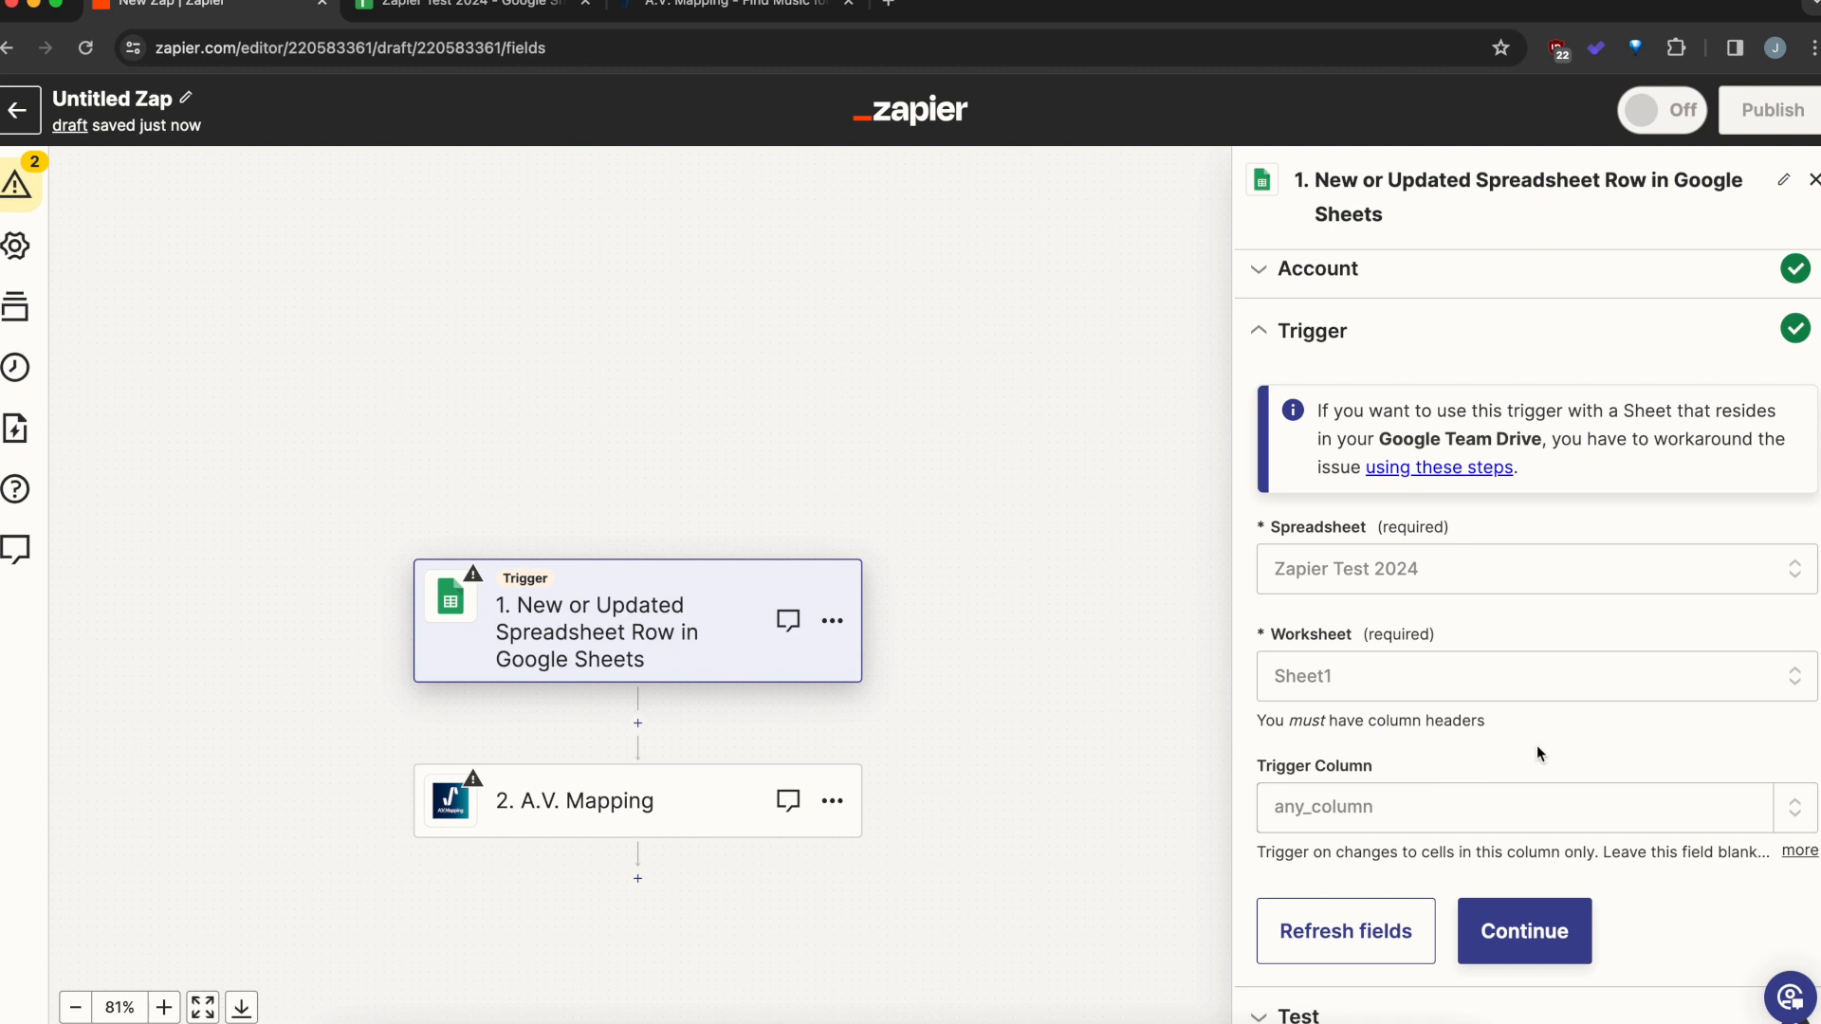
{"action": "left_click", "coordinate": [1517, 934]}
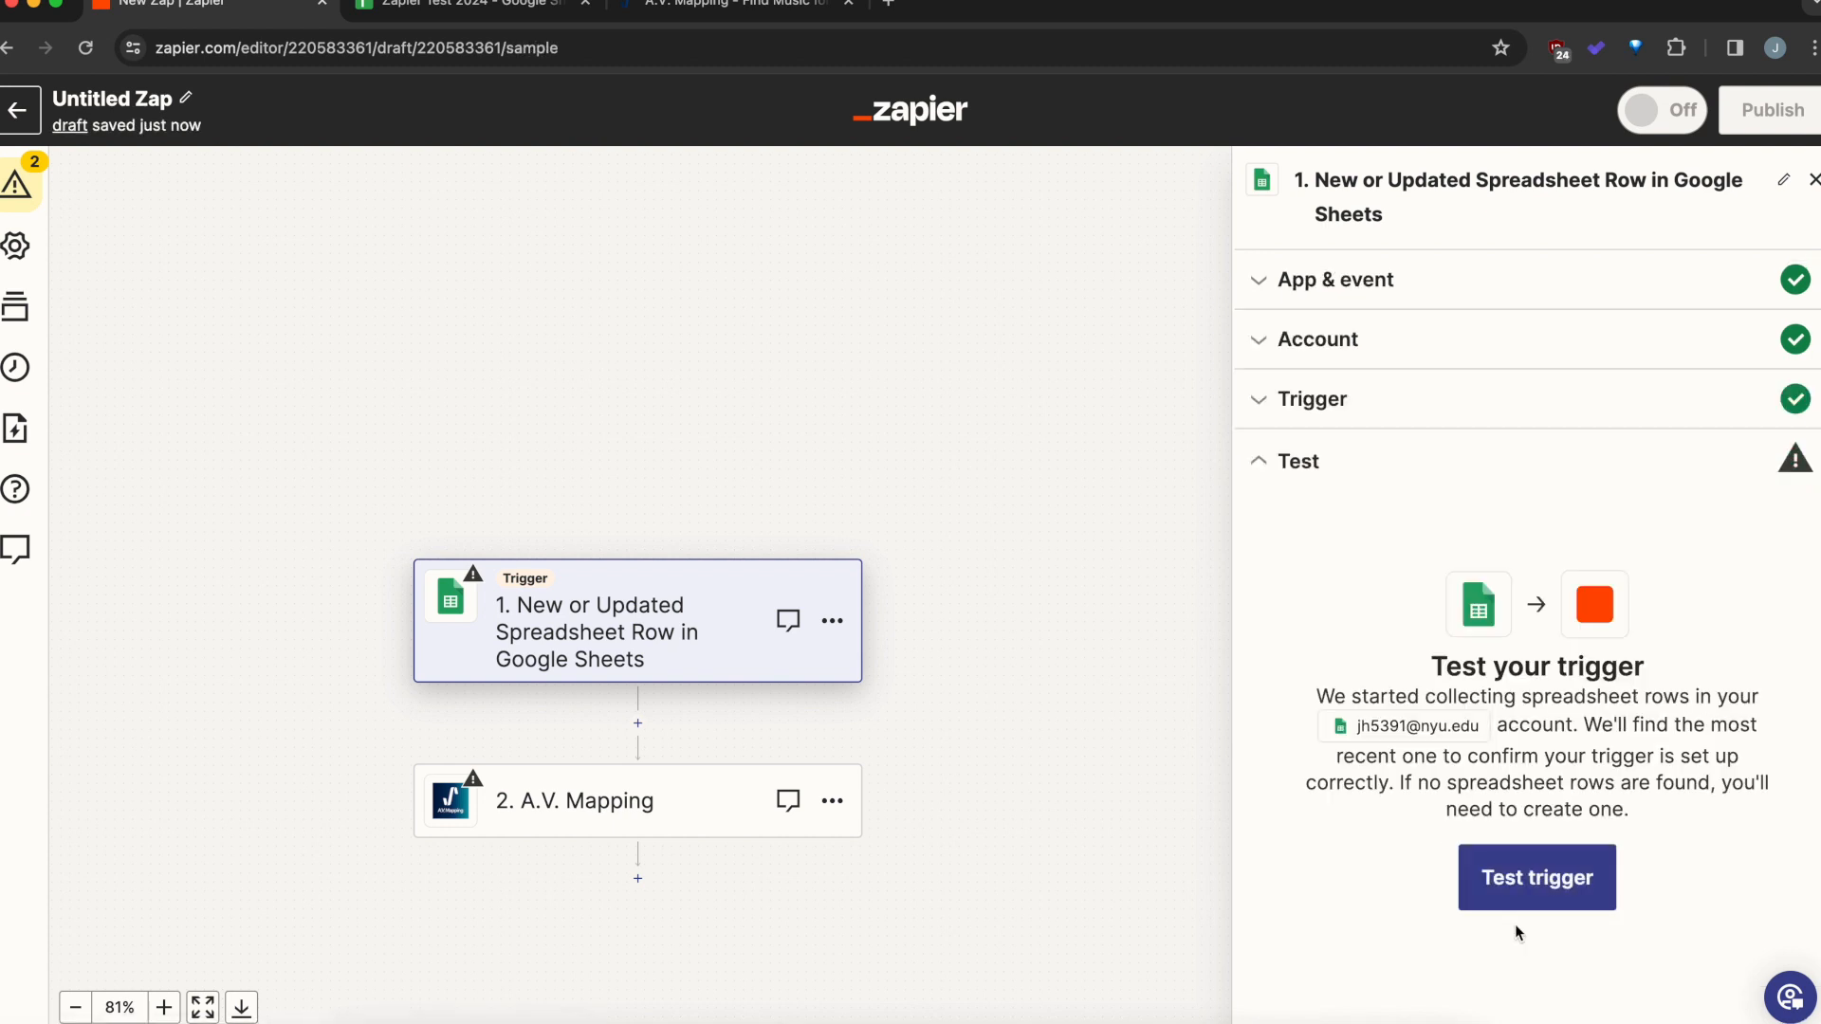
Test the trigger, compare Spreadsheet Row A with the Cat Test 1 row in the source sheet, and continue with that record
{"action": "left_click", "coordinate": [1557, 871]}
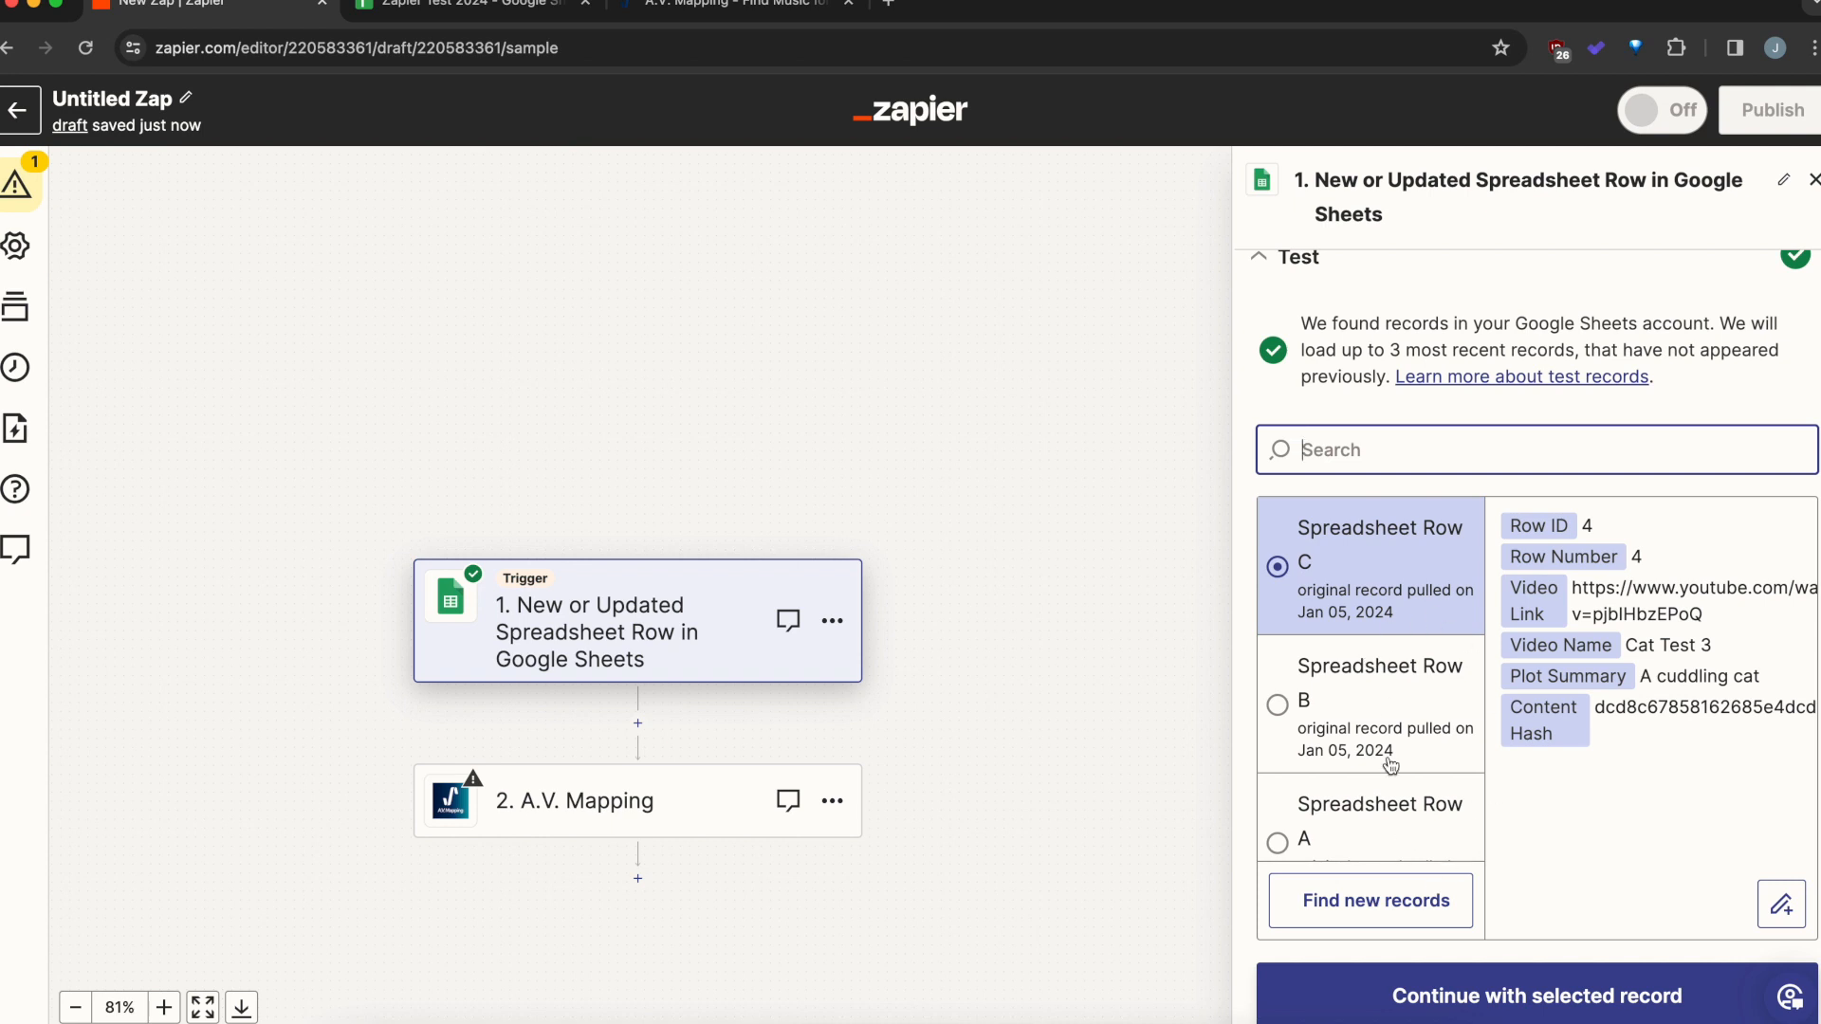
{"action": "left_click", "coordinate": [1383, 802]}
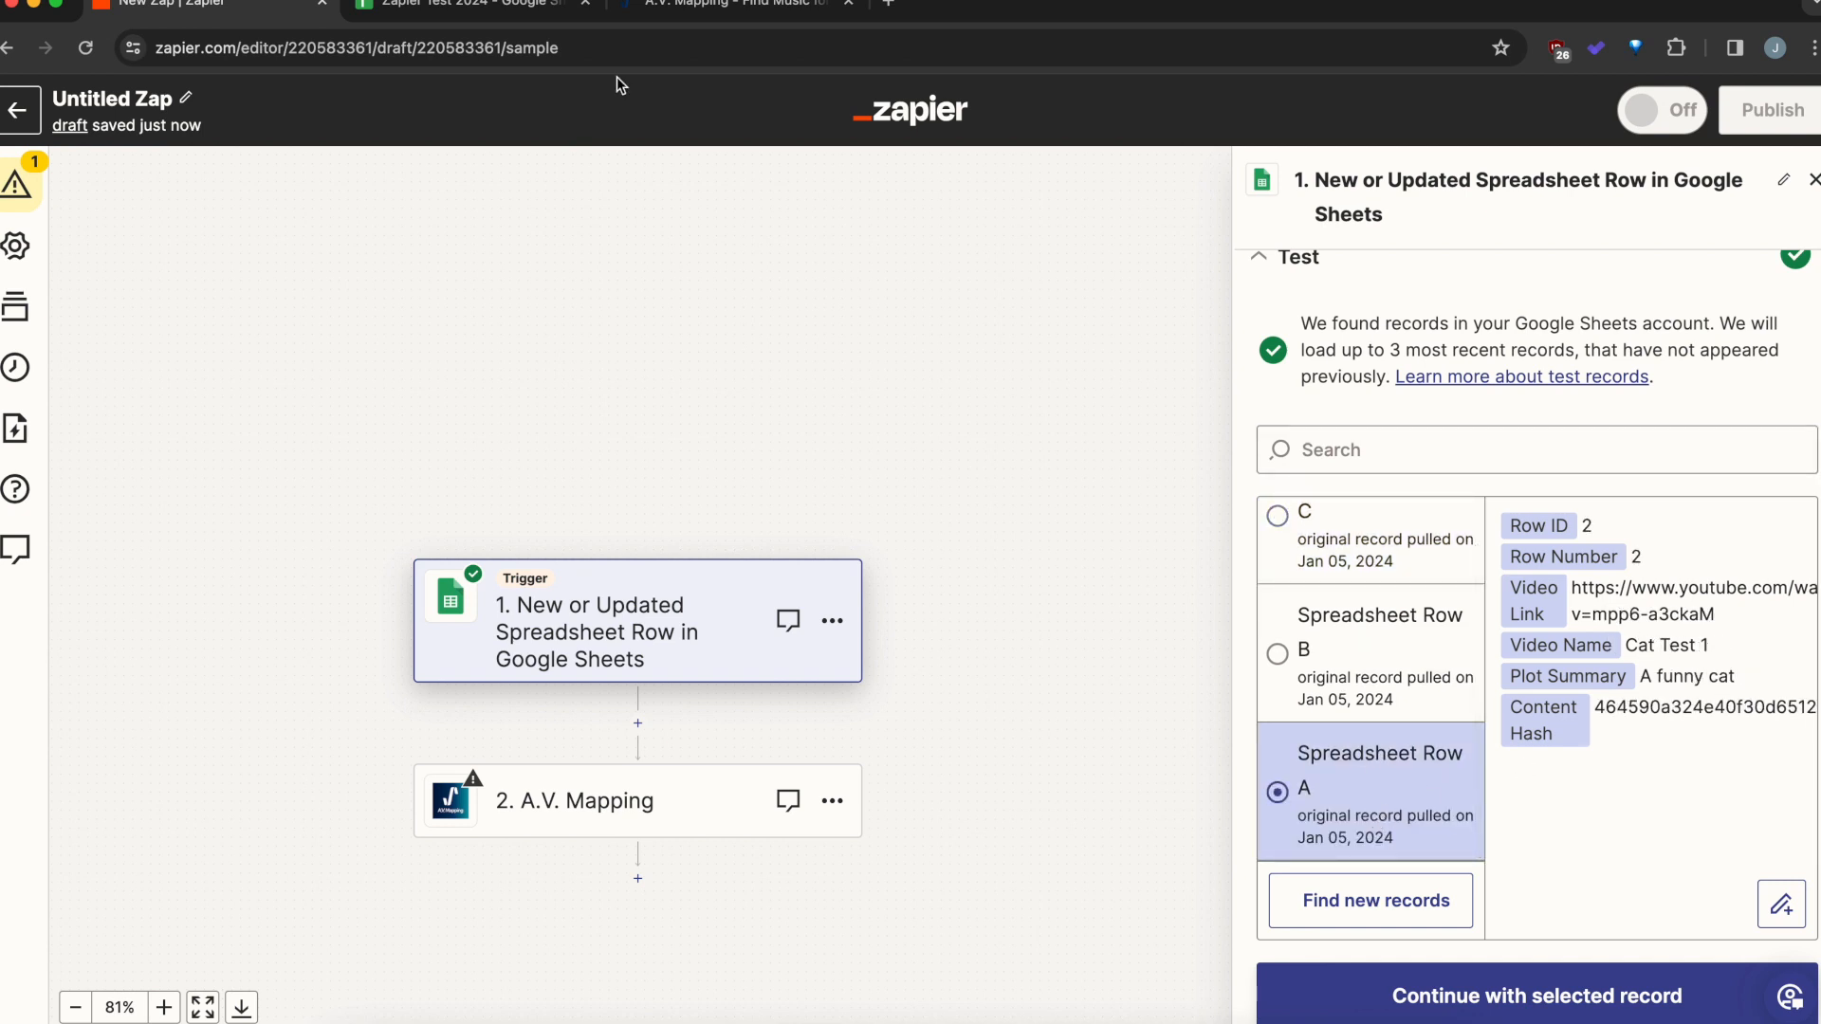
{"action": "left_click", "coordinate": [468, 7]}
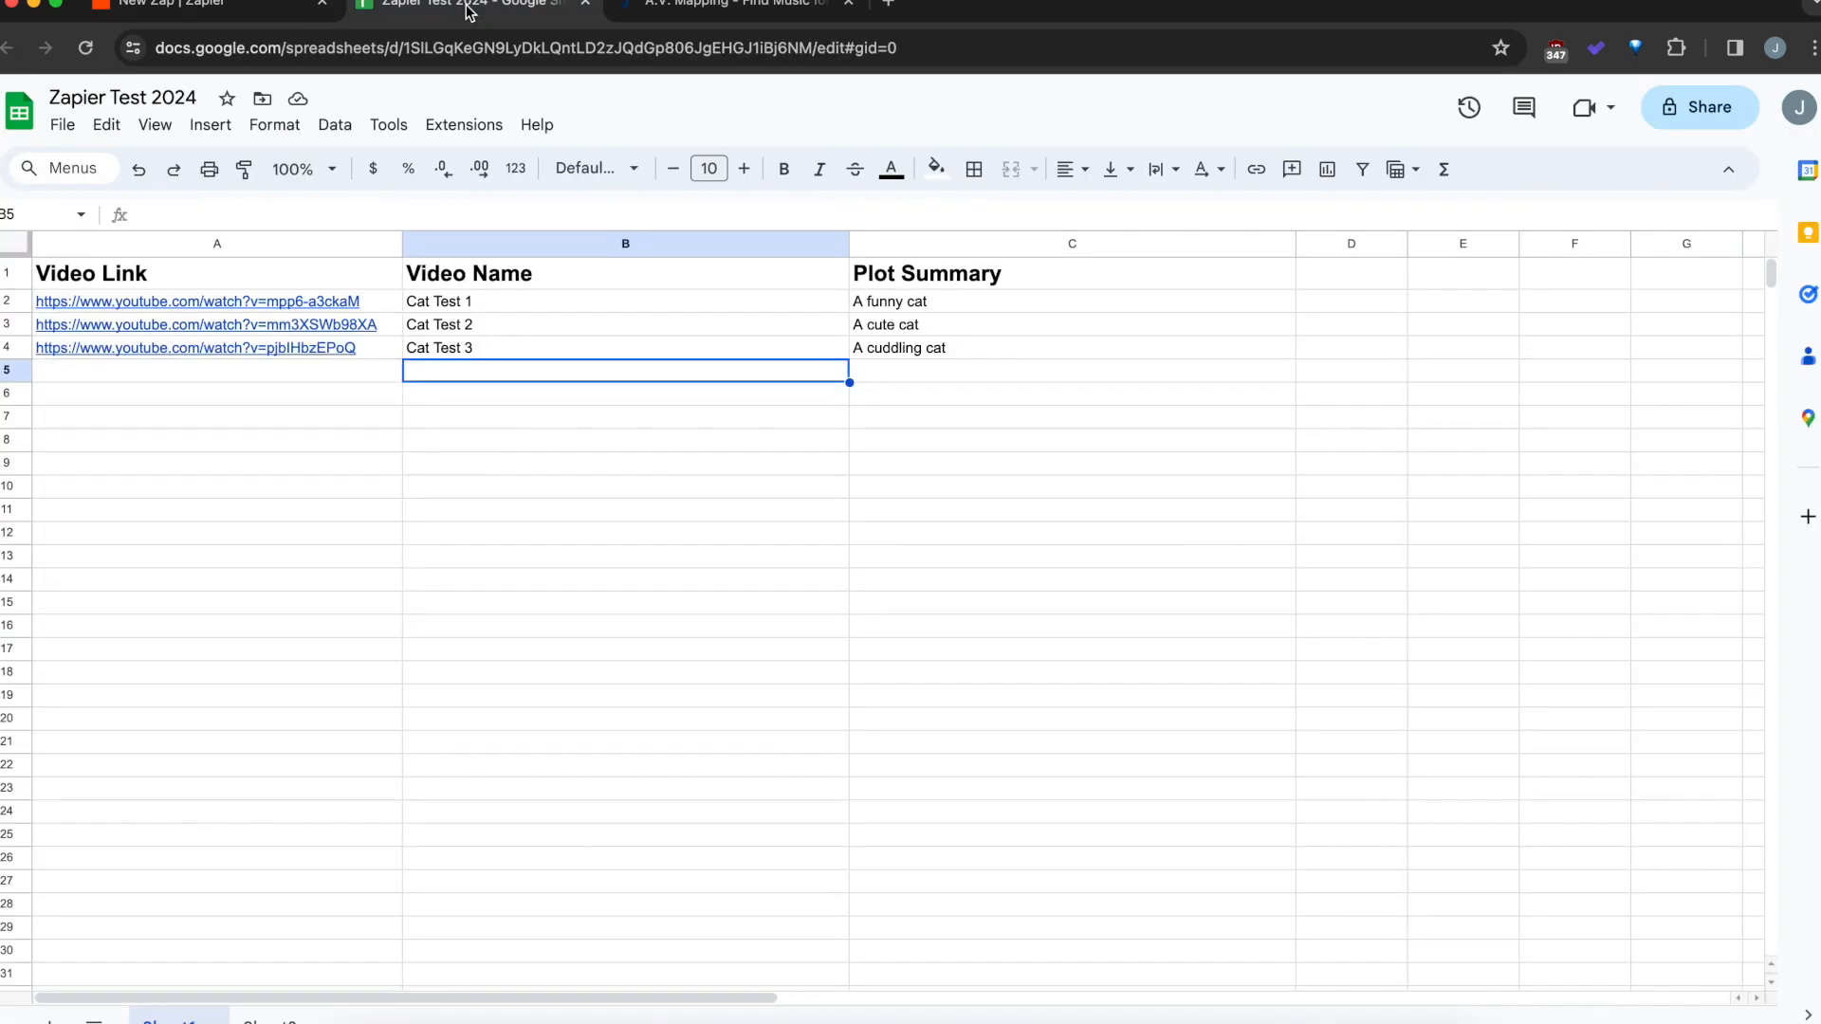
{"action": "left_click", "coordinate": [423, 309]}
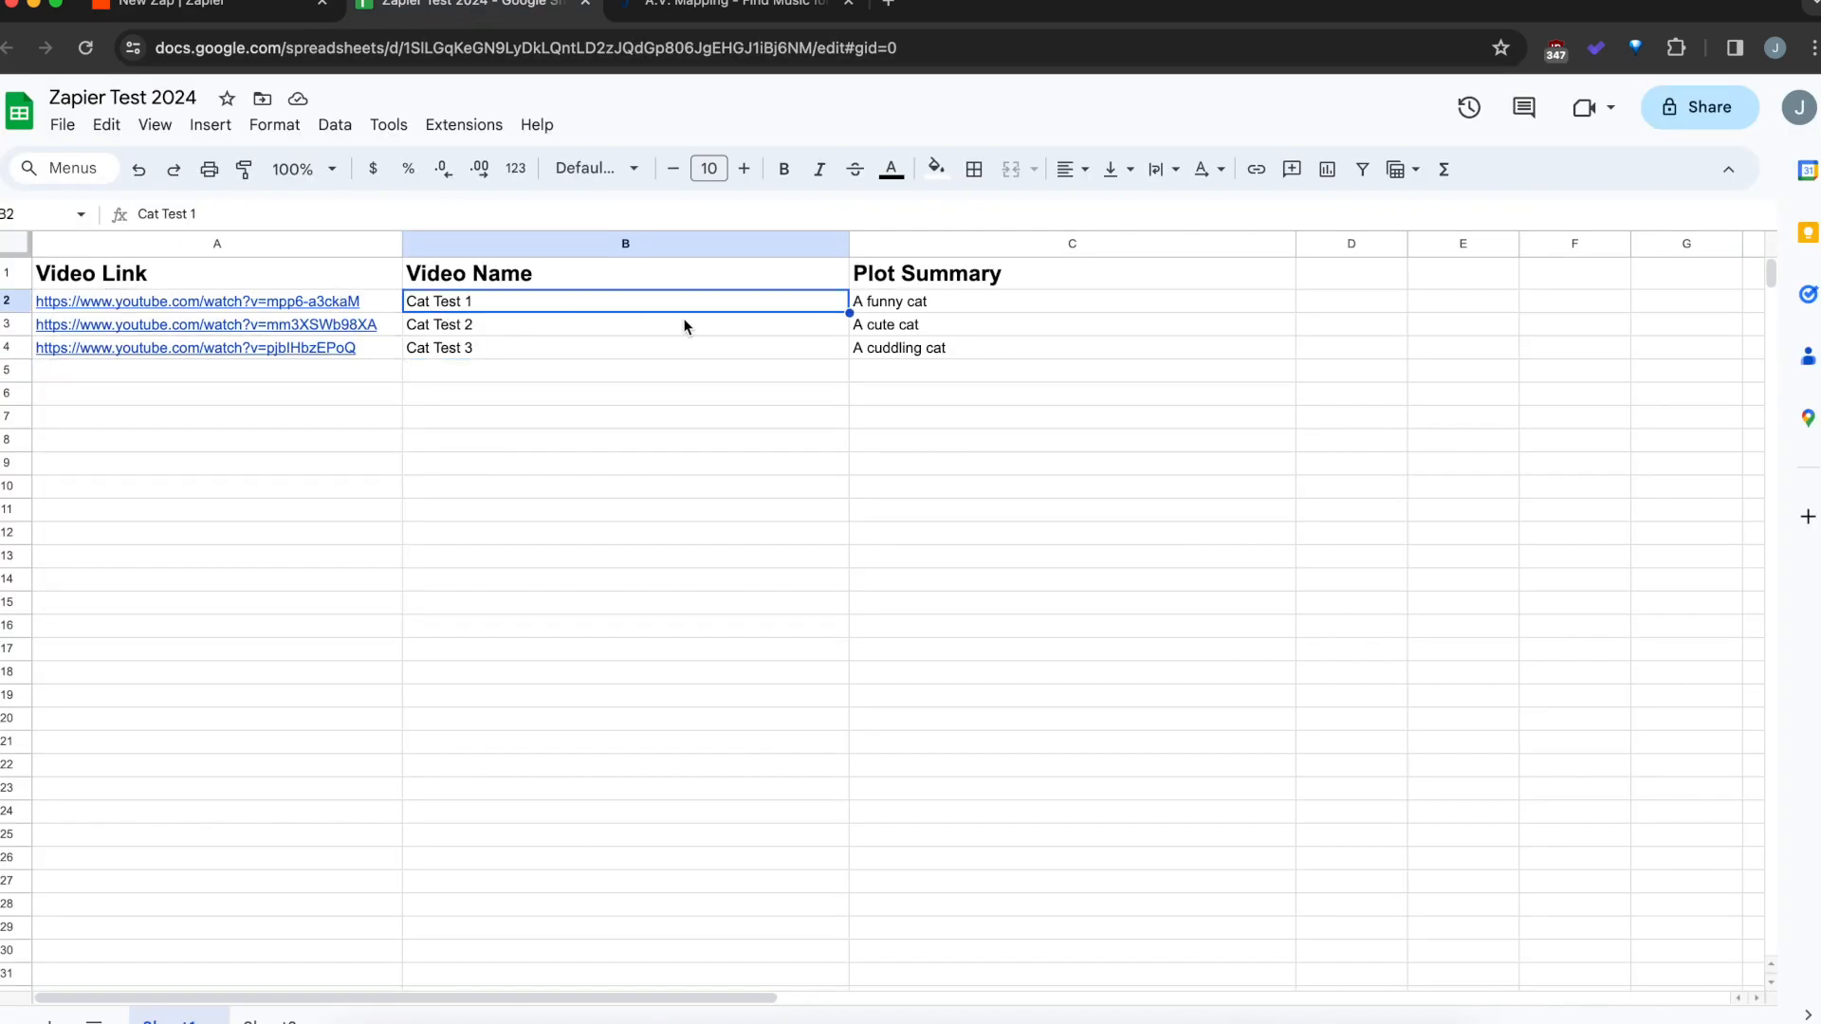
{"action": "left_click", "coordinate": [254, 8]}
{"action": "left_click", "coordinate": [1591, 1008]}
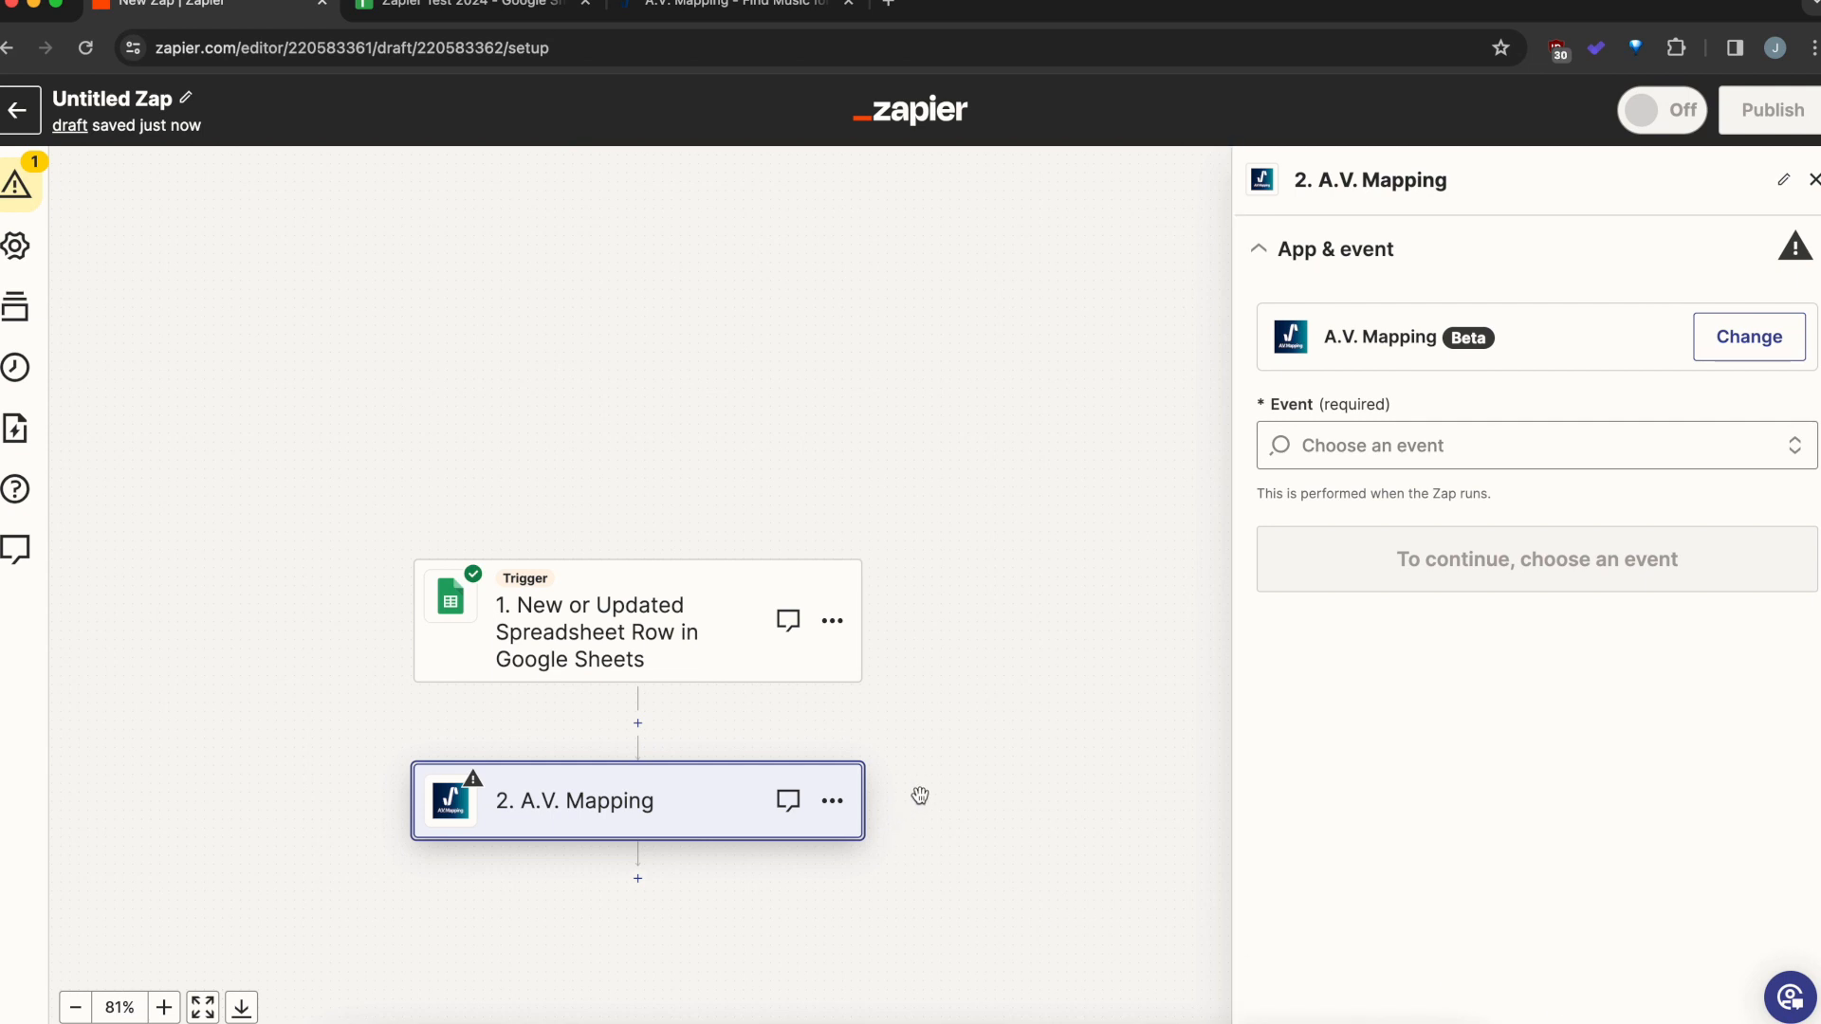
Set the A.V. Mapping action event to New Video and accept the connected A.V. Mapping account
{"action": "left_click", "coordinate": [1473, 437]}
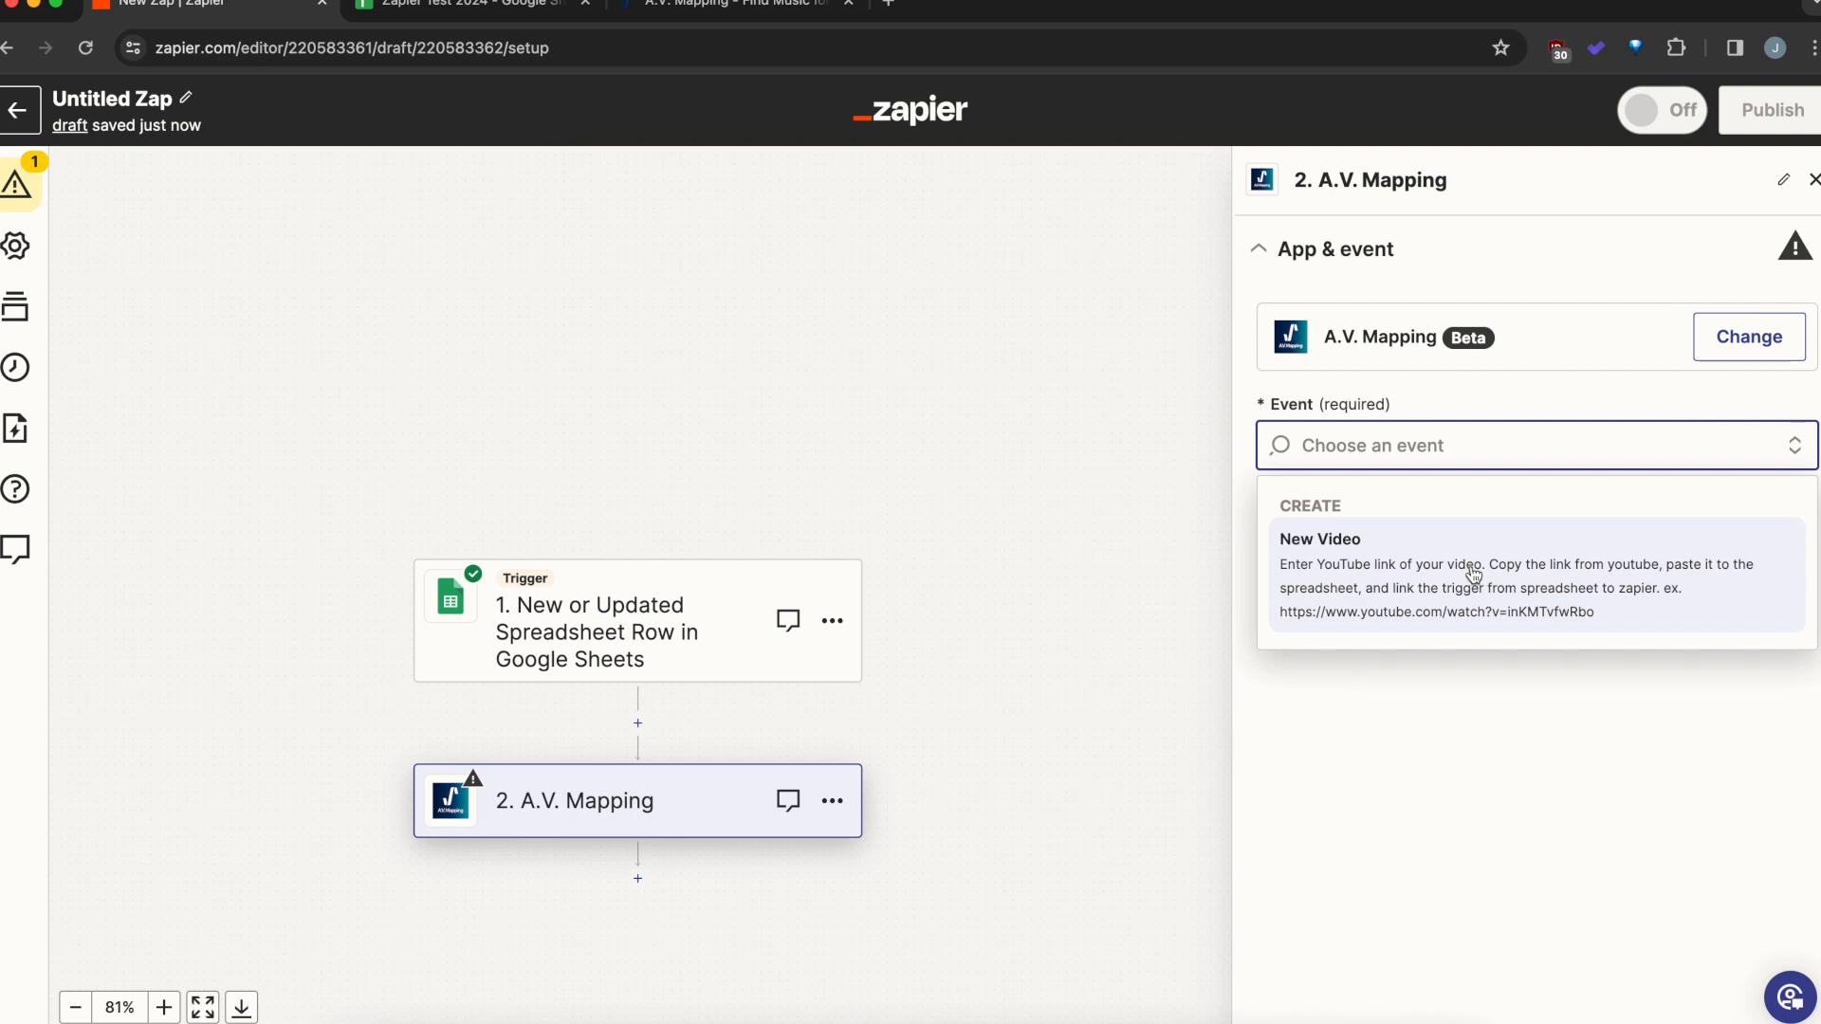
{"action": "left_click", "coordinate": [1474, 575]}
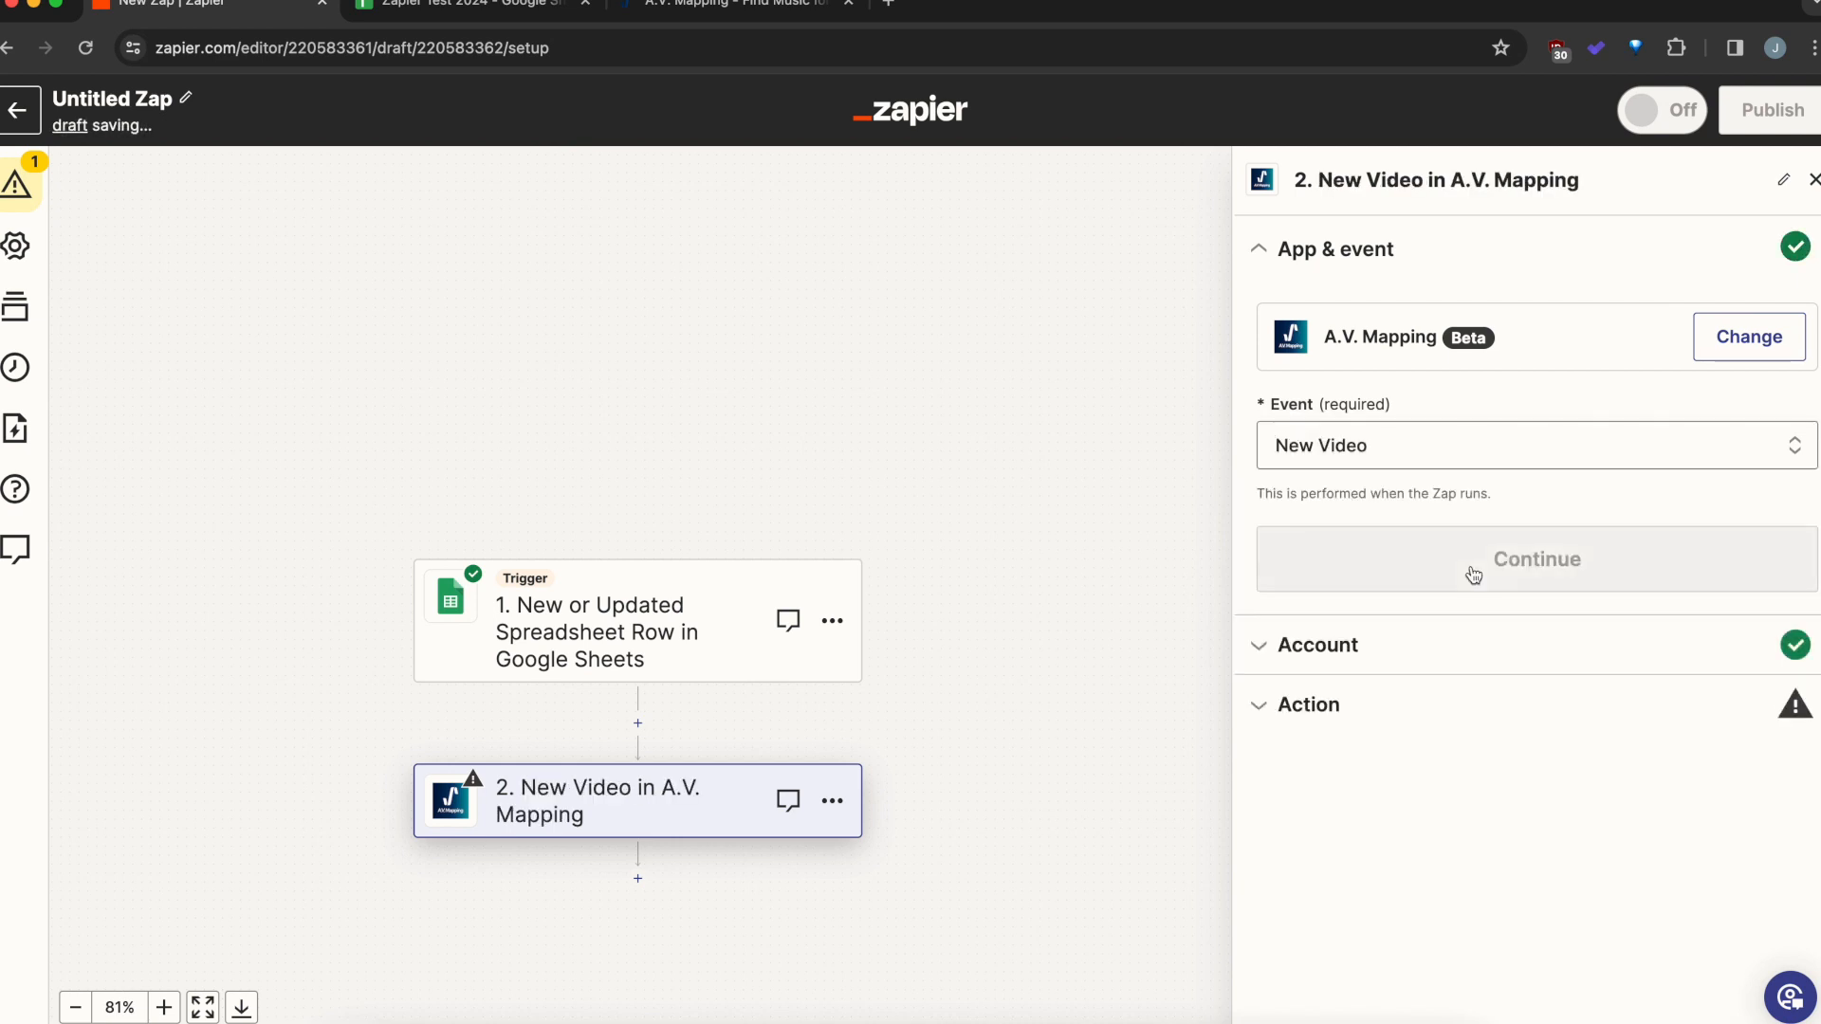
{"action": "left_click", "coordinate": [1542, 560]}
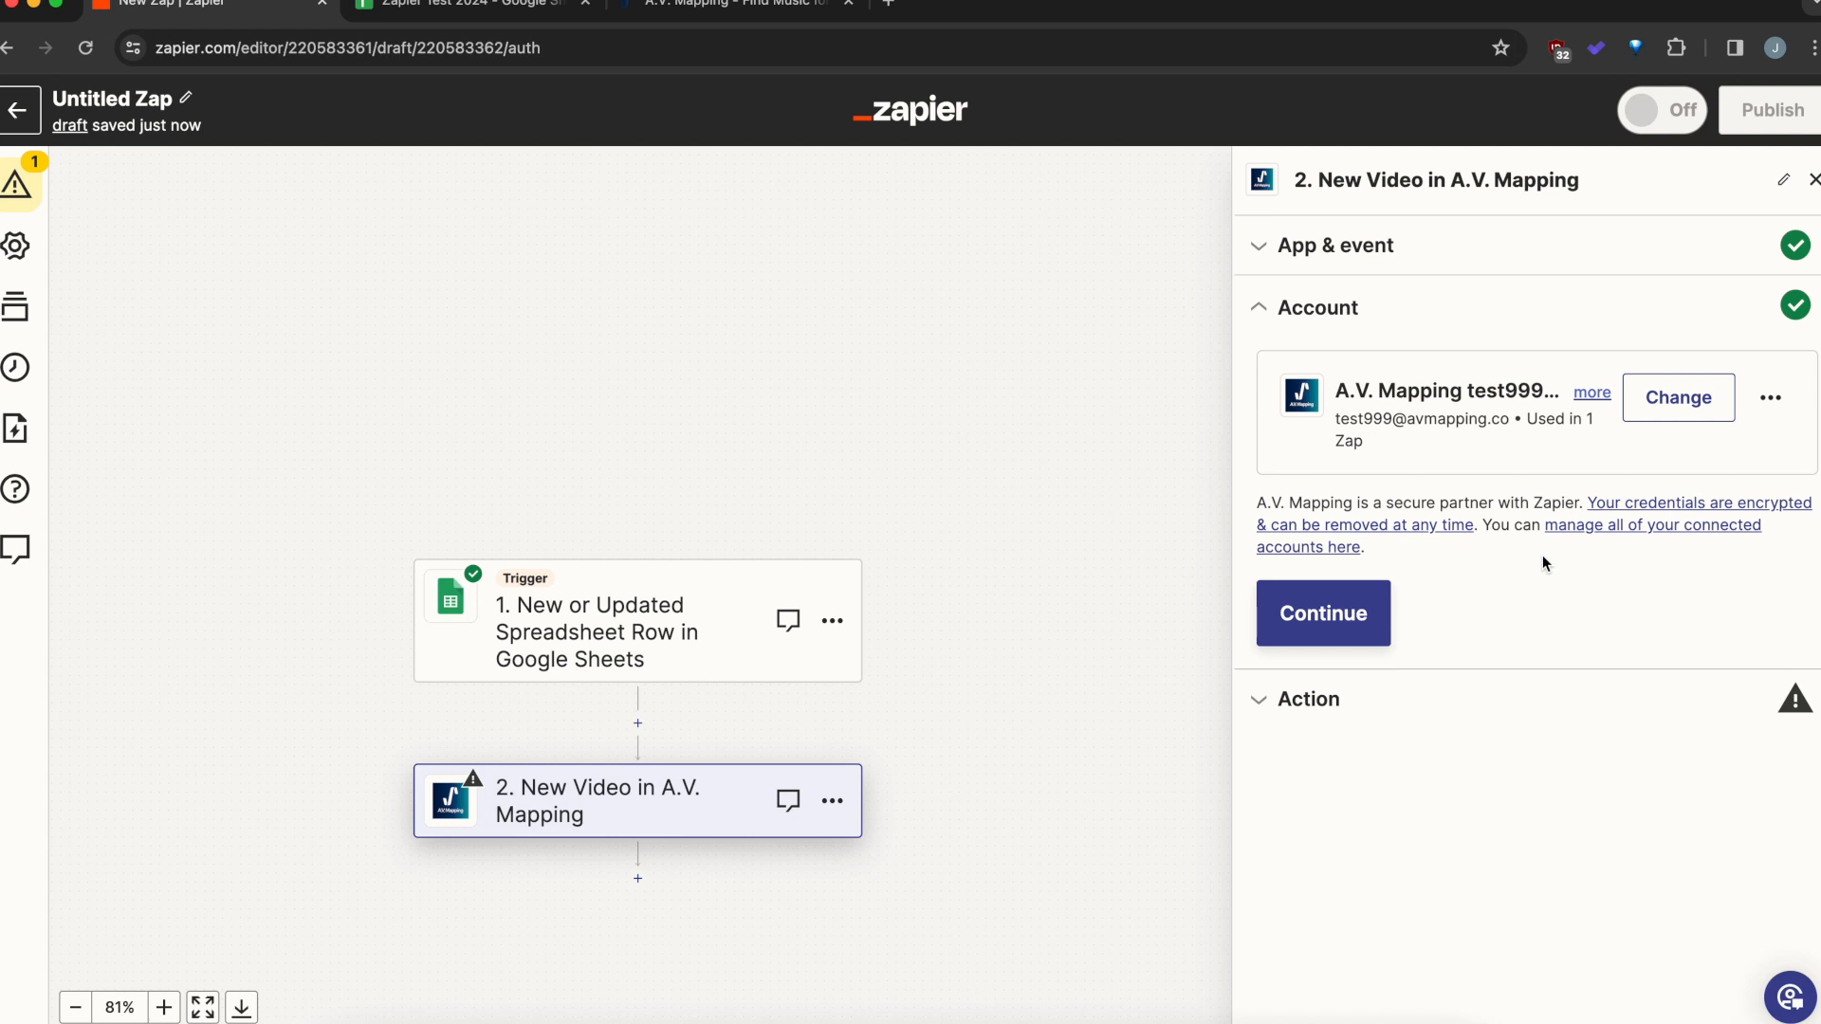
{"action": "left_click", "coordinate": [1328, 624]}
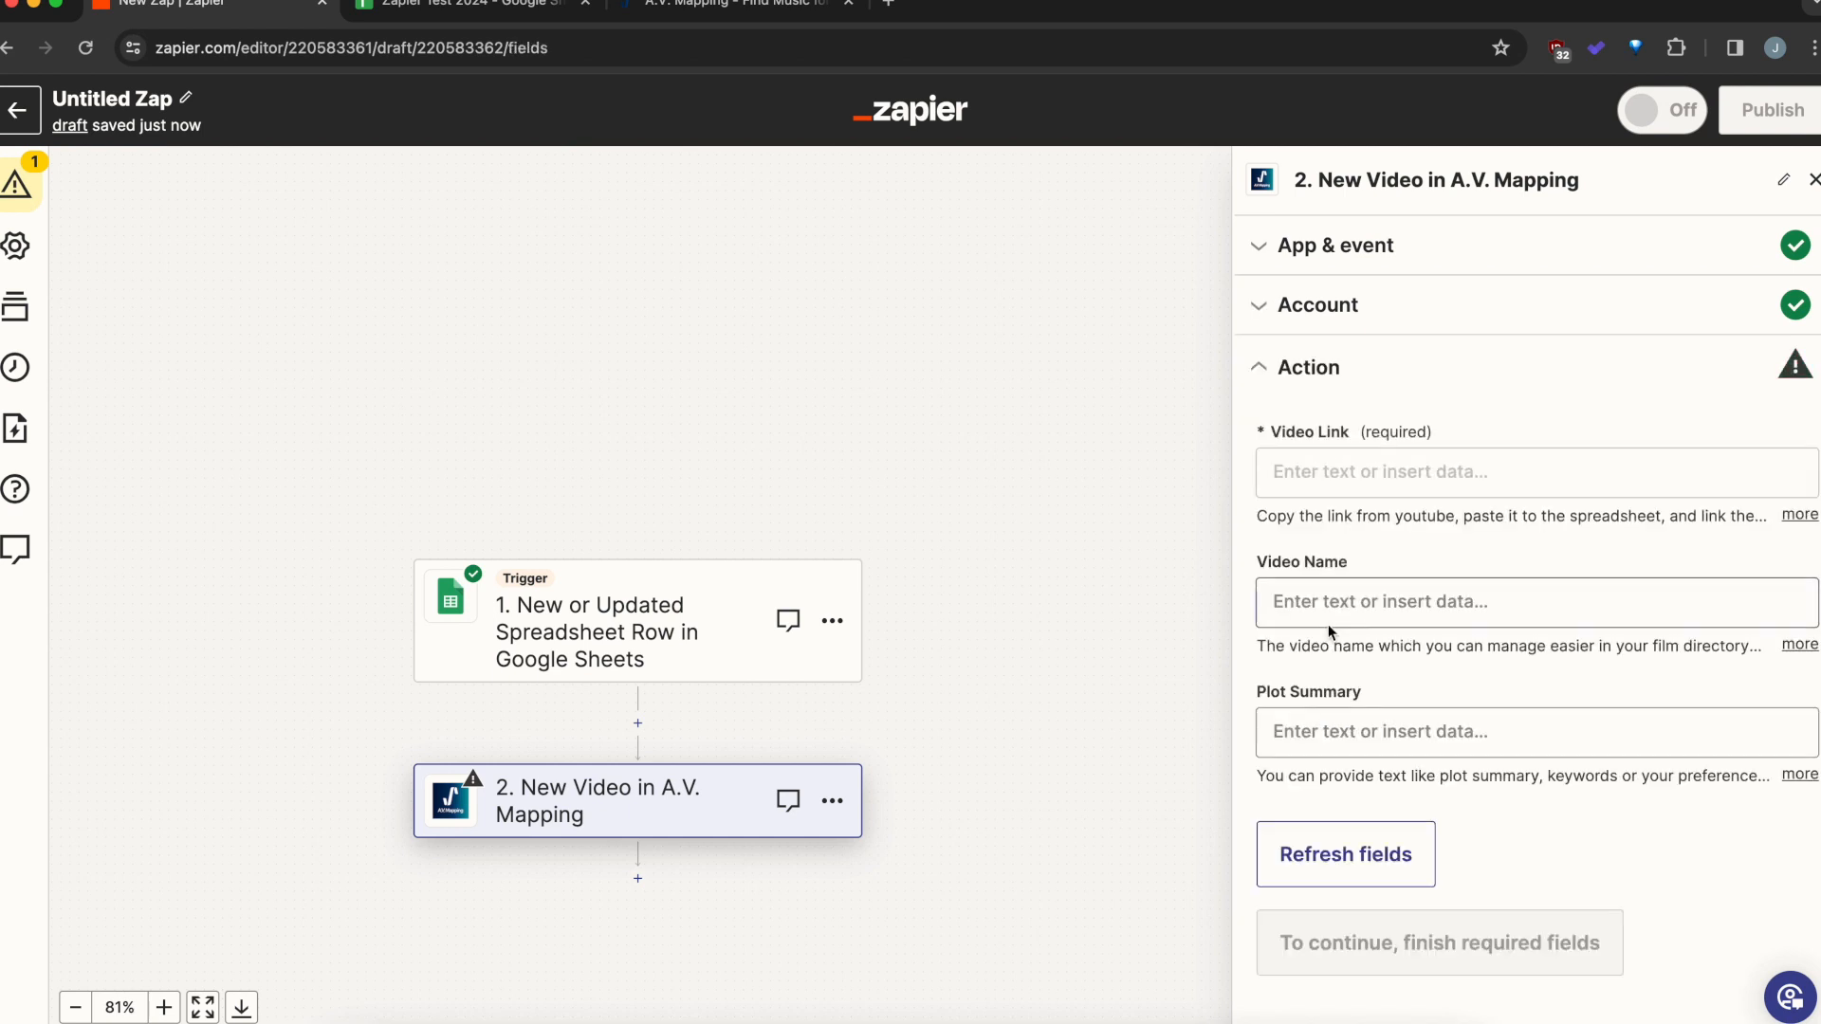
Map the action's Video Link field to the Video Link column from the Google Sheets trigger
{"action": "left_click", "coordinate": [1402, 472]}
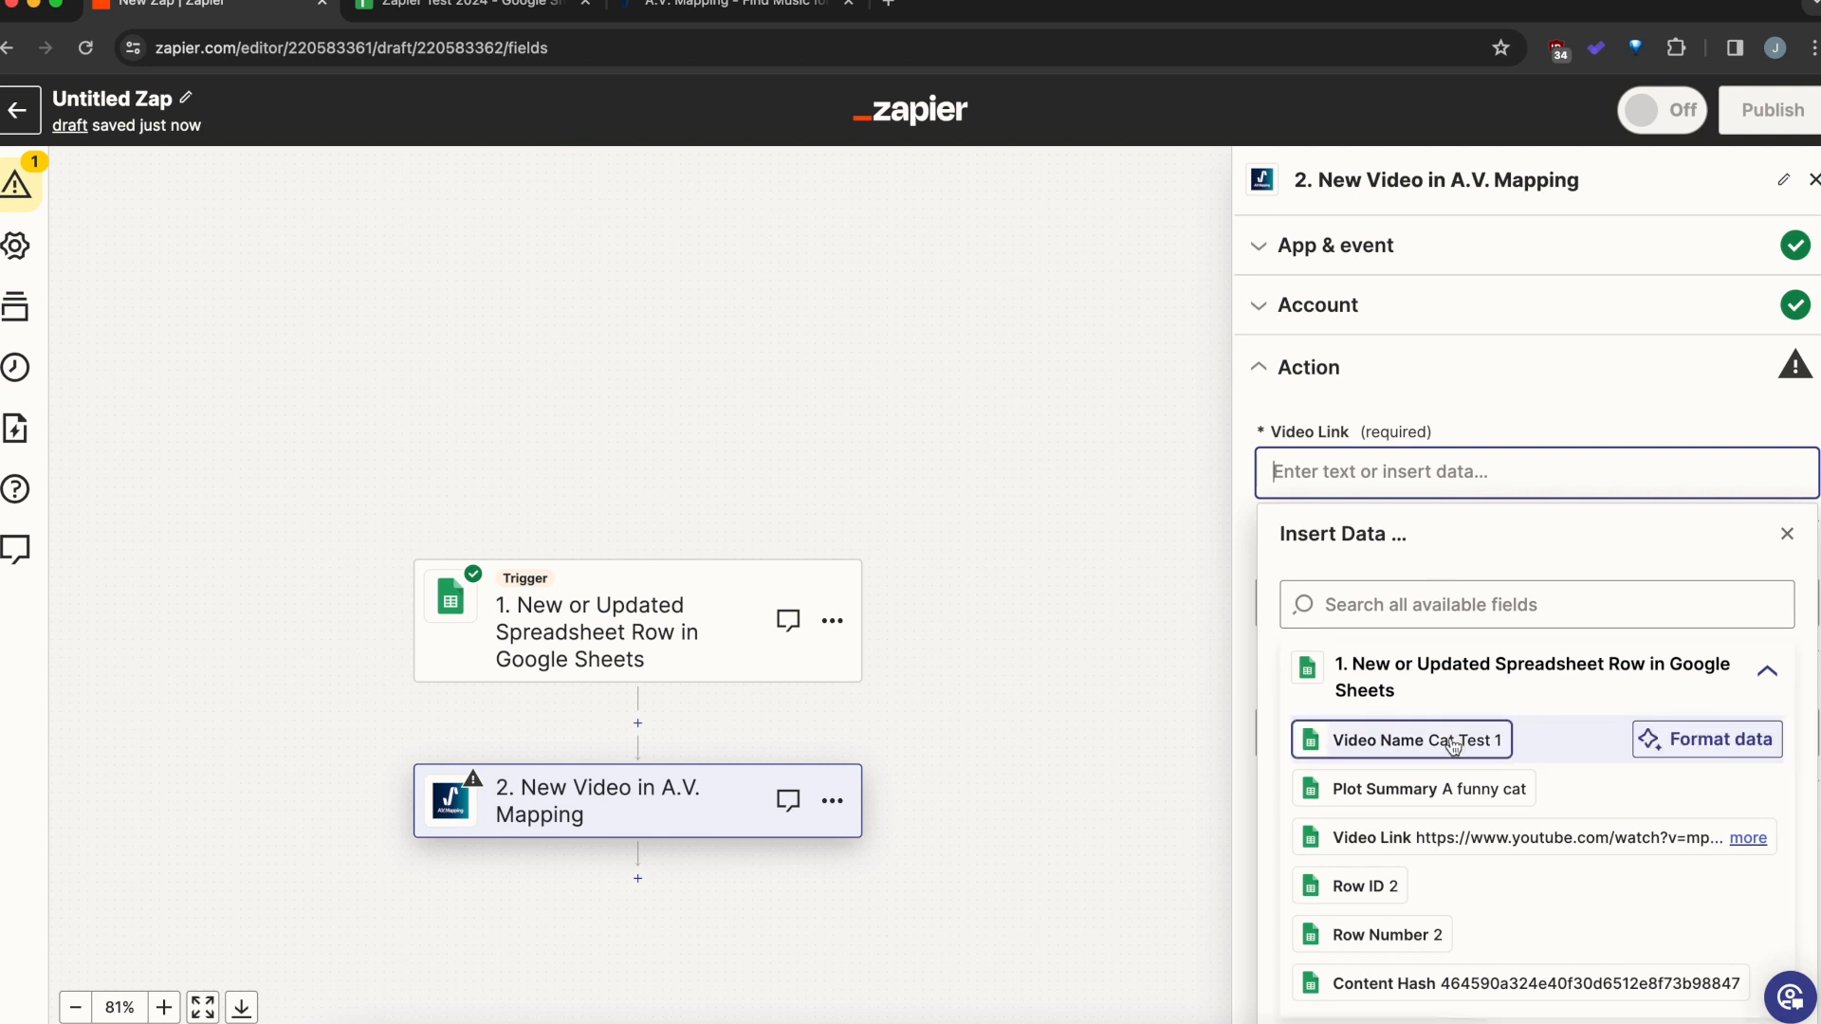
{"action": "left_click", "coordinate": [1454, 842]}
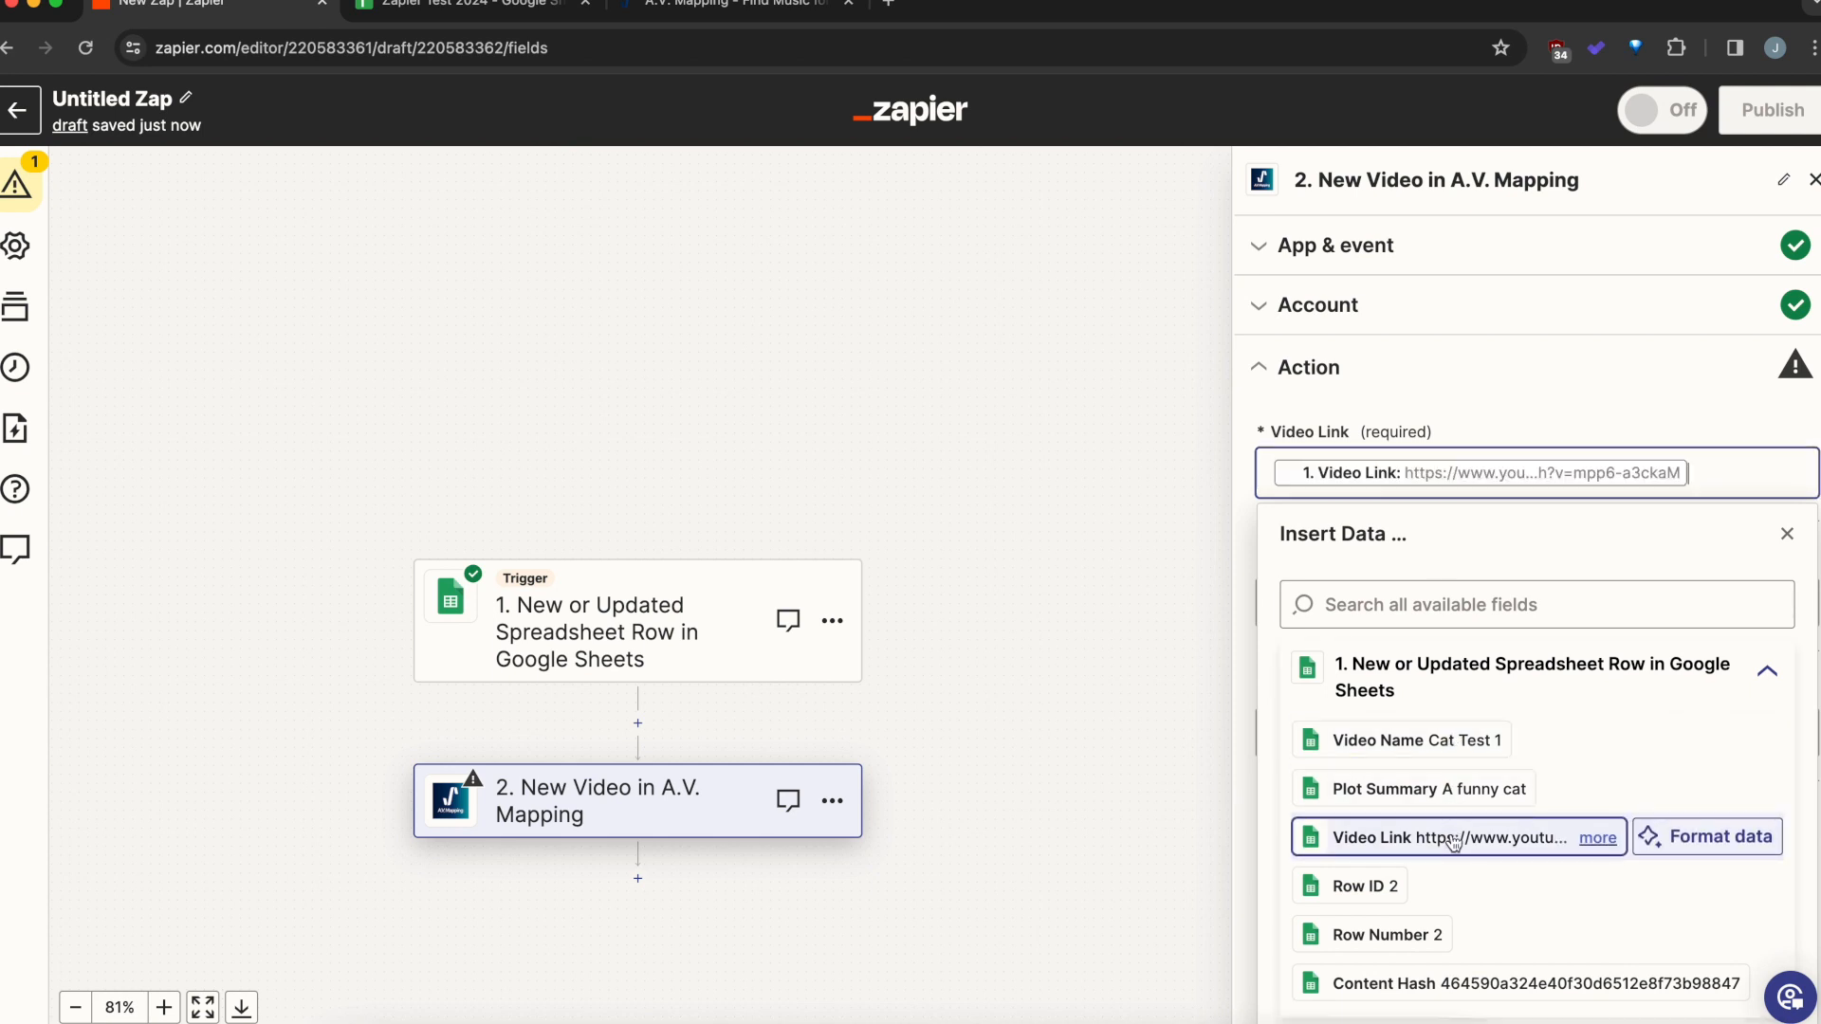
{"action": "left_click", "coordinate": [1497, 437]}
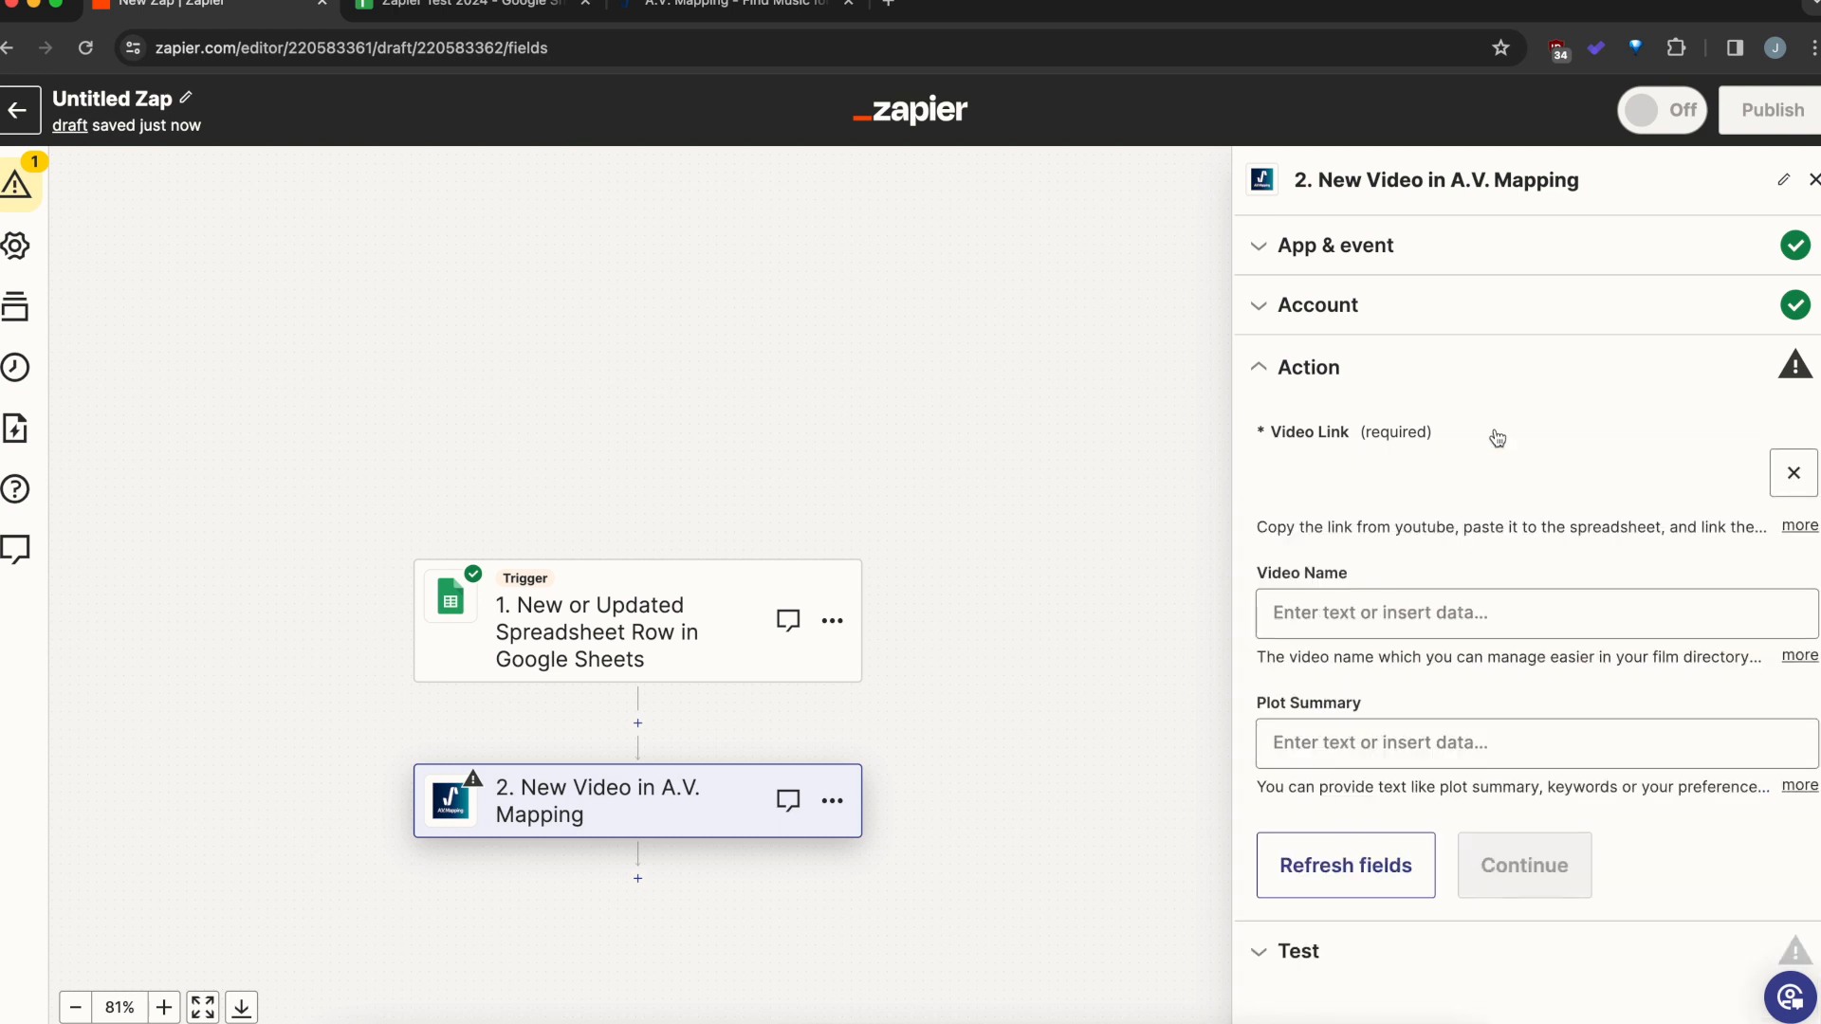
Map the action's Video Name and Plot Summary fields to the matching columns from the Google Sheets trigger
{"action": "left_click", "coordinate": [1412, 662]}
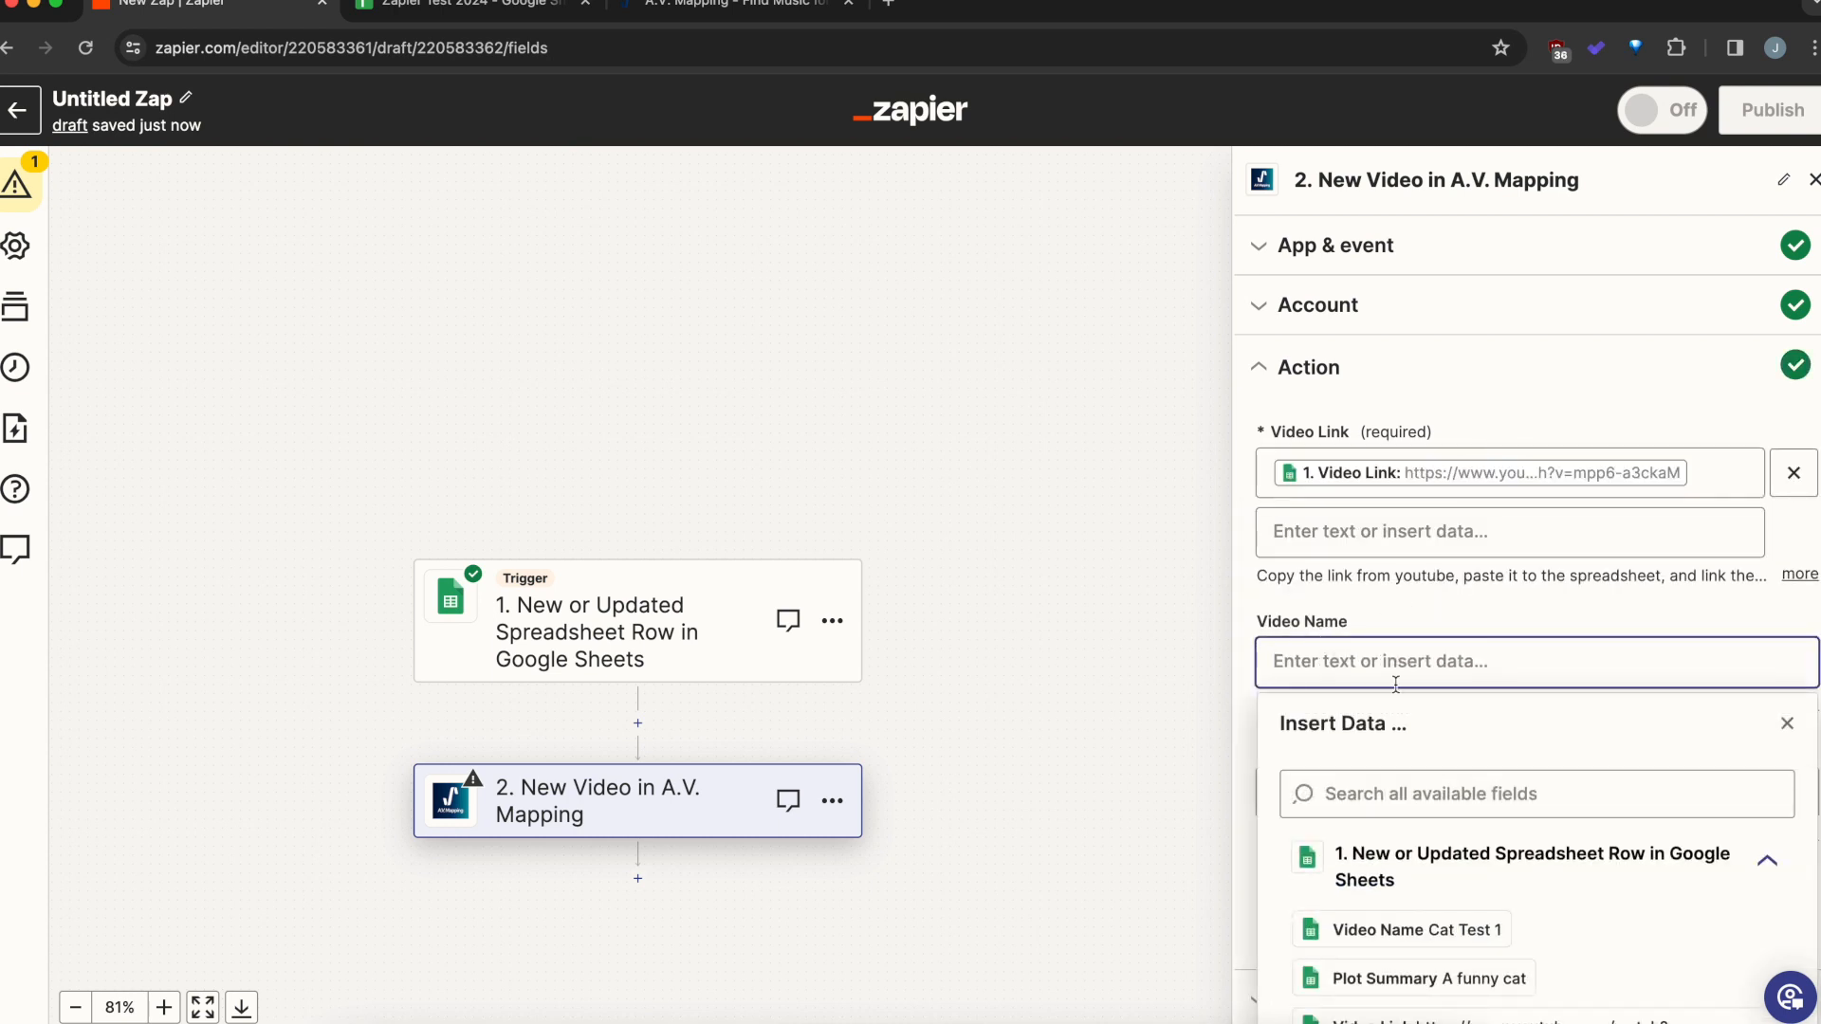
{"action": "left_click", "coordinate": [1404, 930]}
{"action": "left_click", "coordinate": [1435, 627]}
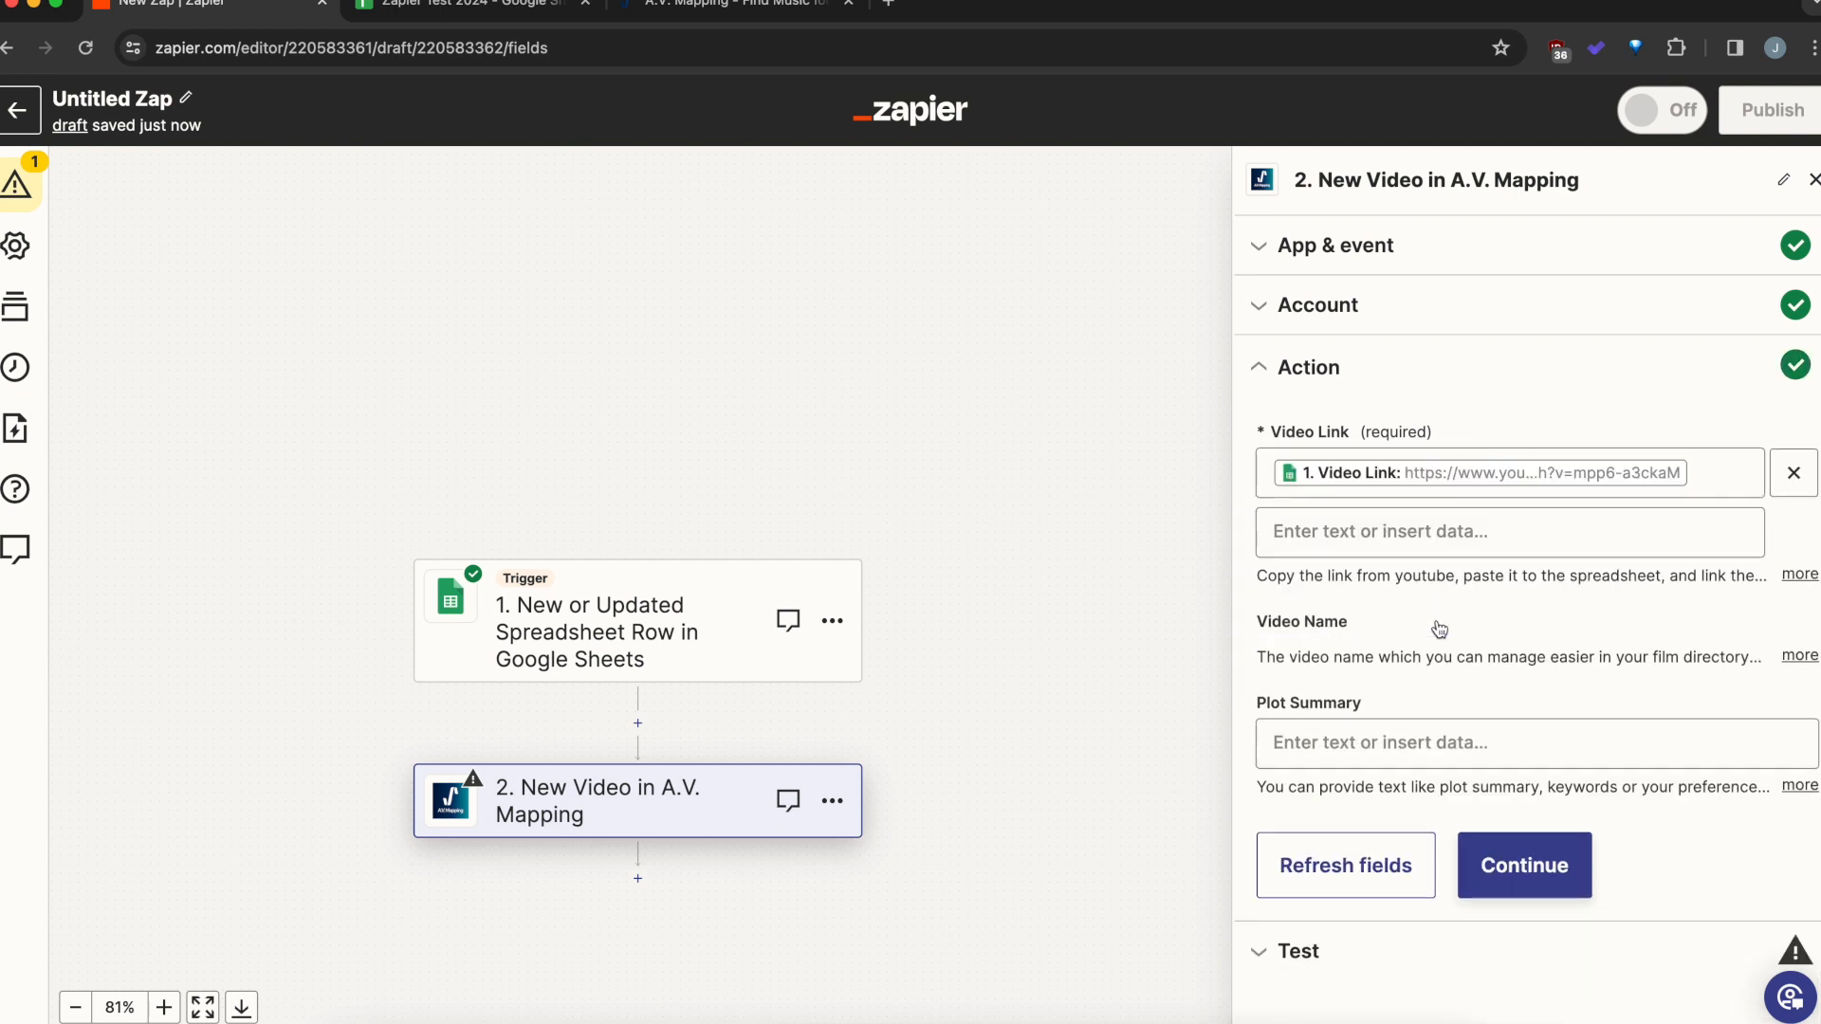
{"action": "left_click", "coordinate": [1329, 786]}
{"action": "scroll", "coordinate": [1408, 841], "scroll_direction": "down", "scroll_amount": 2}
{"action": "left_click", "coordinate": [1437, 917]}
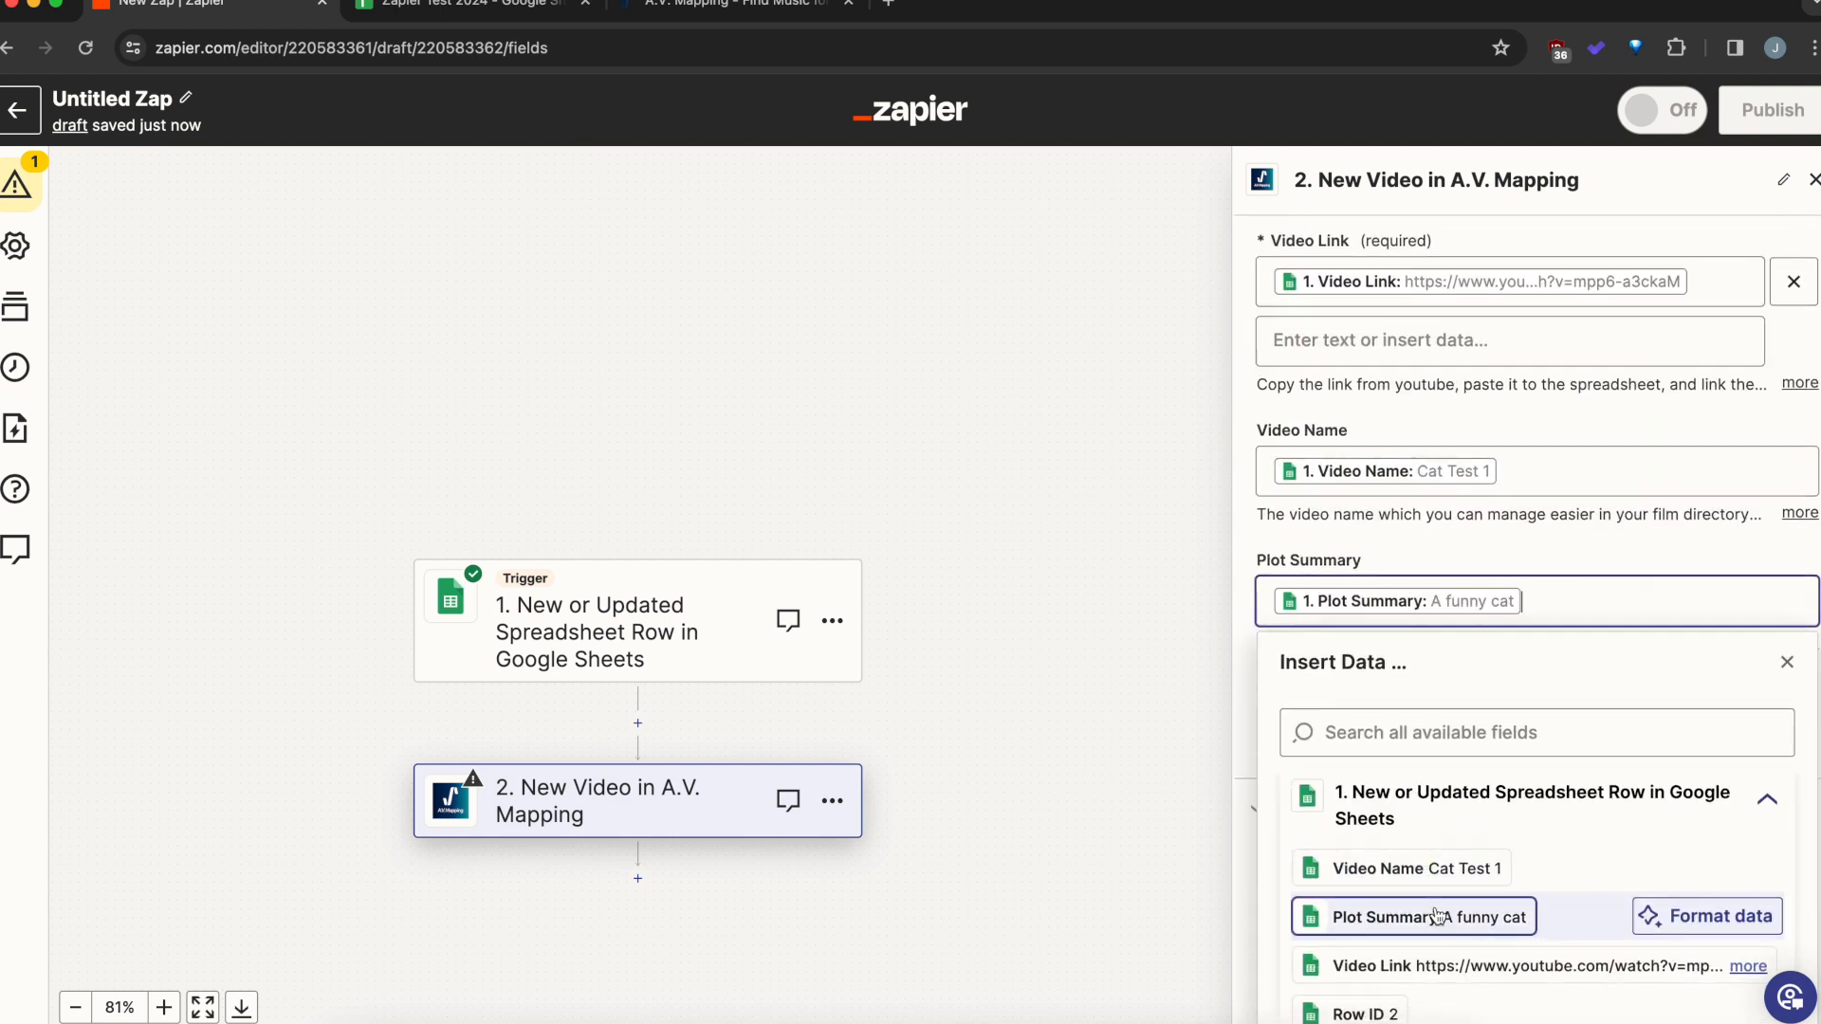
{"action": "left_click", "coordinate": [1456, 555]}
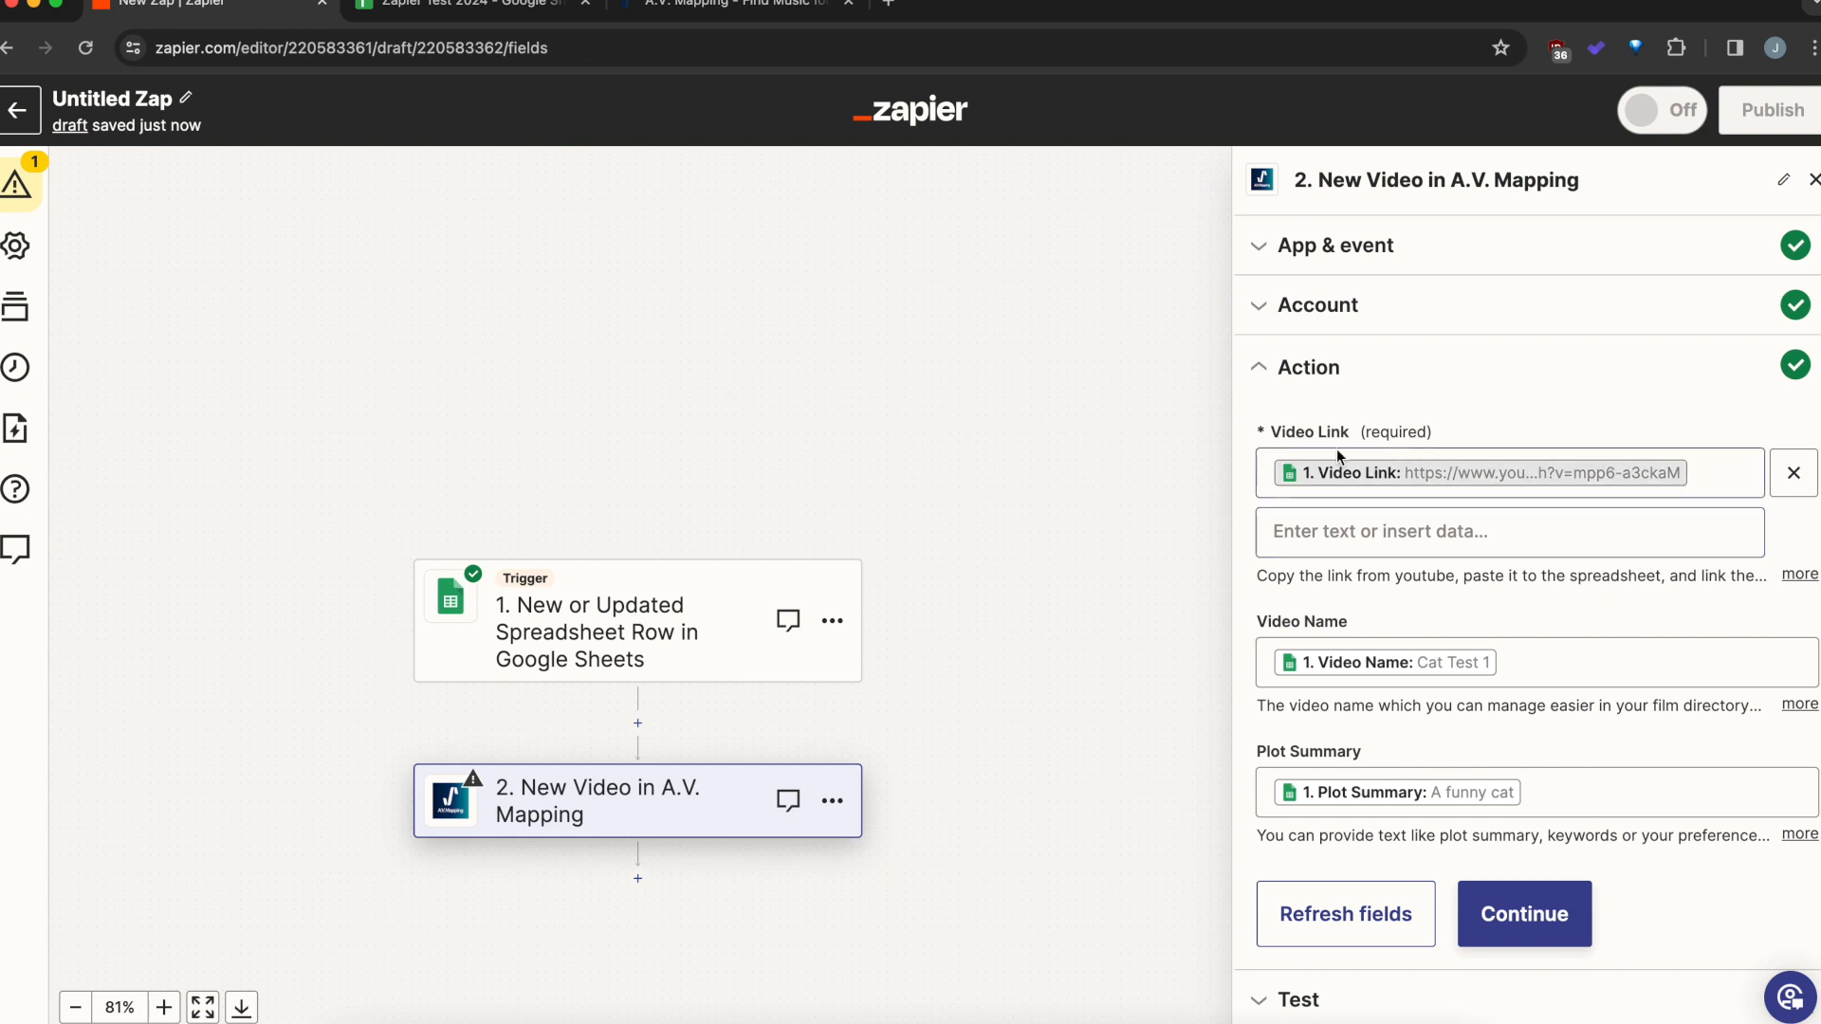
Continue to the action's test and send the Cat Test 1 sample video to A.V. Mapping
{"action": "left_click", "coordinate": [1524, 917]}
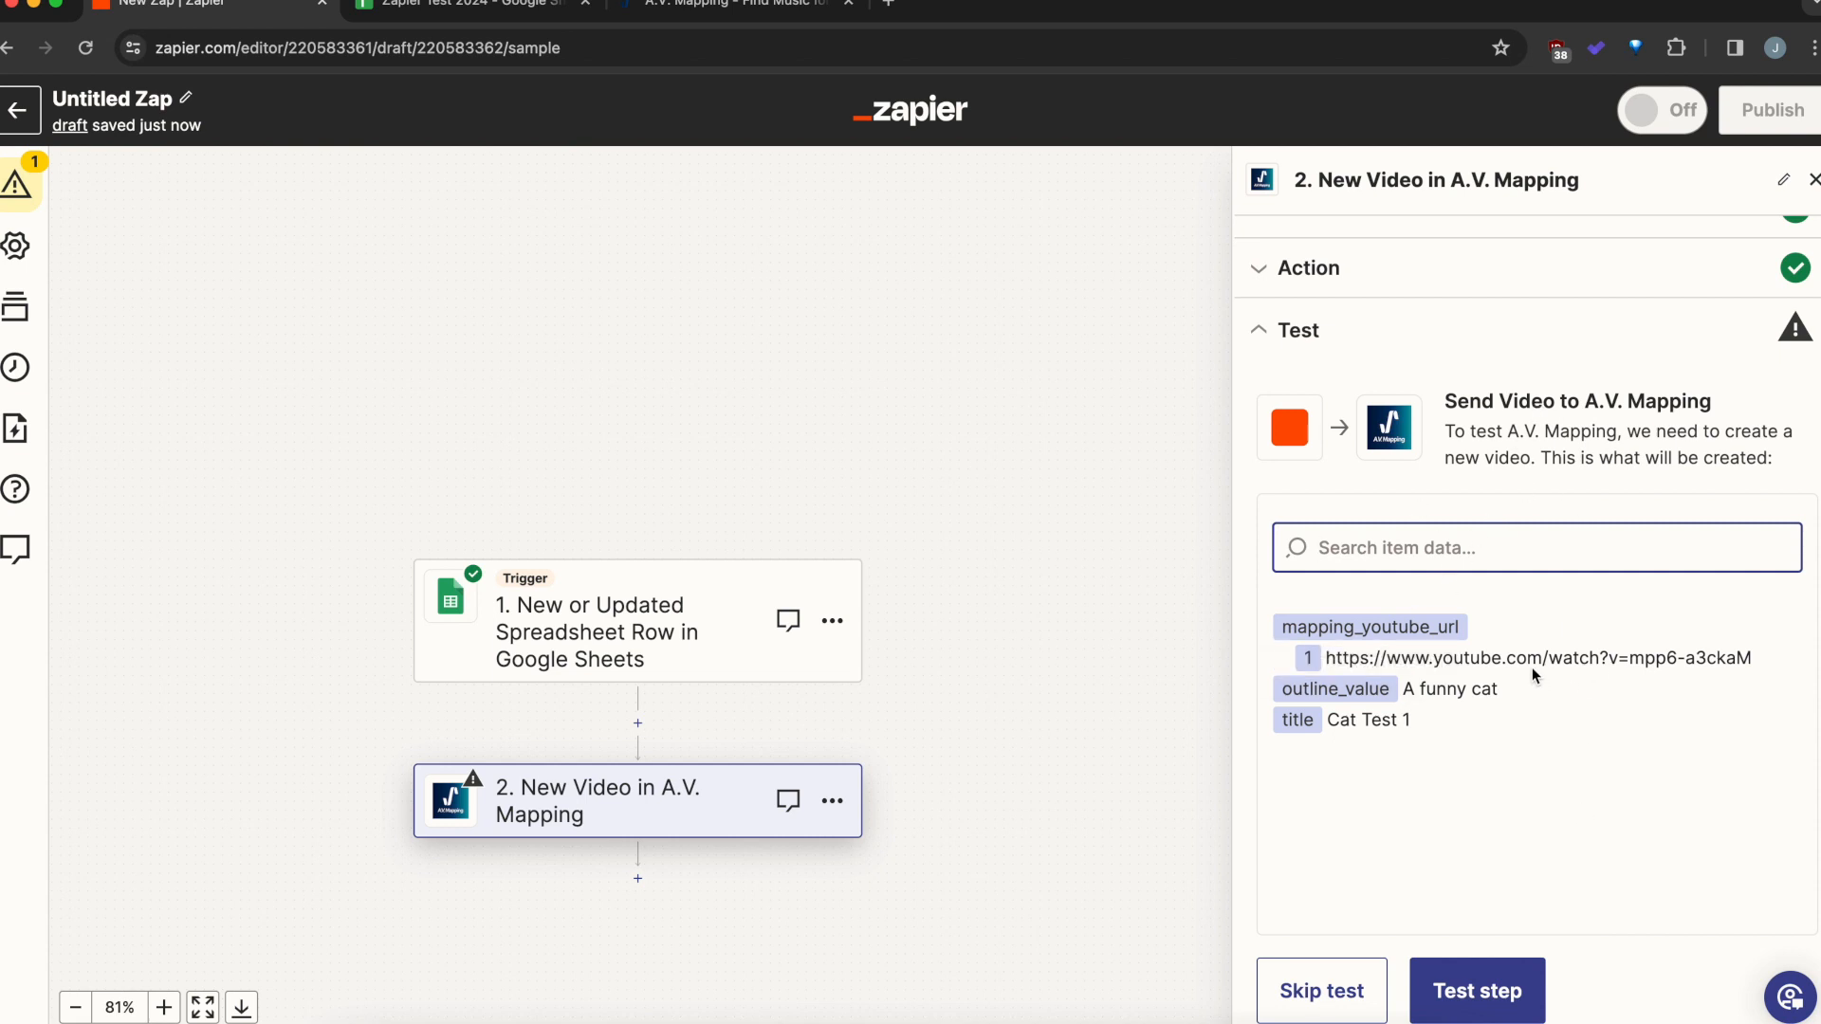
{"action": "left_click", "coordinate": [1485, 998]}
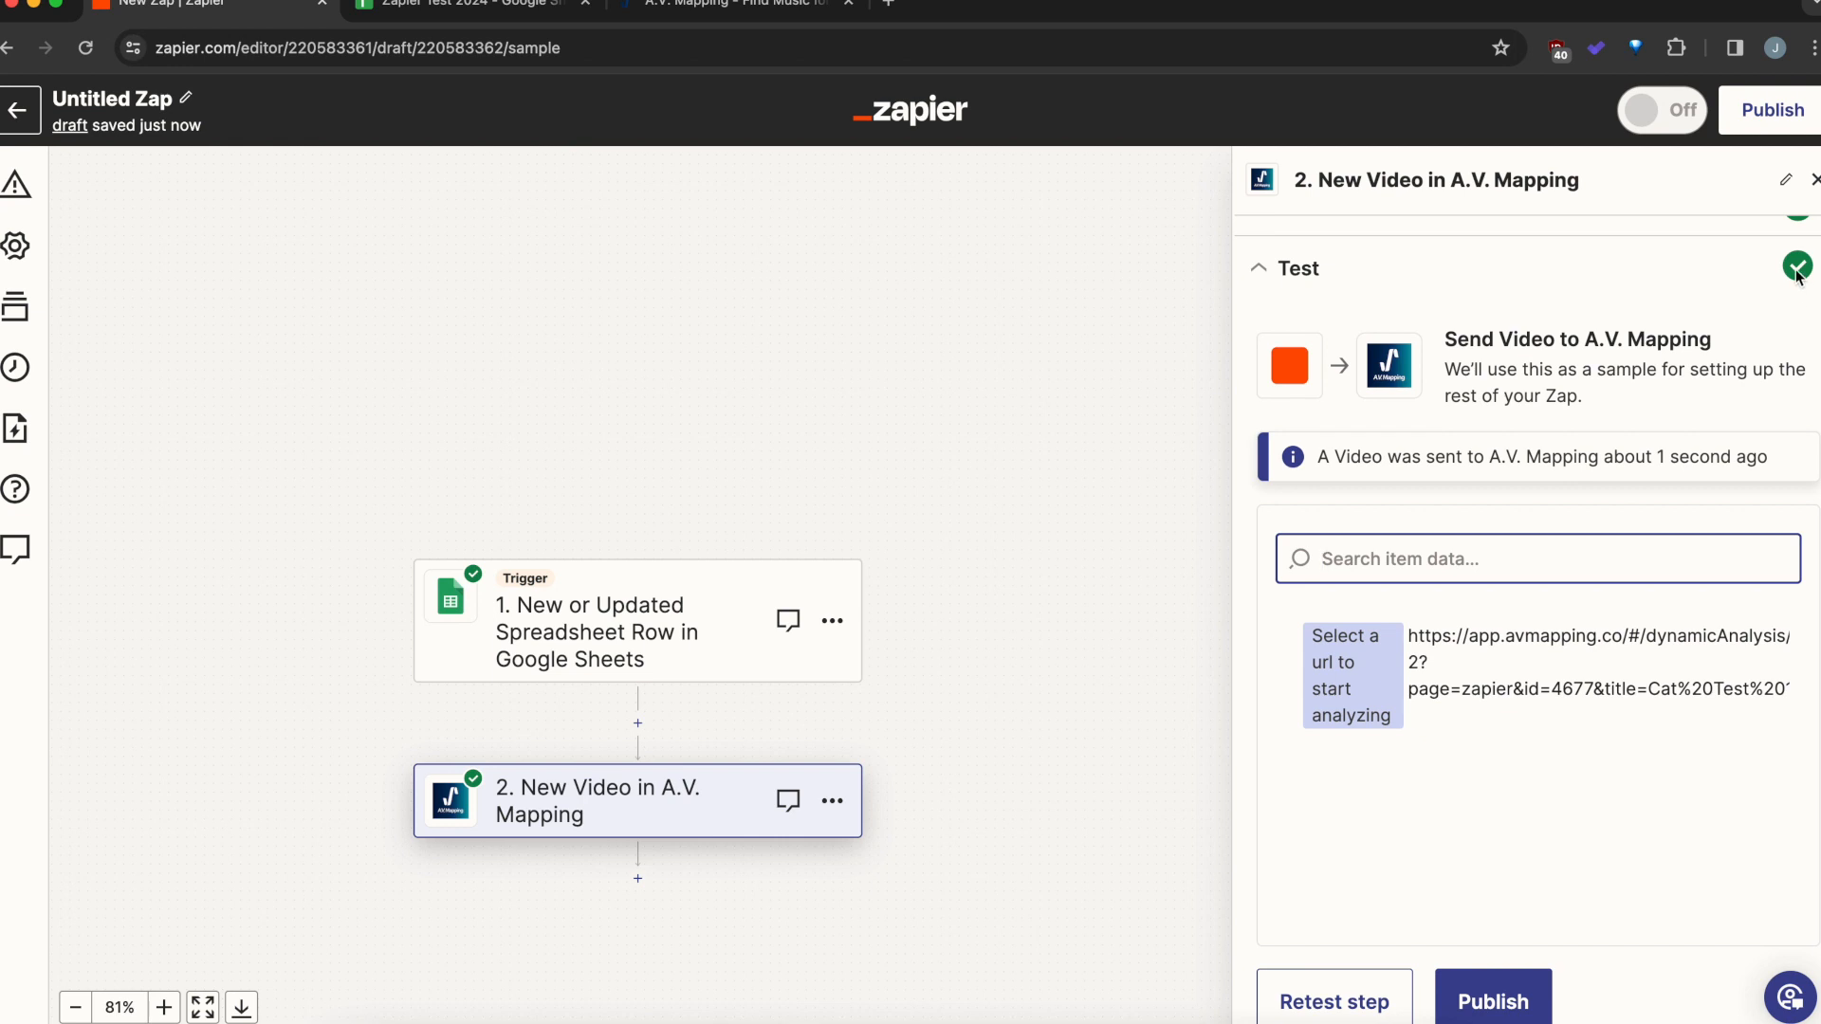
{"action": "left_click", "coordinate": [1559, 861]}
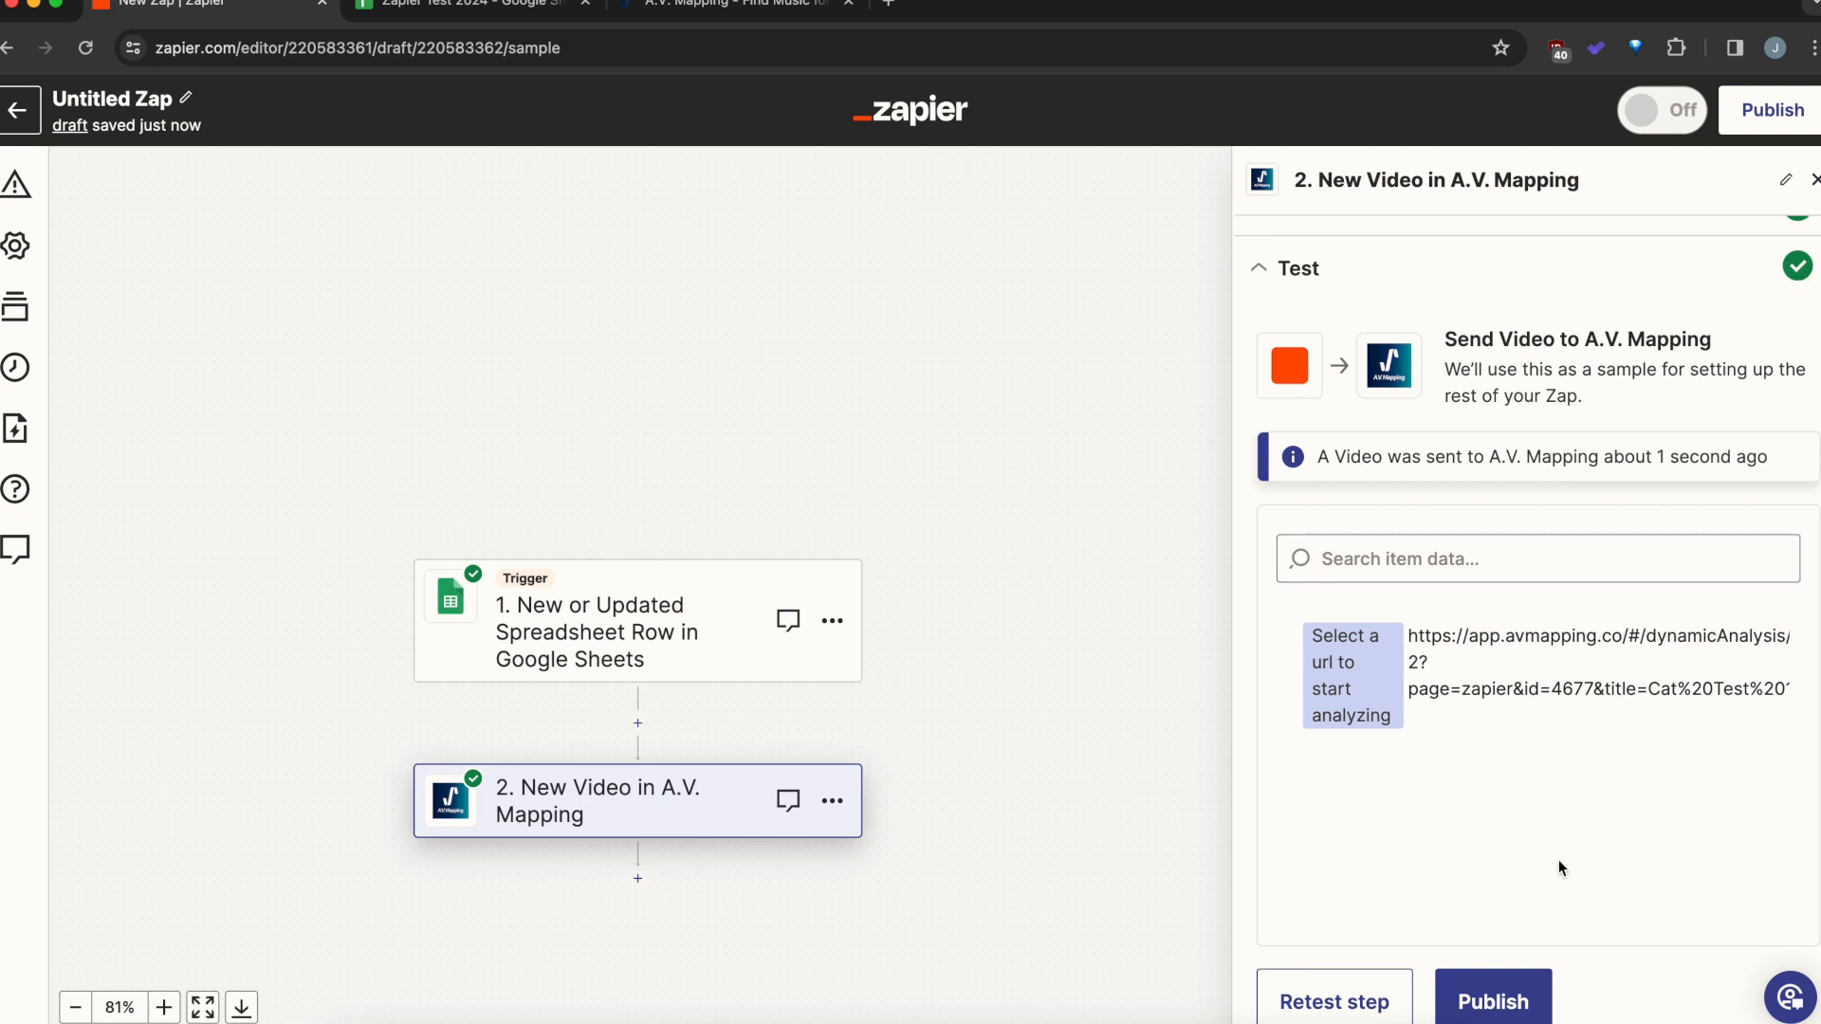
Publish the Zap and start a transfer of the existing spreadsheet data
{"action": "left_click", "coordinate": [1494, 1004]}
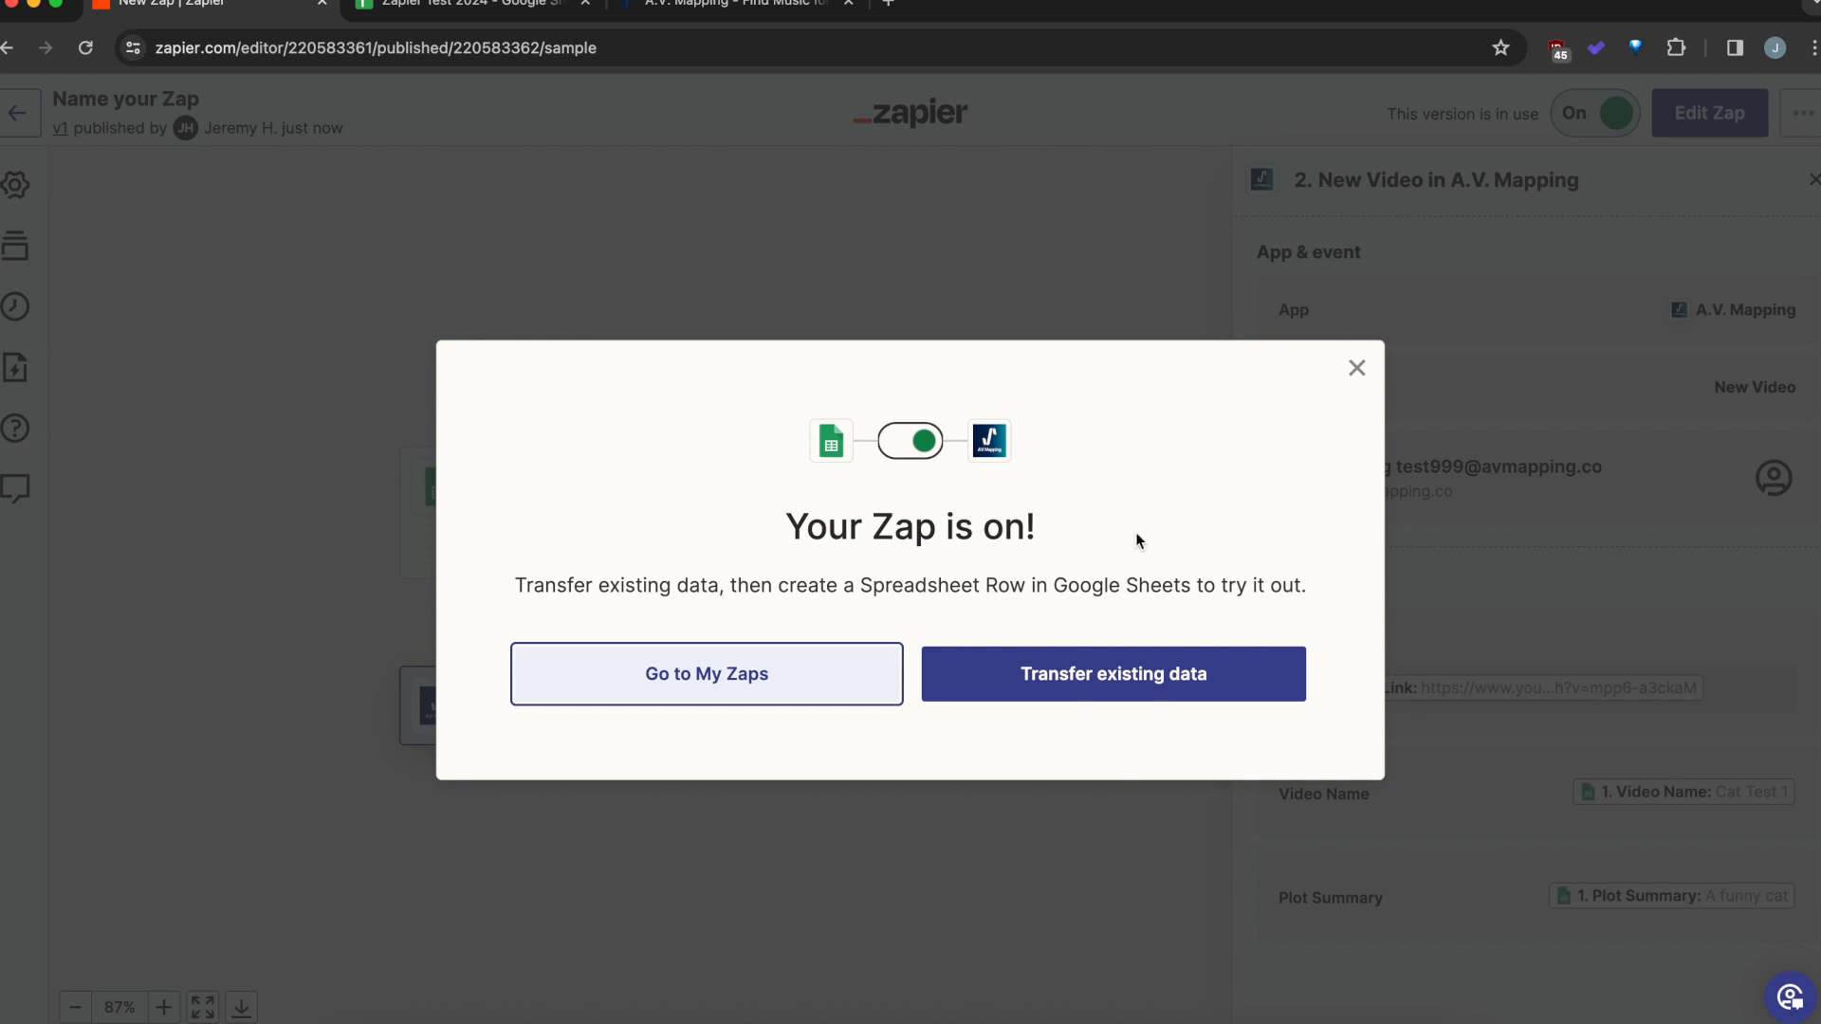
{"action": "left_click", "coordinate": [1088, 699]}
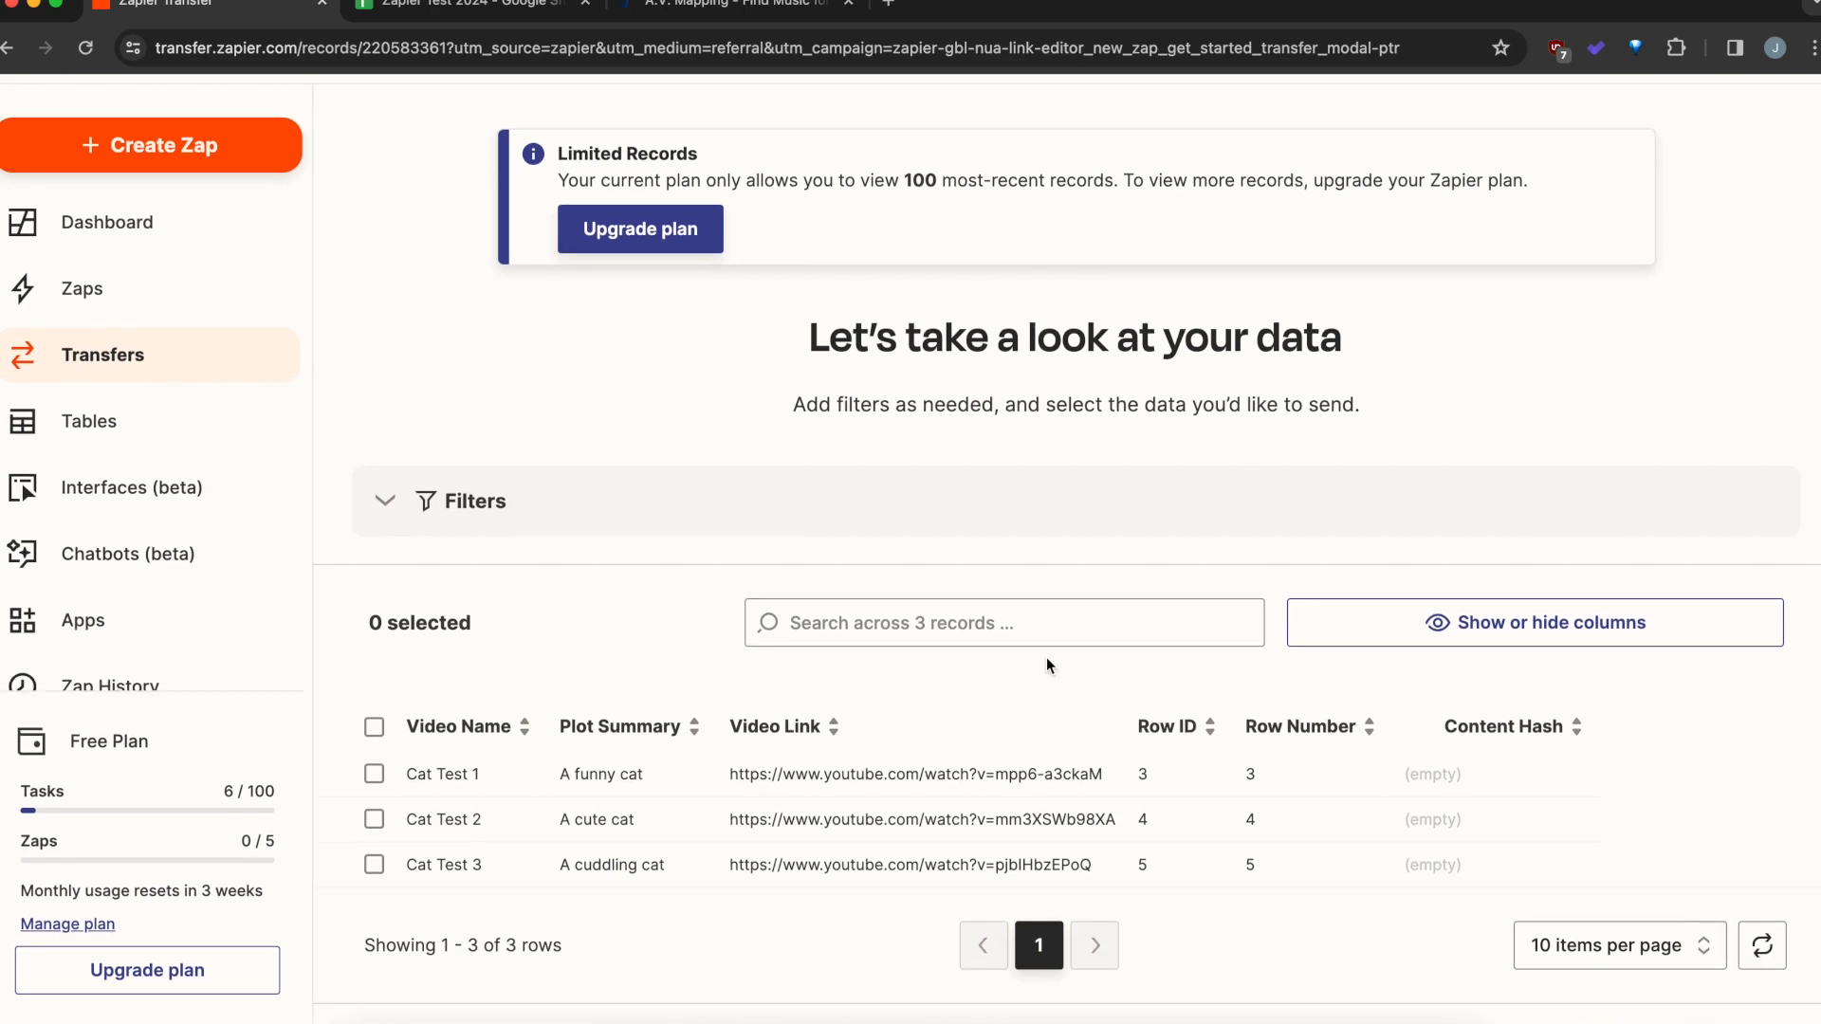
Switch to A.V. Mapping and check My Video Library in Film Management for the test video
{"action": "left_click", "coordinate": [721, 7]}
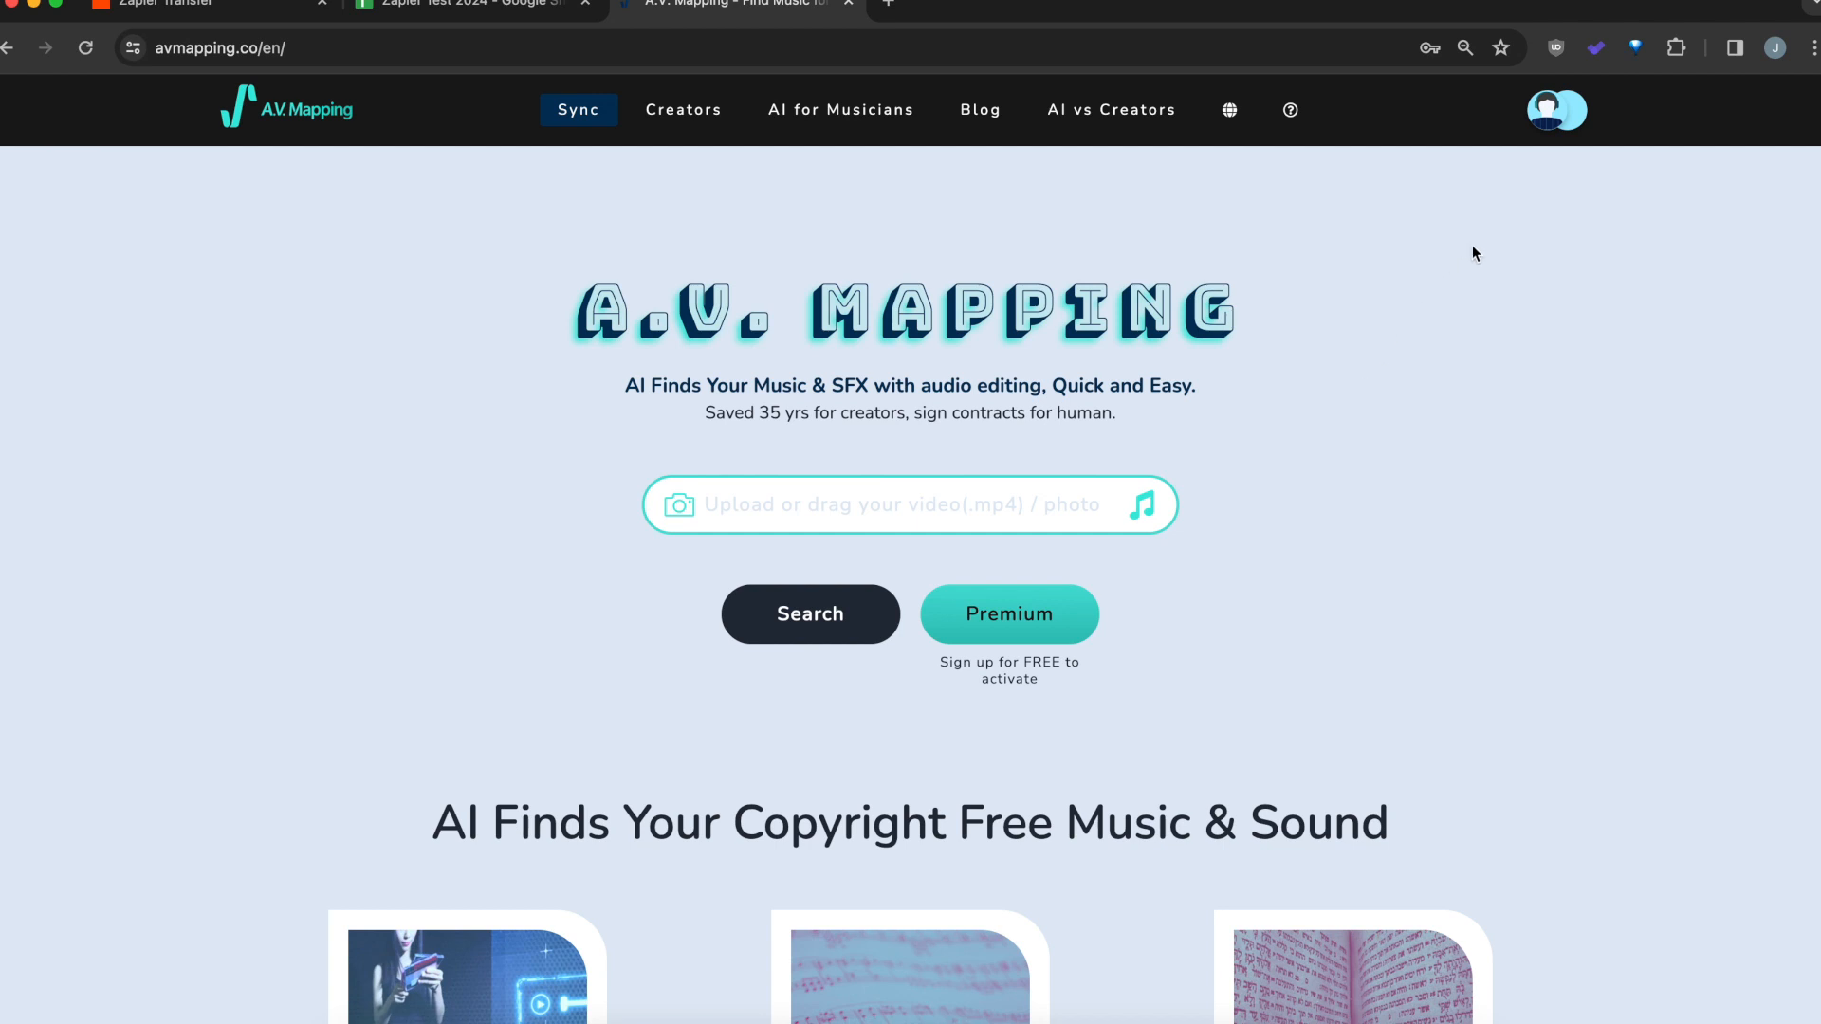
{"action": "left_click", "coordinate": [1555, 111]}
{"action": "left_click", "coordinate": [1566, 167]}
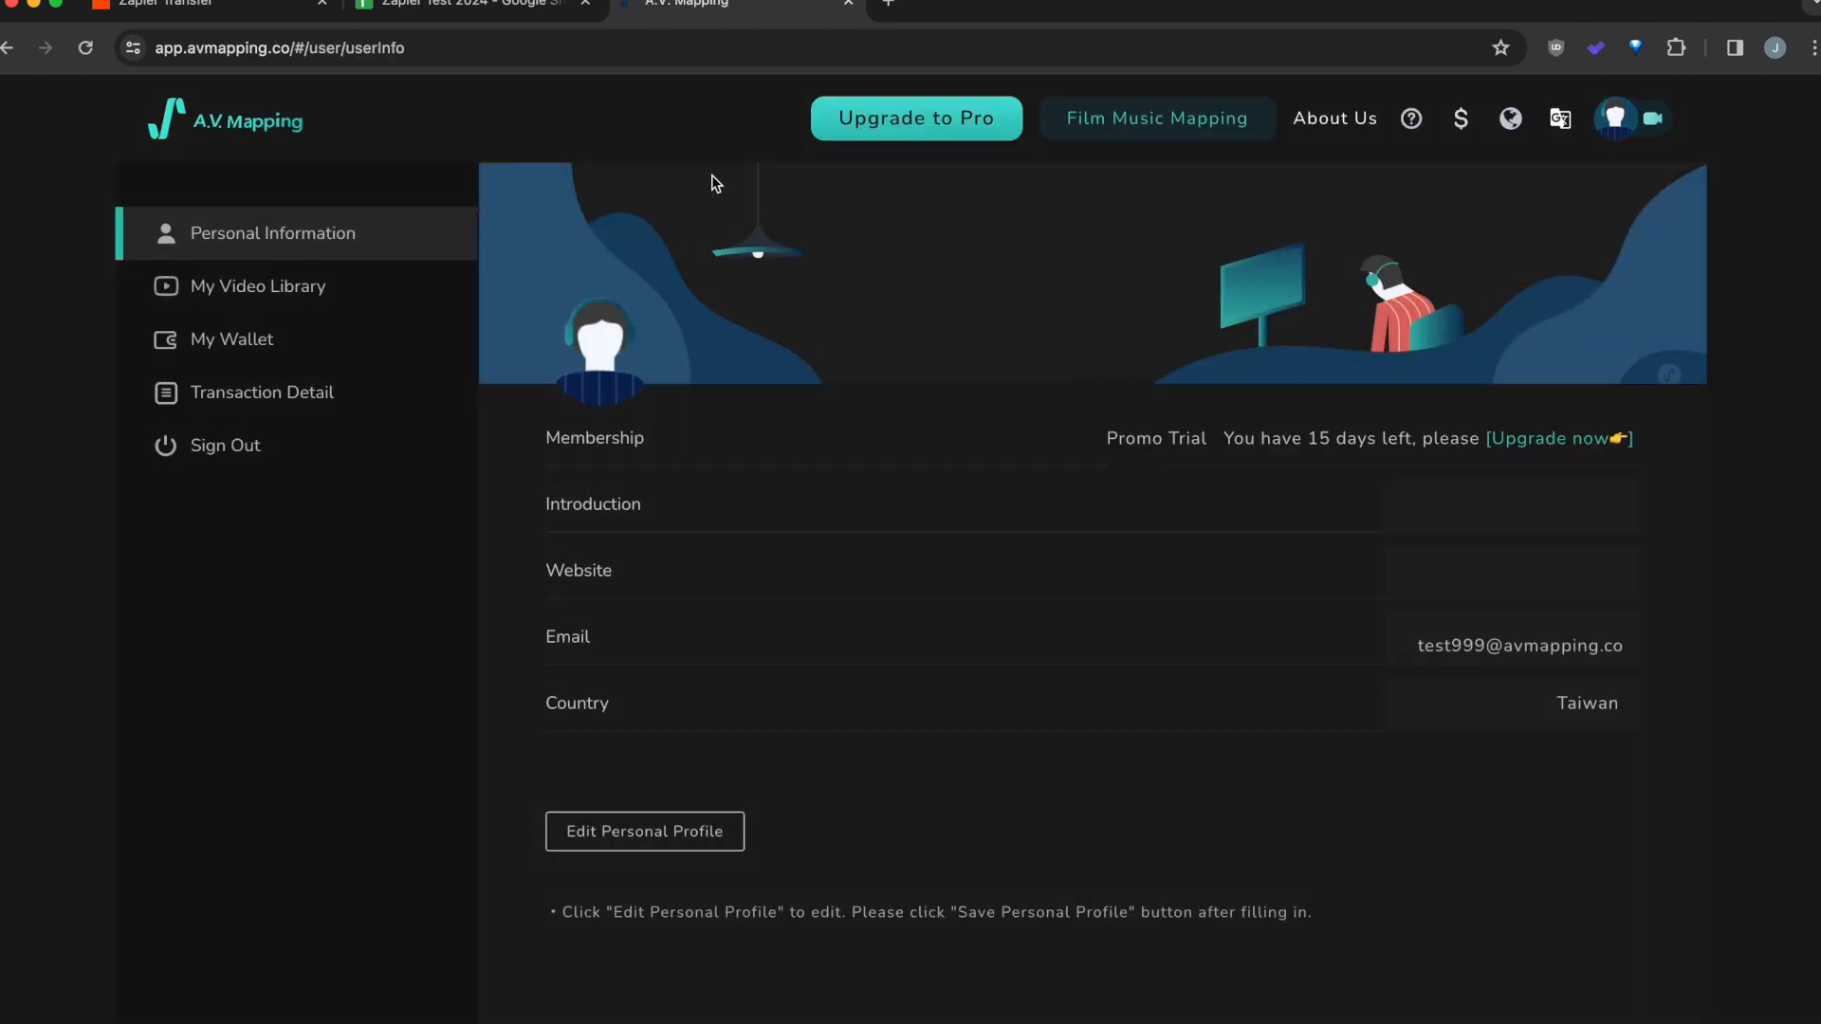
{"action": "left_click", "coordinate": [422, 291]}
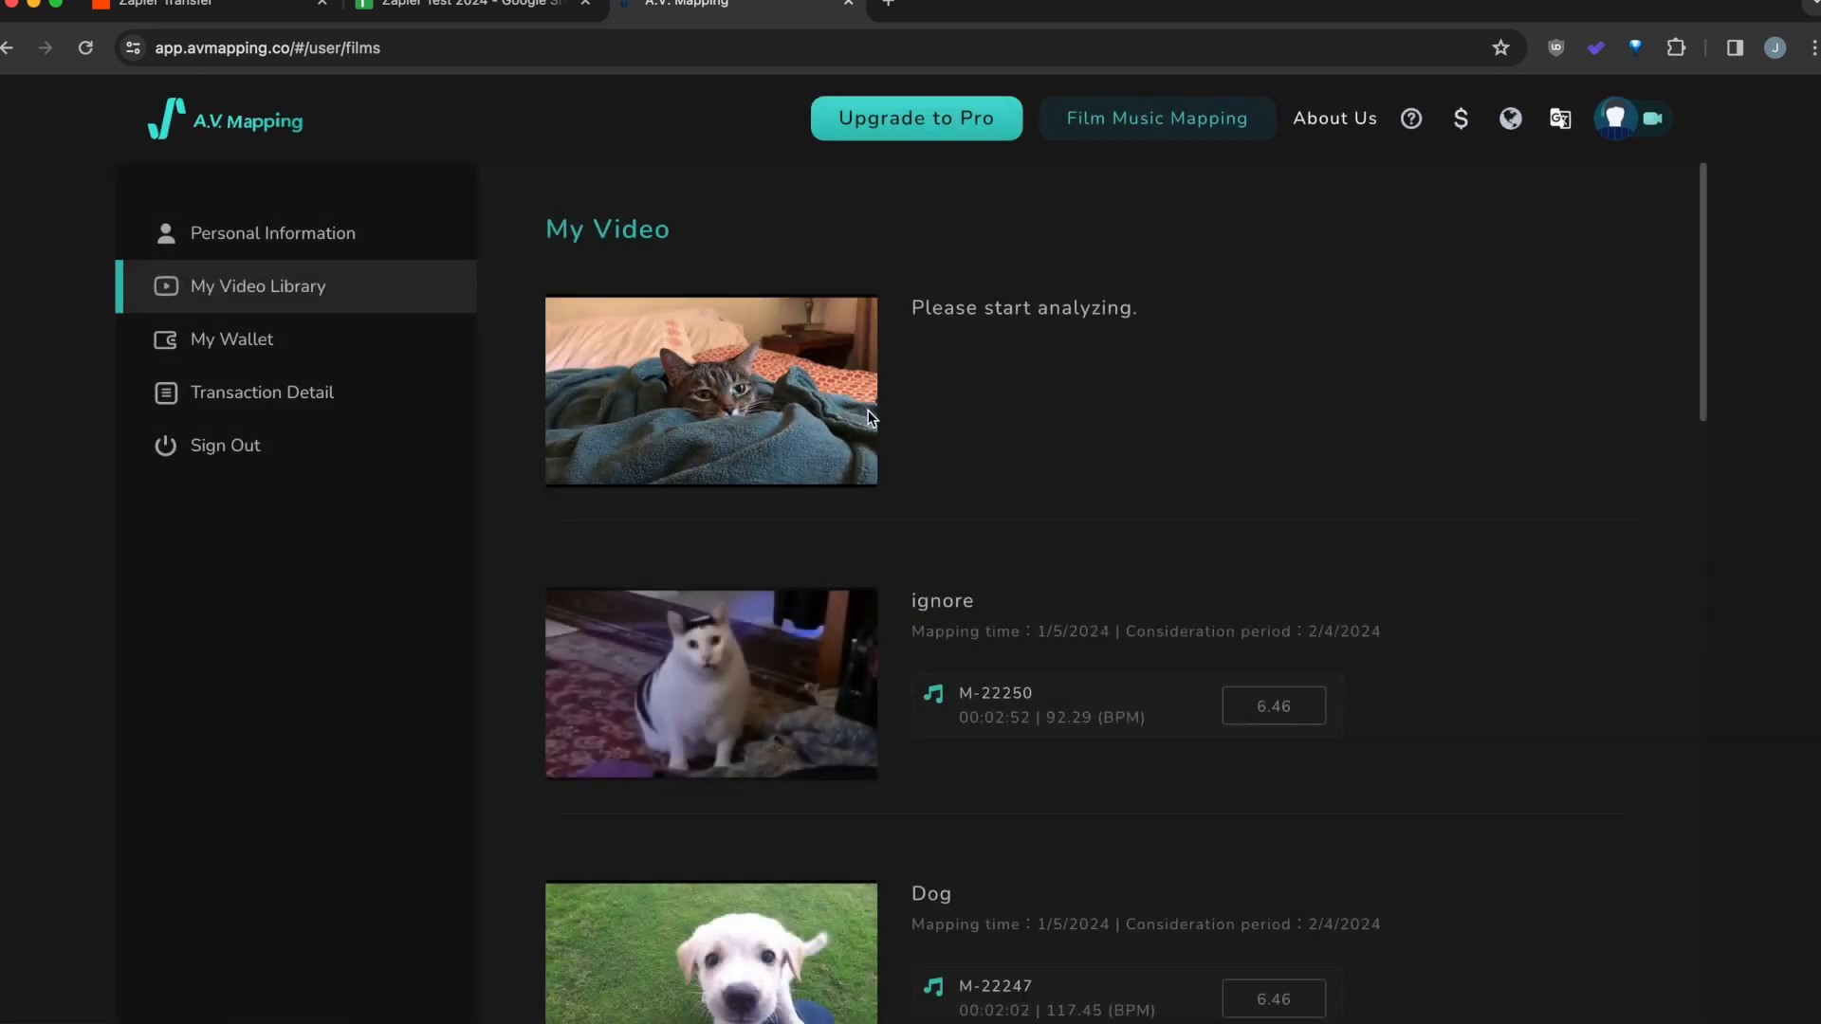
Open the cat-in-a-blanket video with the AI Video Music Mapping service and view the Music 1 options
{"action": "left_click", "coordinate": [779, 381]}
{"action": "left_click", "coordinate": [610, 487]}
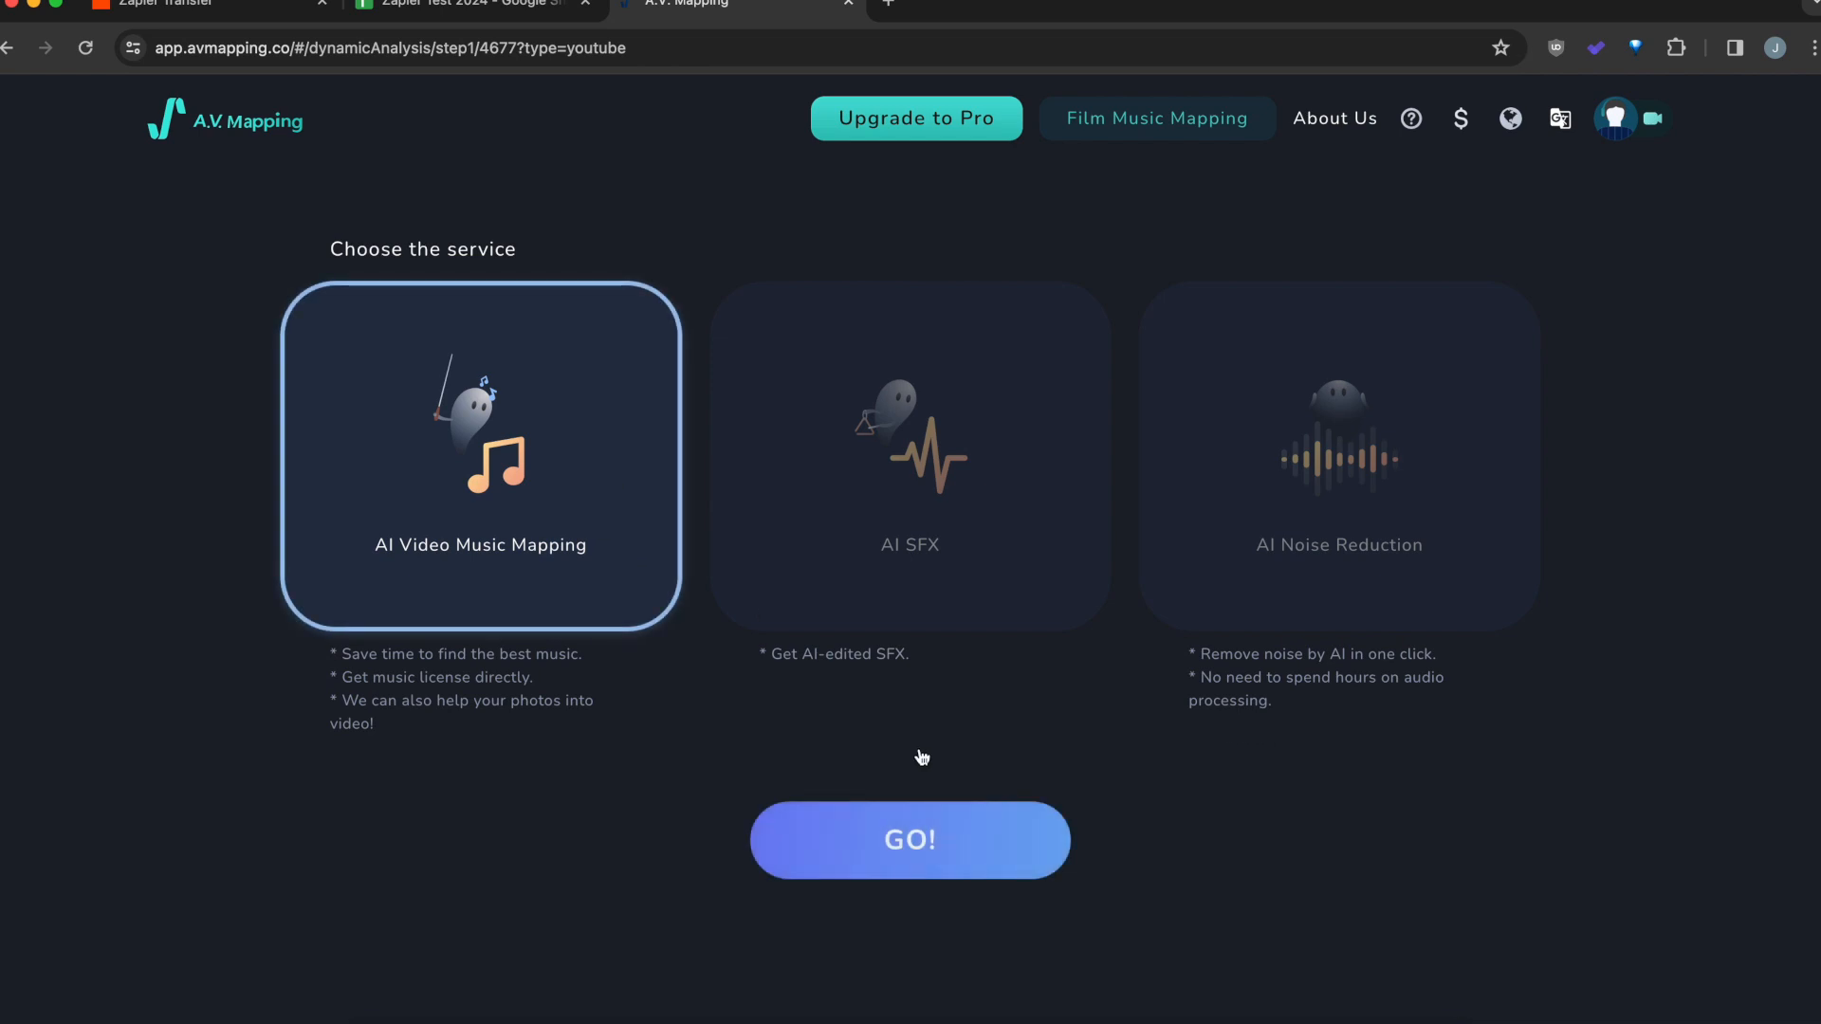
{"action": "left_click", "coordinate": [922, 830]}
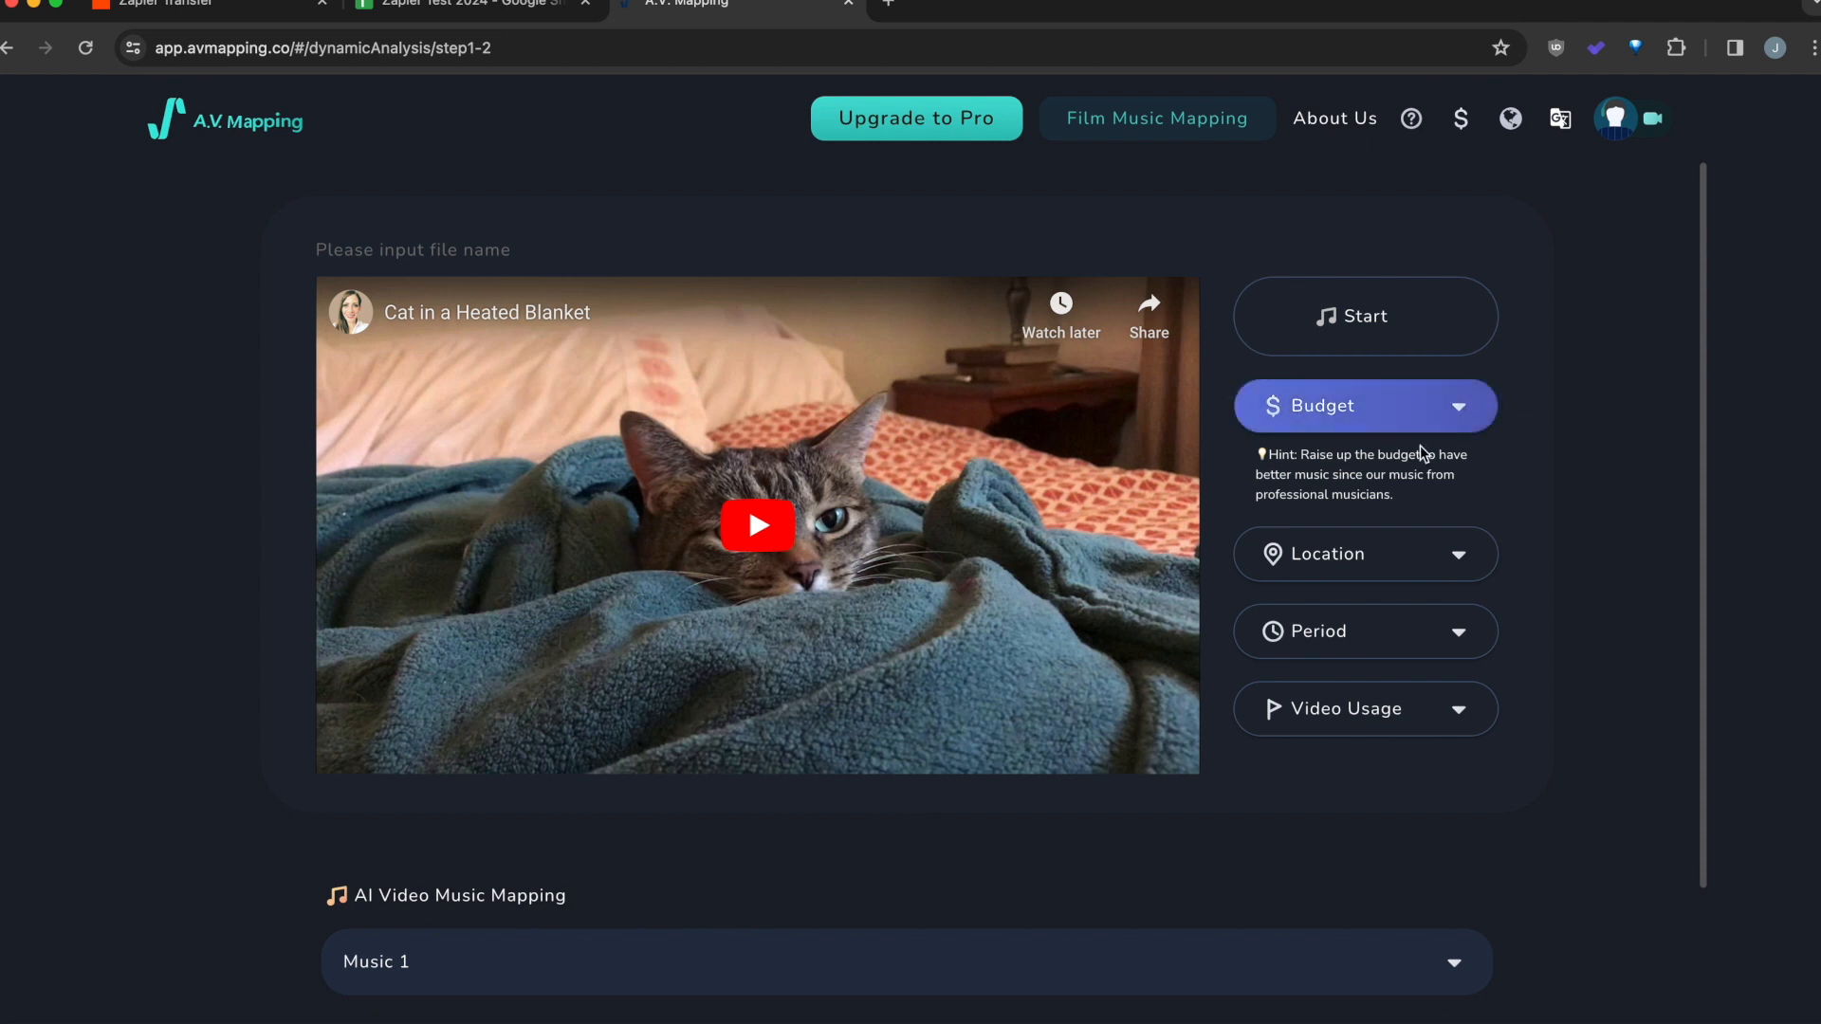
{"action": "scroll", "coordinate": [1401, 486], "scroll_direction": "down", "scroll_amount": 2}
{"action": "scroll", "coordinate": [1401, 486], "scroll_direction": "down", "scroll_amount": 2}
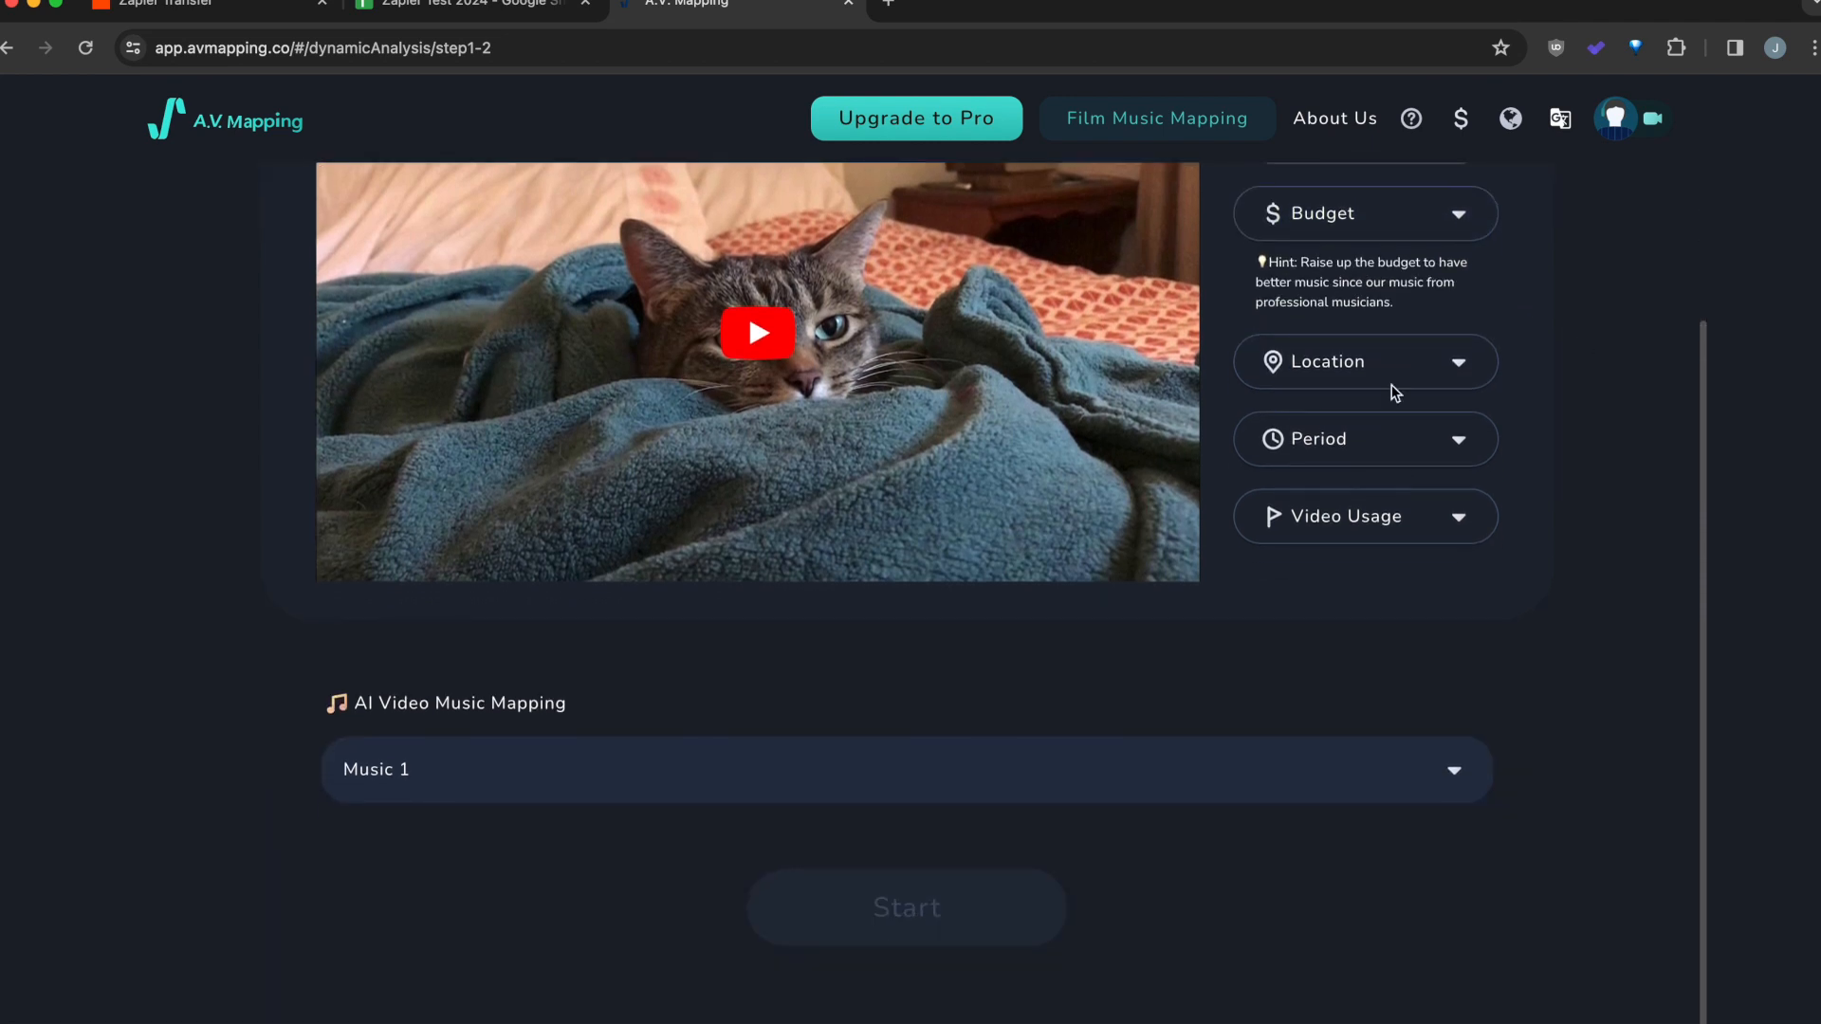
{"action": "left_click", "coordinate": [1078, 765]}
{"action": "scroll", "coordinate": [843, 746], "scroll_direction": "down", "scroll_amount": 2}
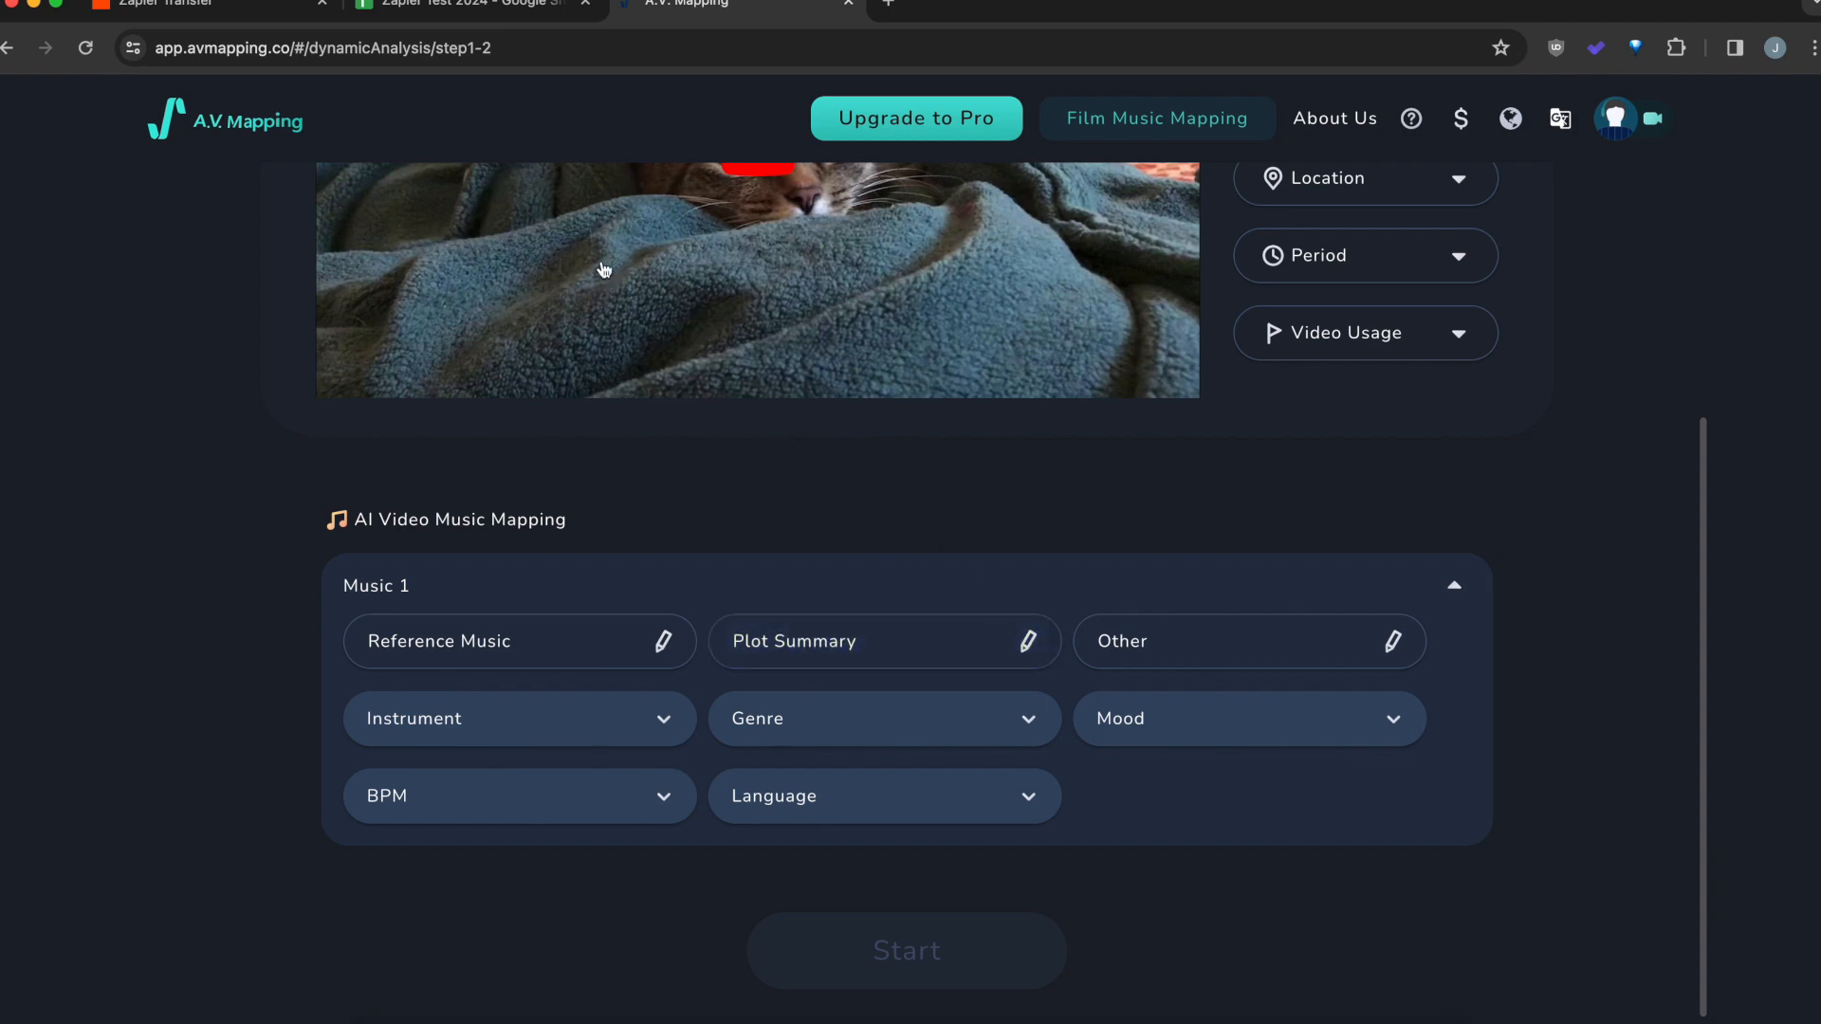
Return to the Zapier transfer and send the Cat Test 1, Cat Test 2 and Cat Test 3 records to A.V. Mapping
{"action": "left_click", "coordinate": [245, 5]}
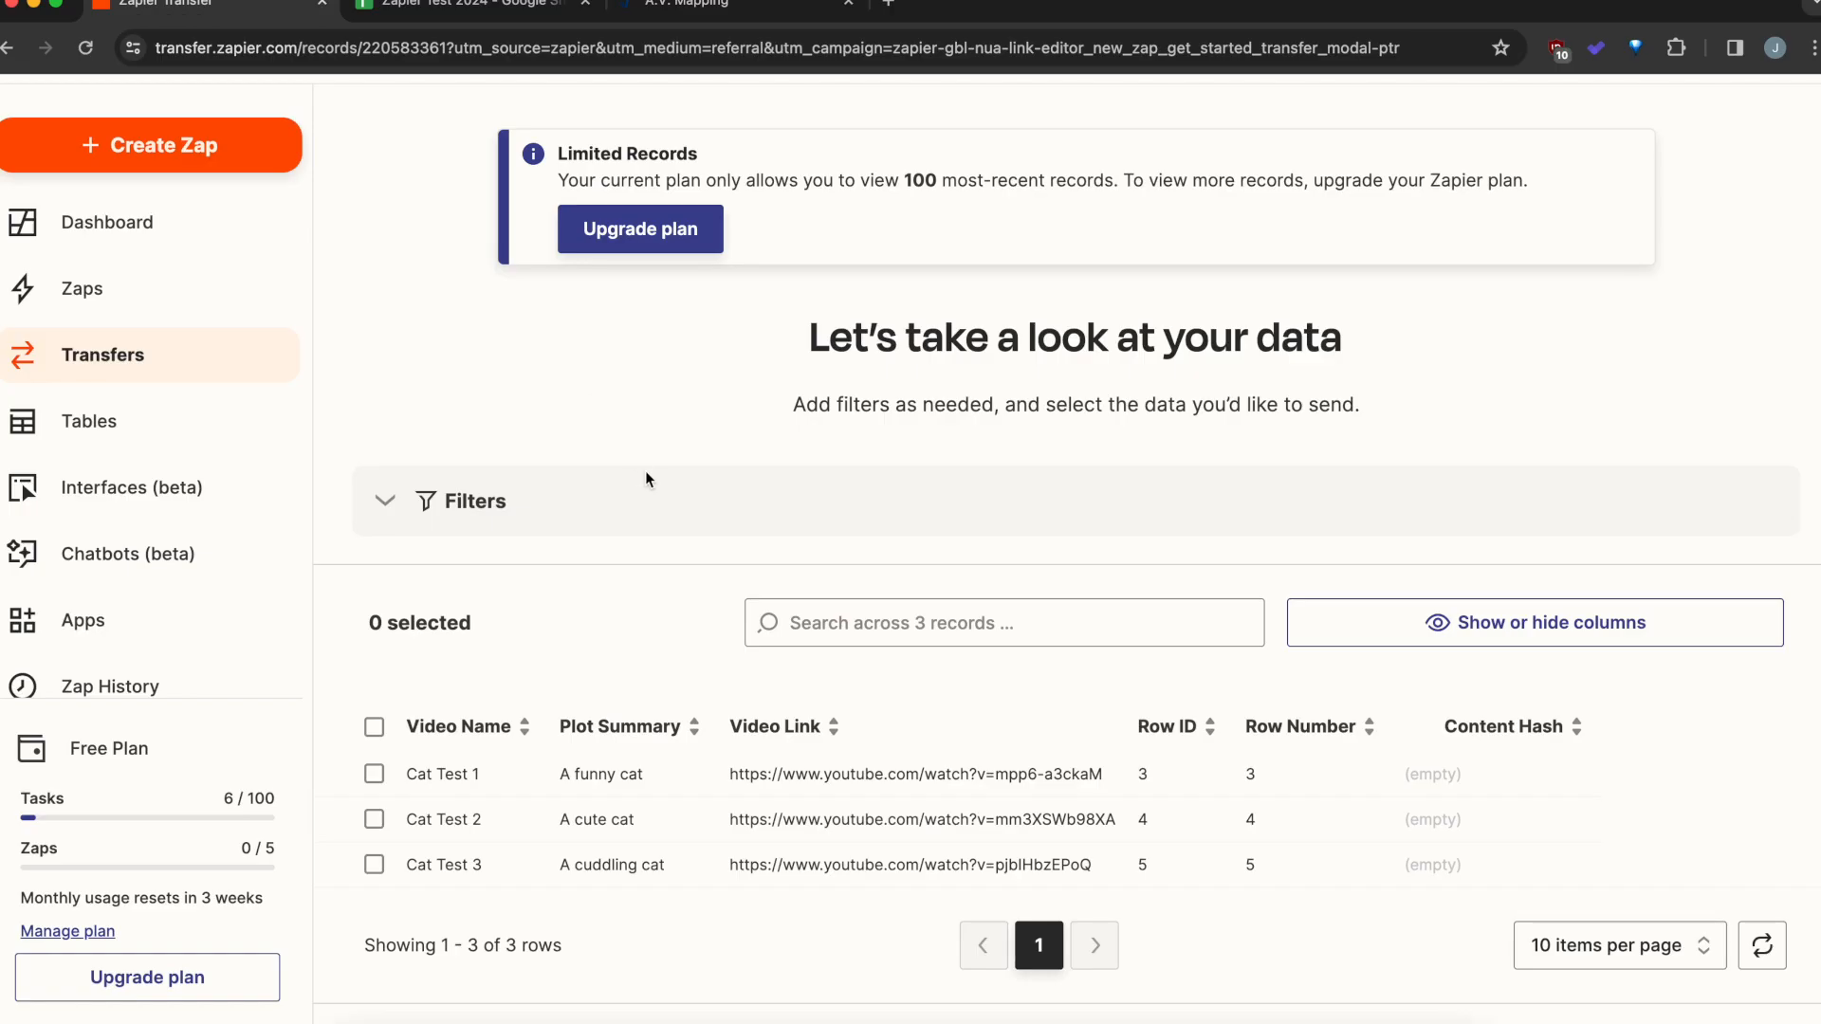
{"action": "left_click", "coordinate": [375, 728]}
{"action": "left_click", "coordinate": [467, 750]}
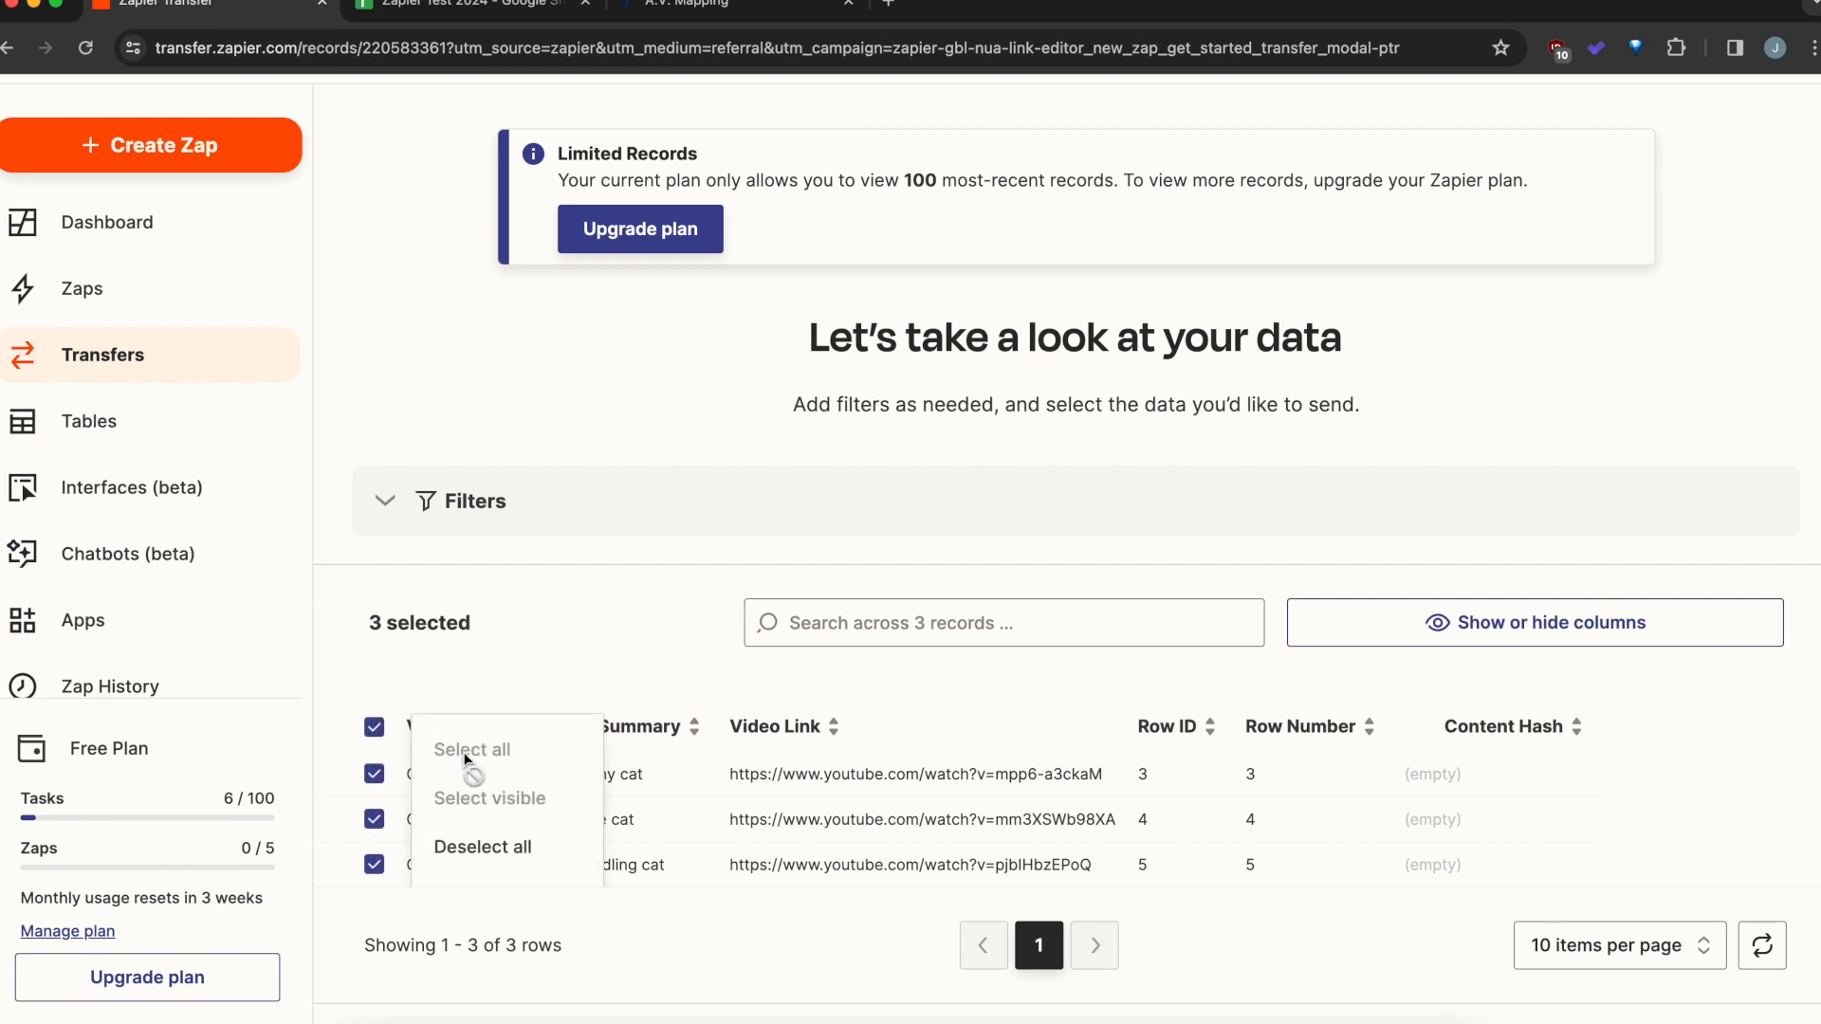
{"action": "left_click", "coordinate": [816, 681]}
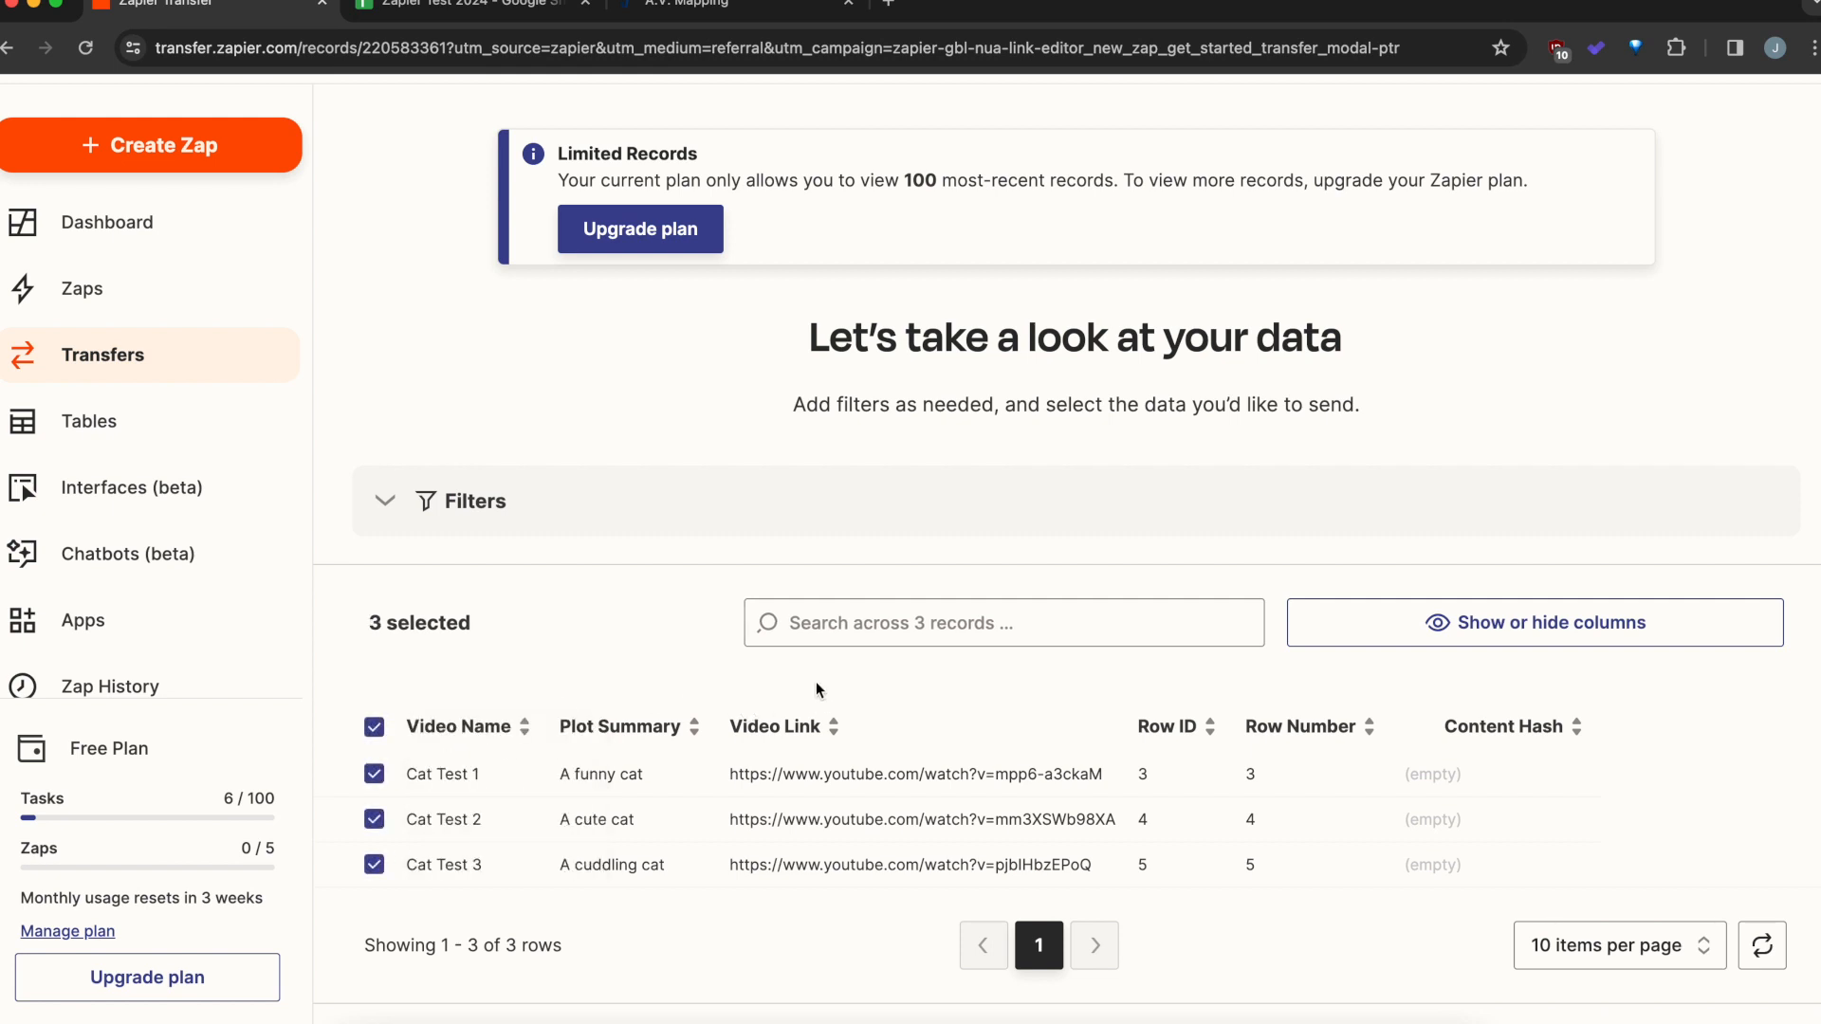
{"action": "scroll", "coordinate": [816, 681], "scroll_direction": "down", "scroll_amount": 3}
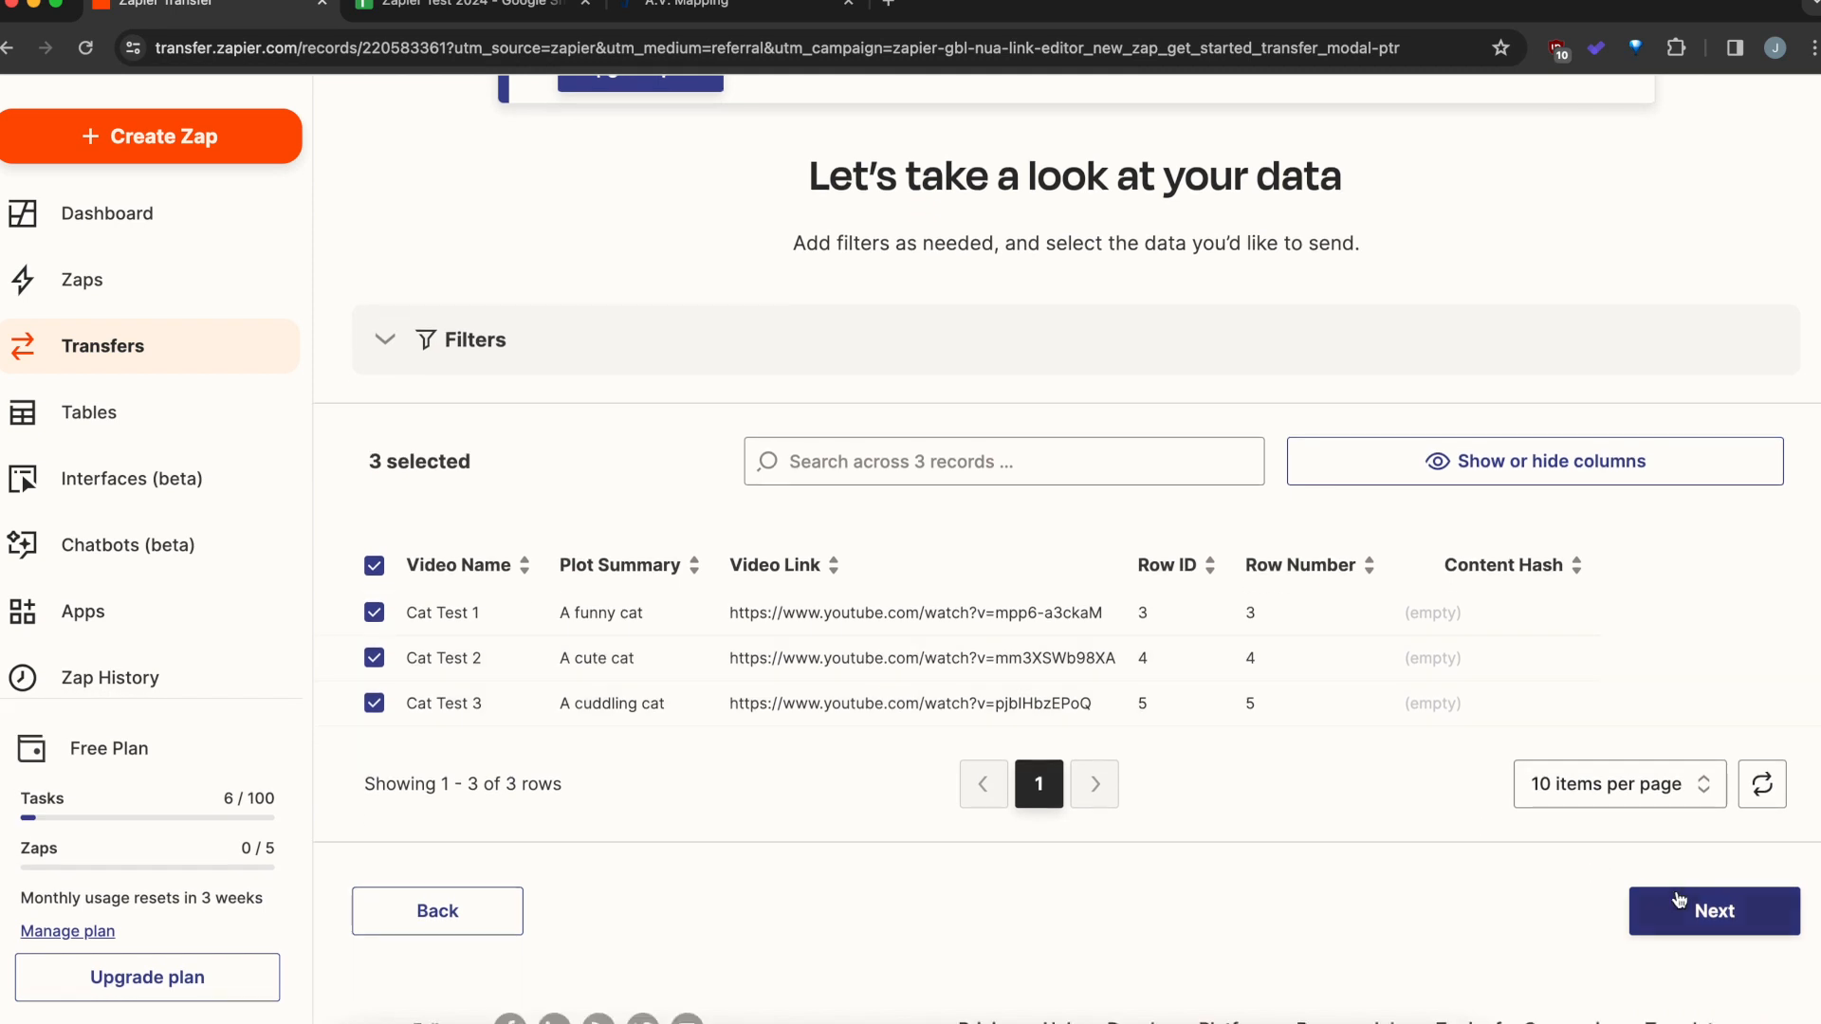
{"action": "left_click", "coordinate": [1693, 923]}
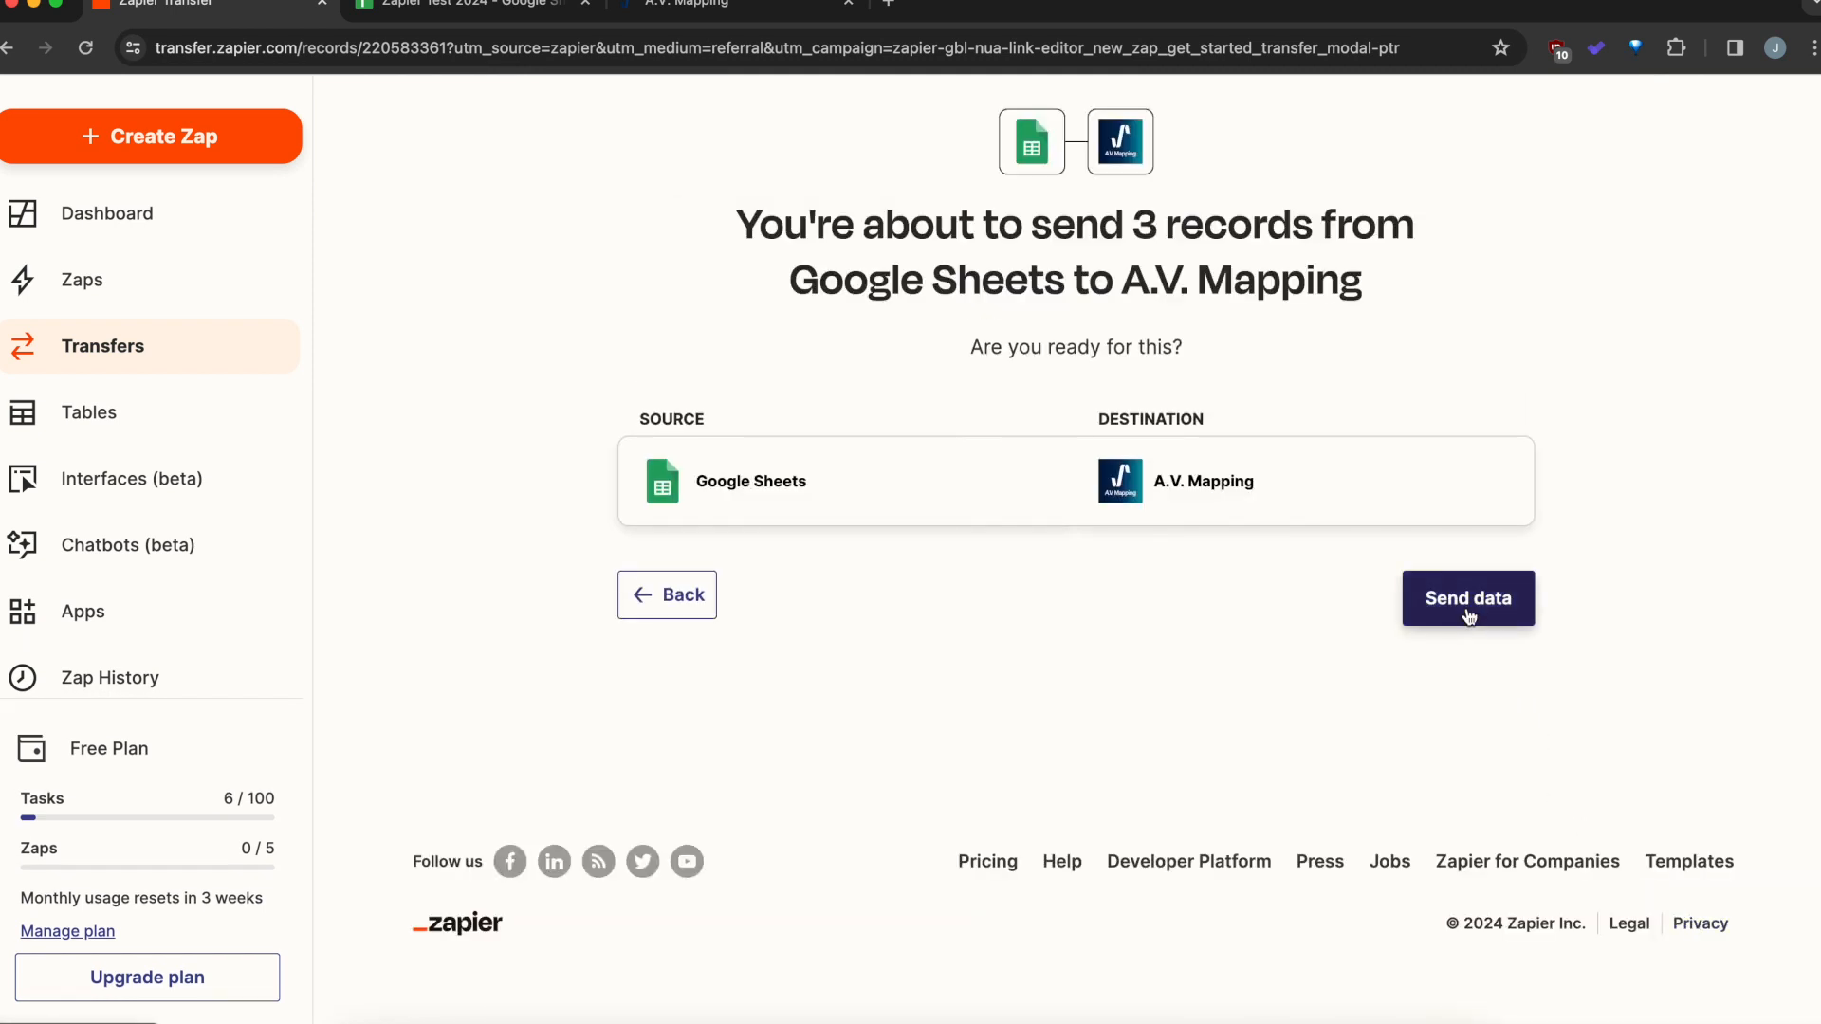
{"action": "left_click", "coordinate": [1469, 599]}
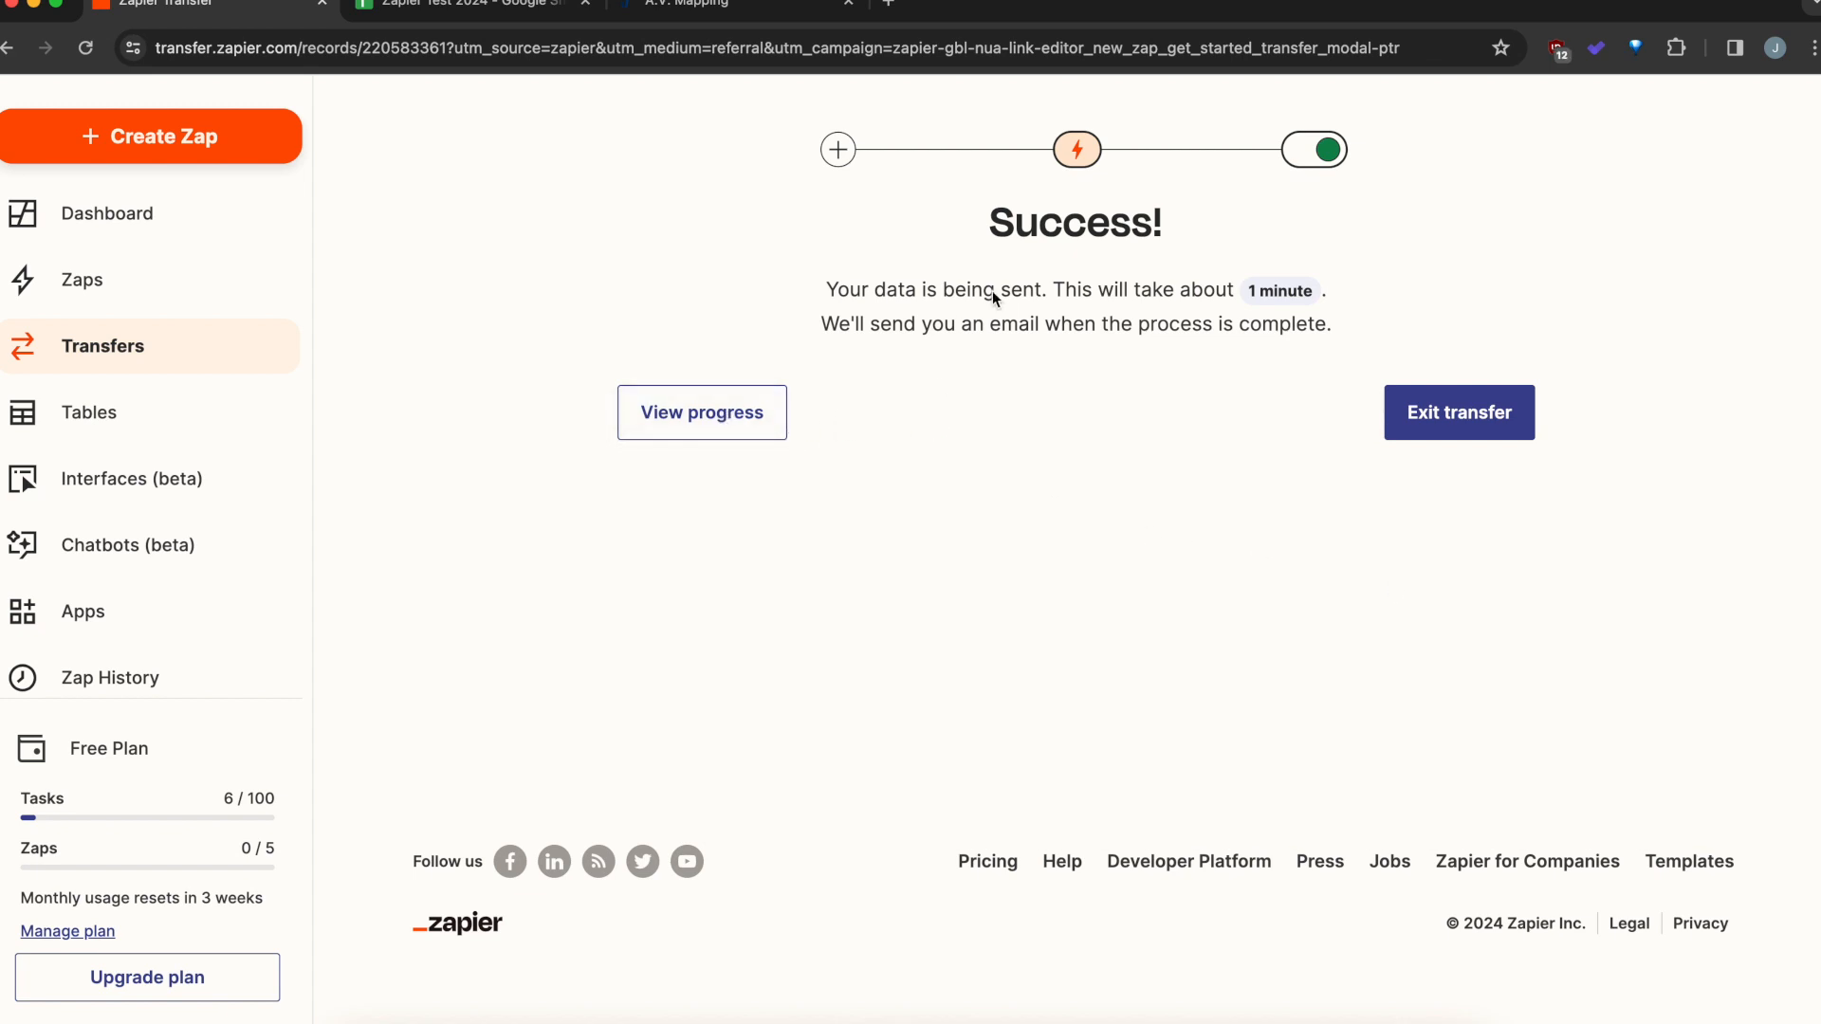
View the transfer's progress and check the status of the Zap runs
{"action": "left_click", "coordinate": [711, 418]}
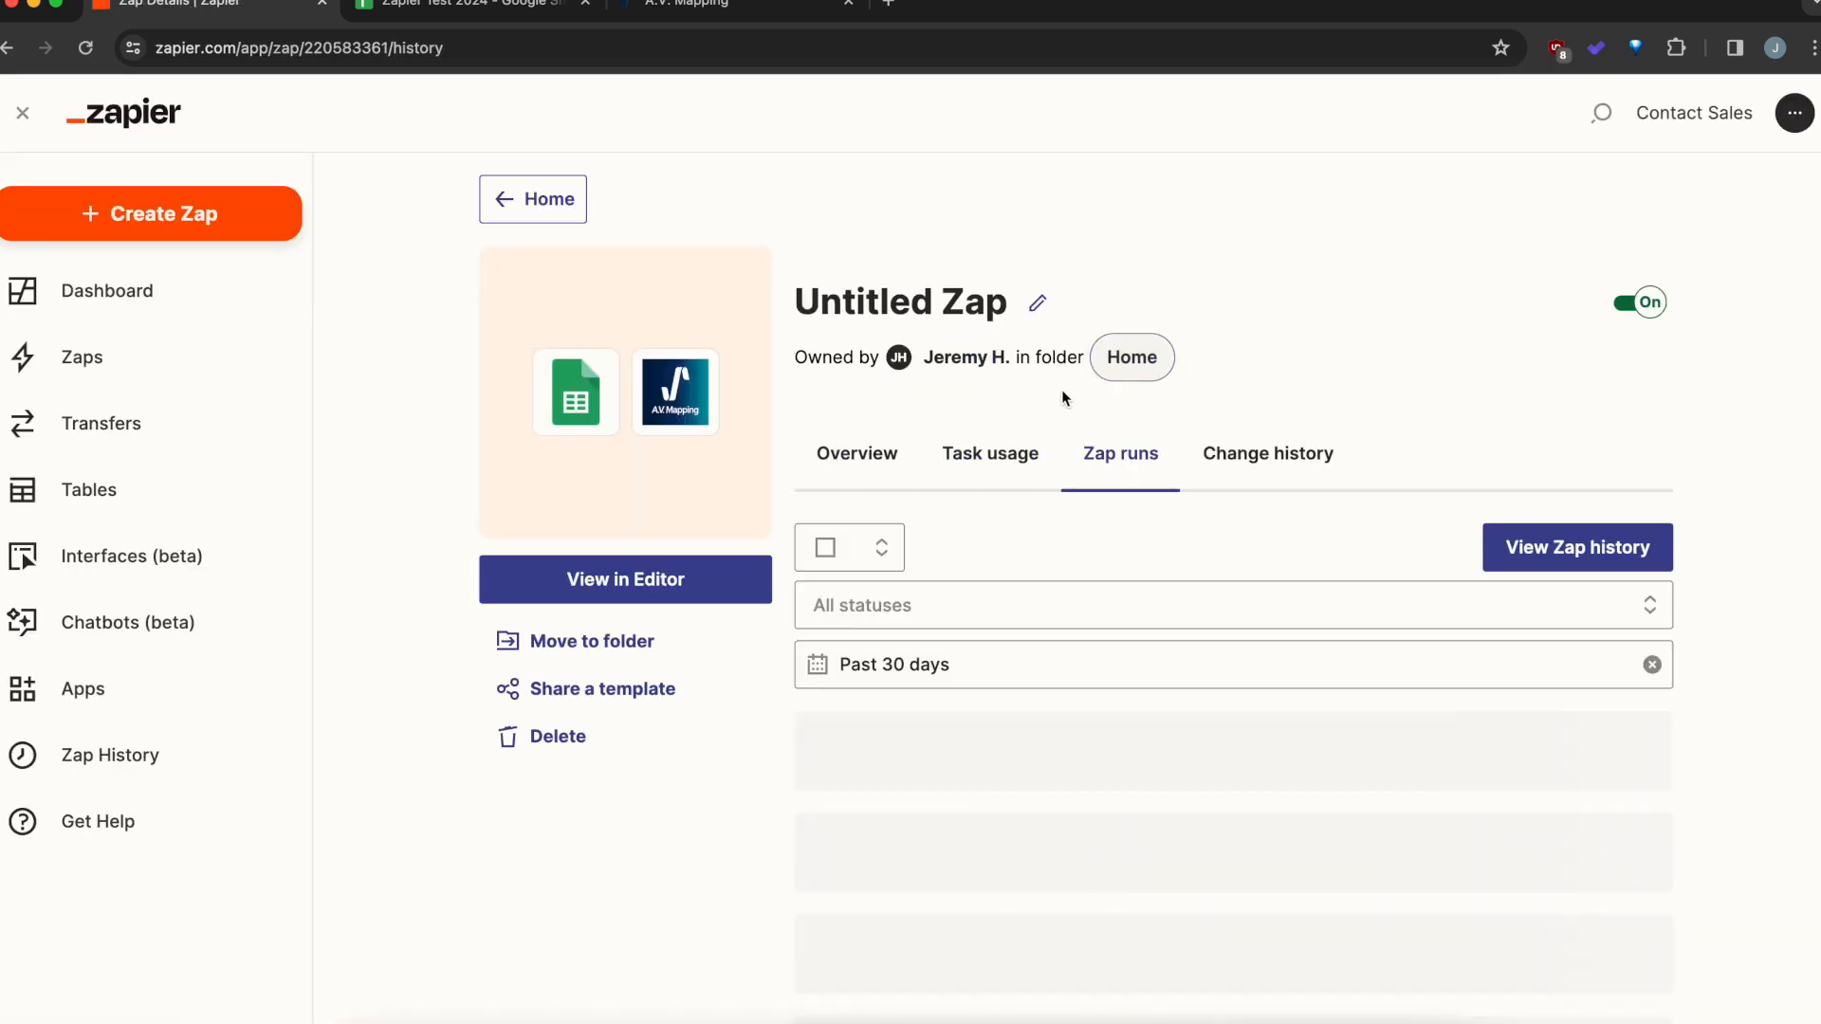
{"action": "scroll", "coordinate": [1062, 389], "scroll_direction": "down", "scroll_amount": 2}
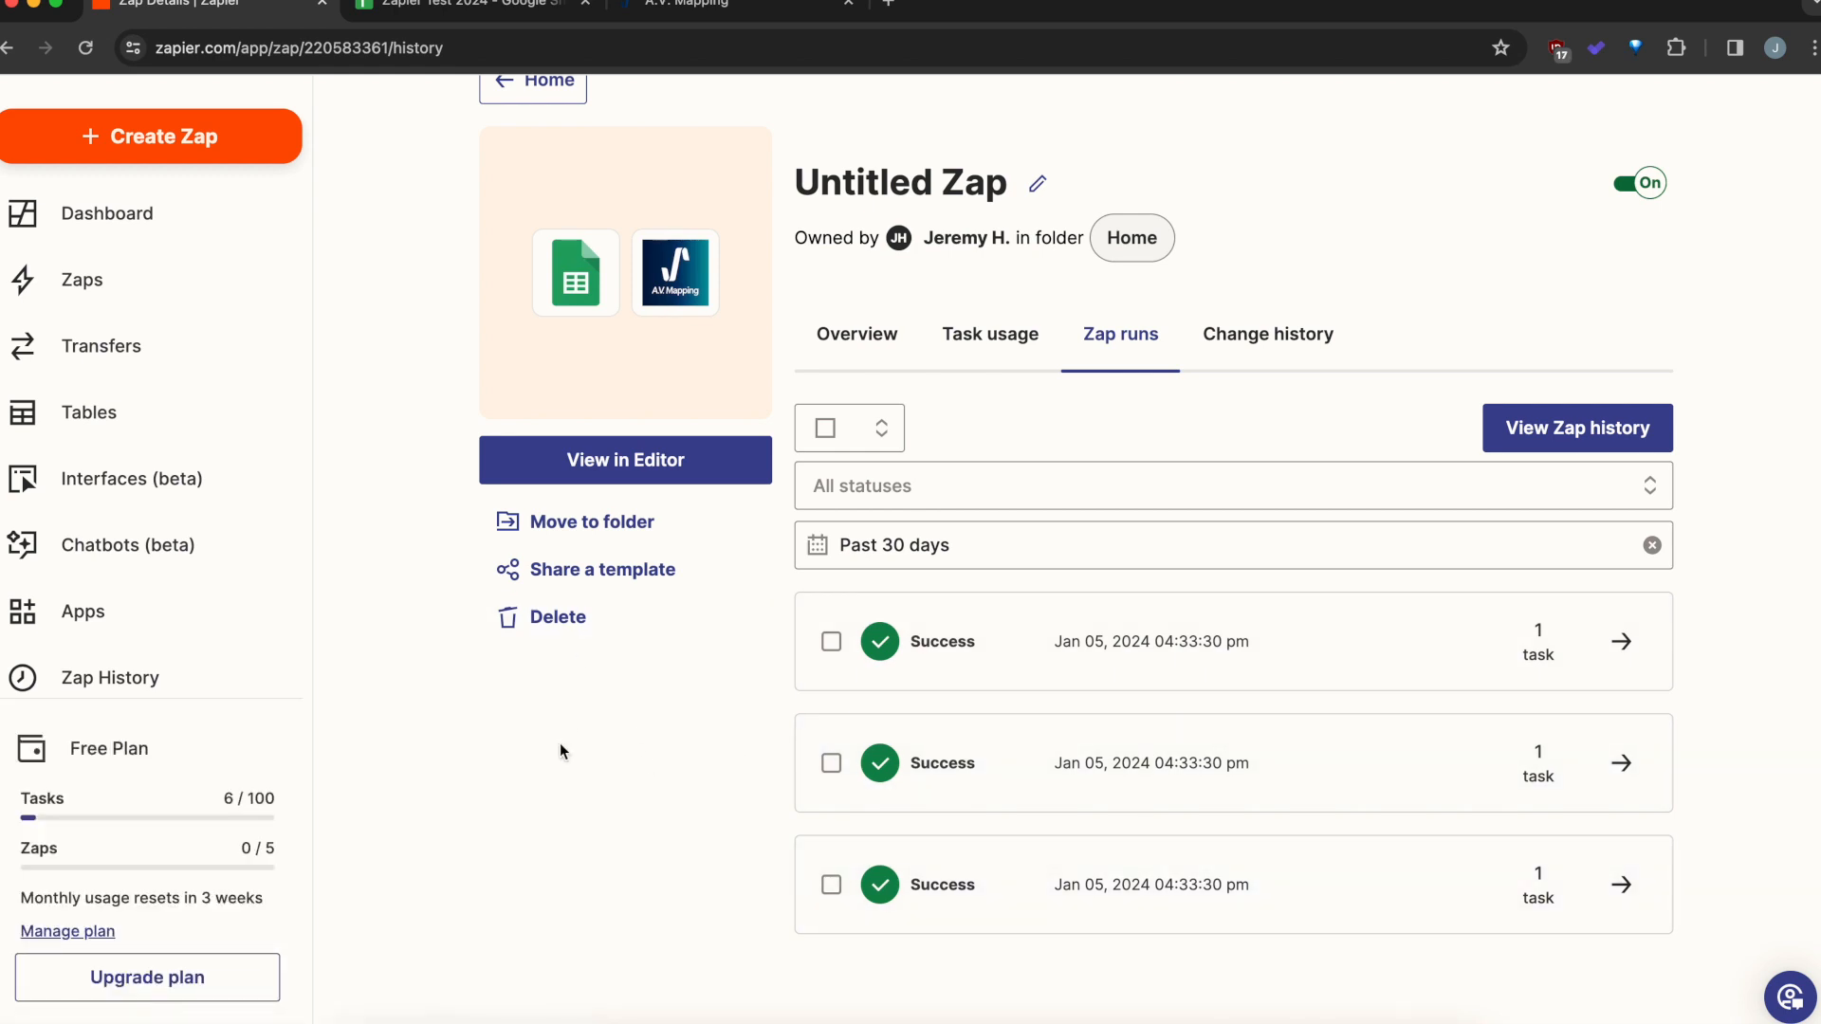
Switch to A.V. Mapping, reopen My Video Library through Film Management and examine the transferred cat videos
{"action": "left_click", "coordinate": [682, 8]}
{"action": "left_click", "coordinate": [273, 135]}
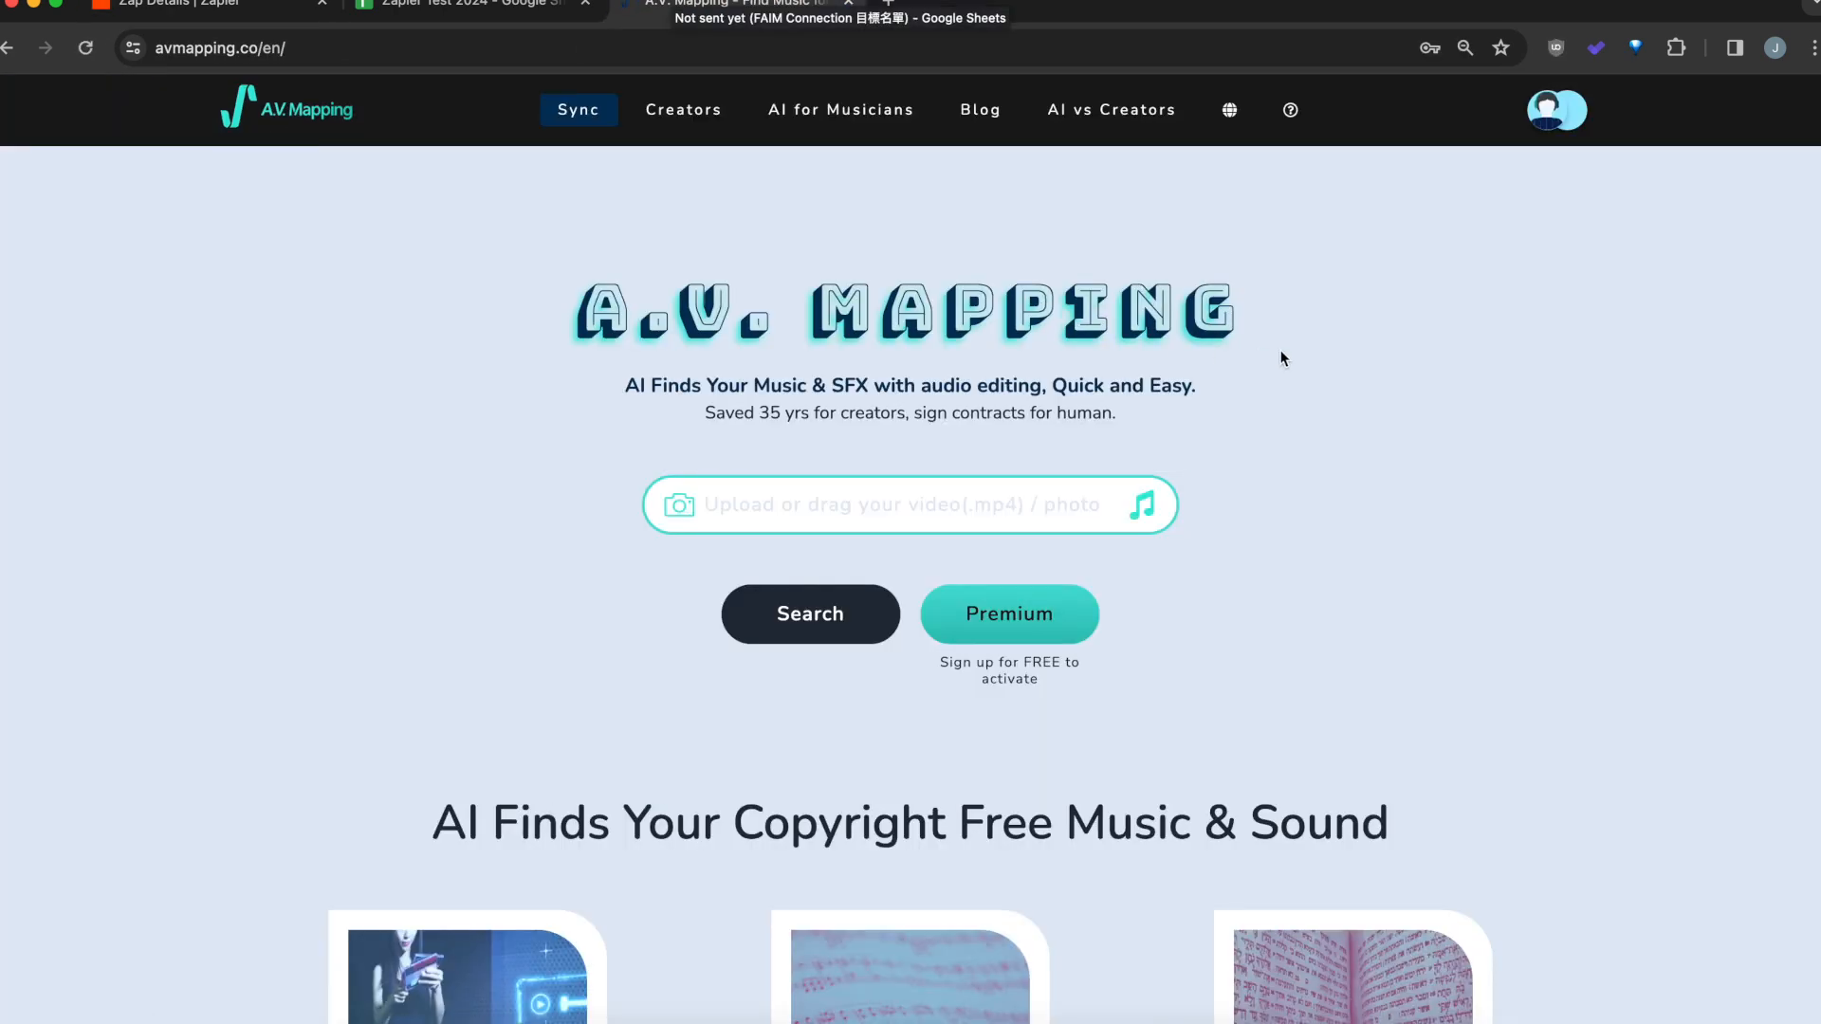
{"action": "left_click", "coordinate": [1554, 114]}
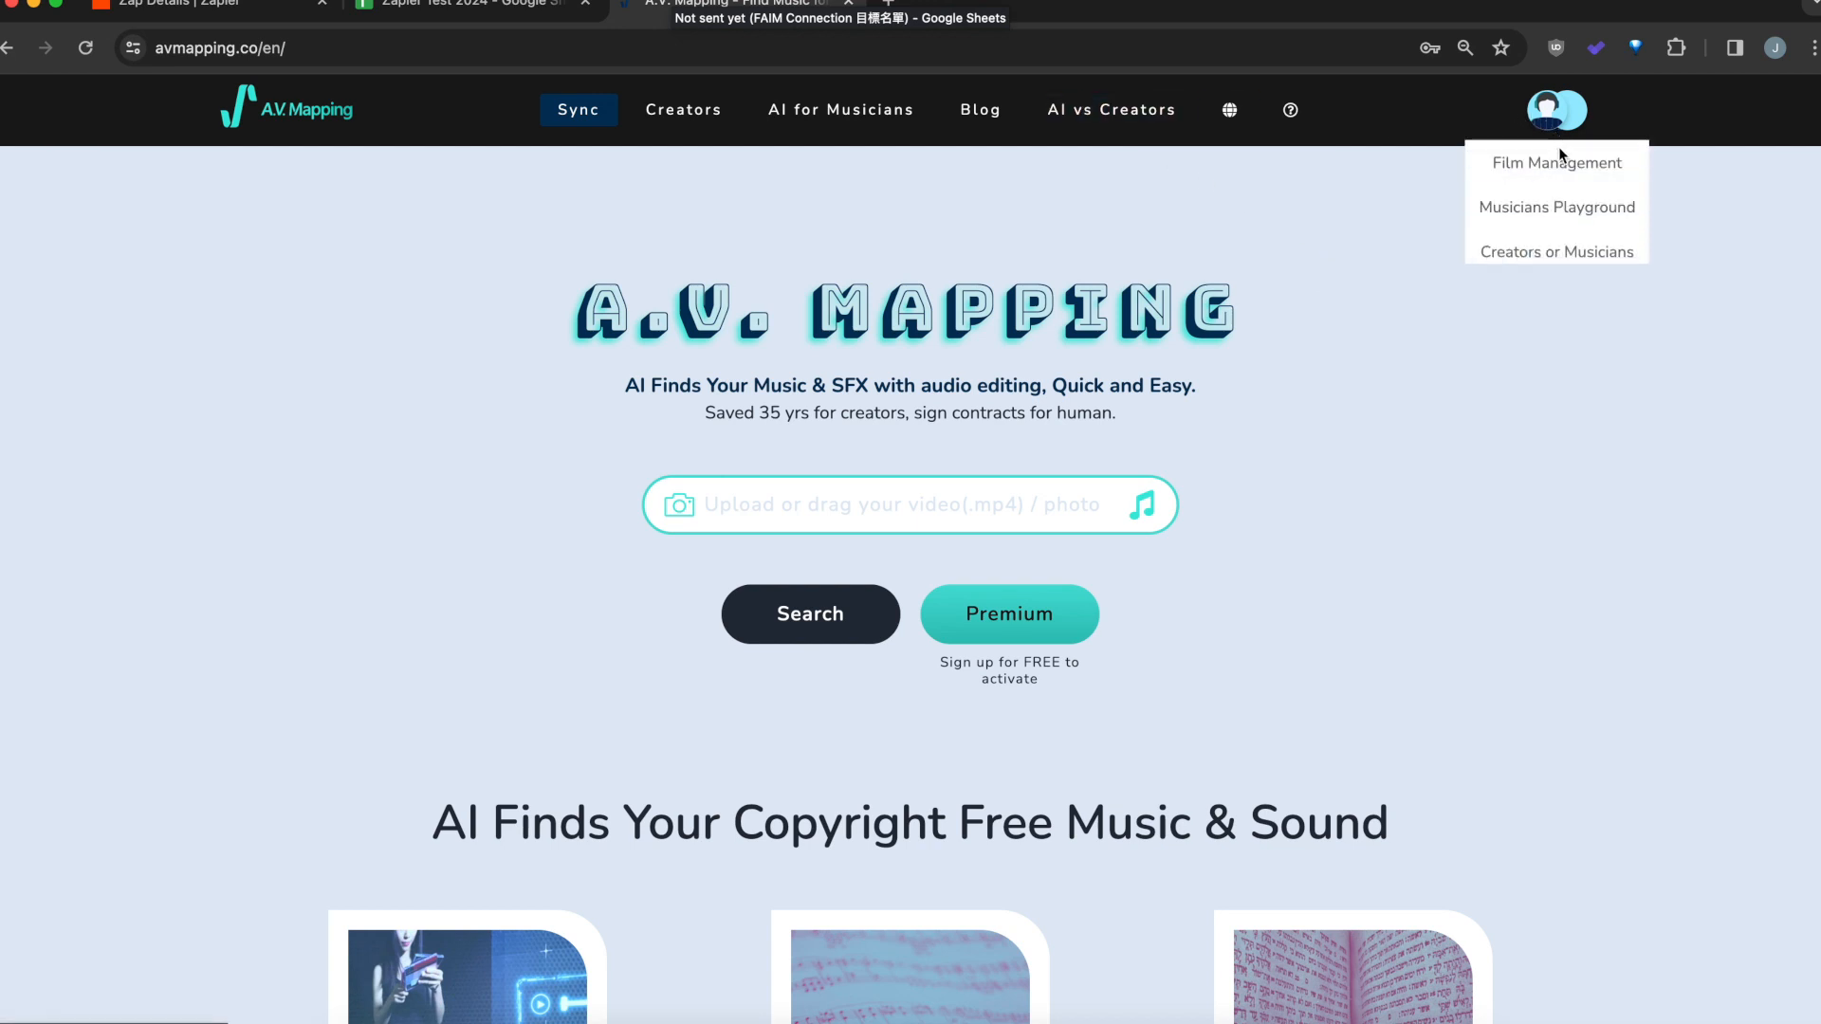
{"action": "left_click", "coordinate": [1564, 169]}
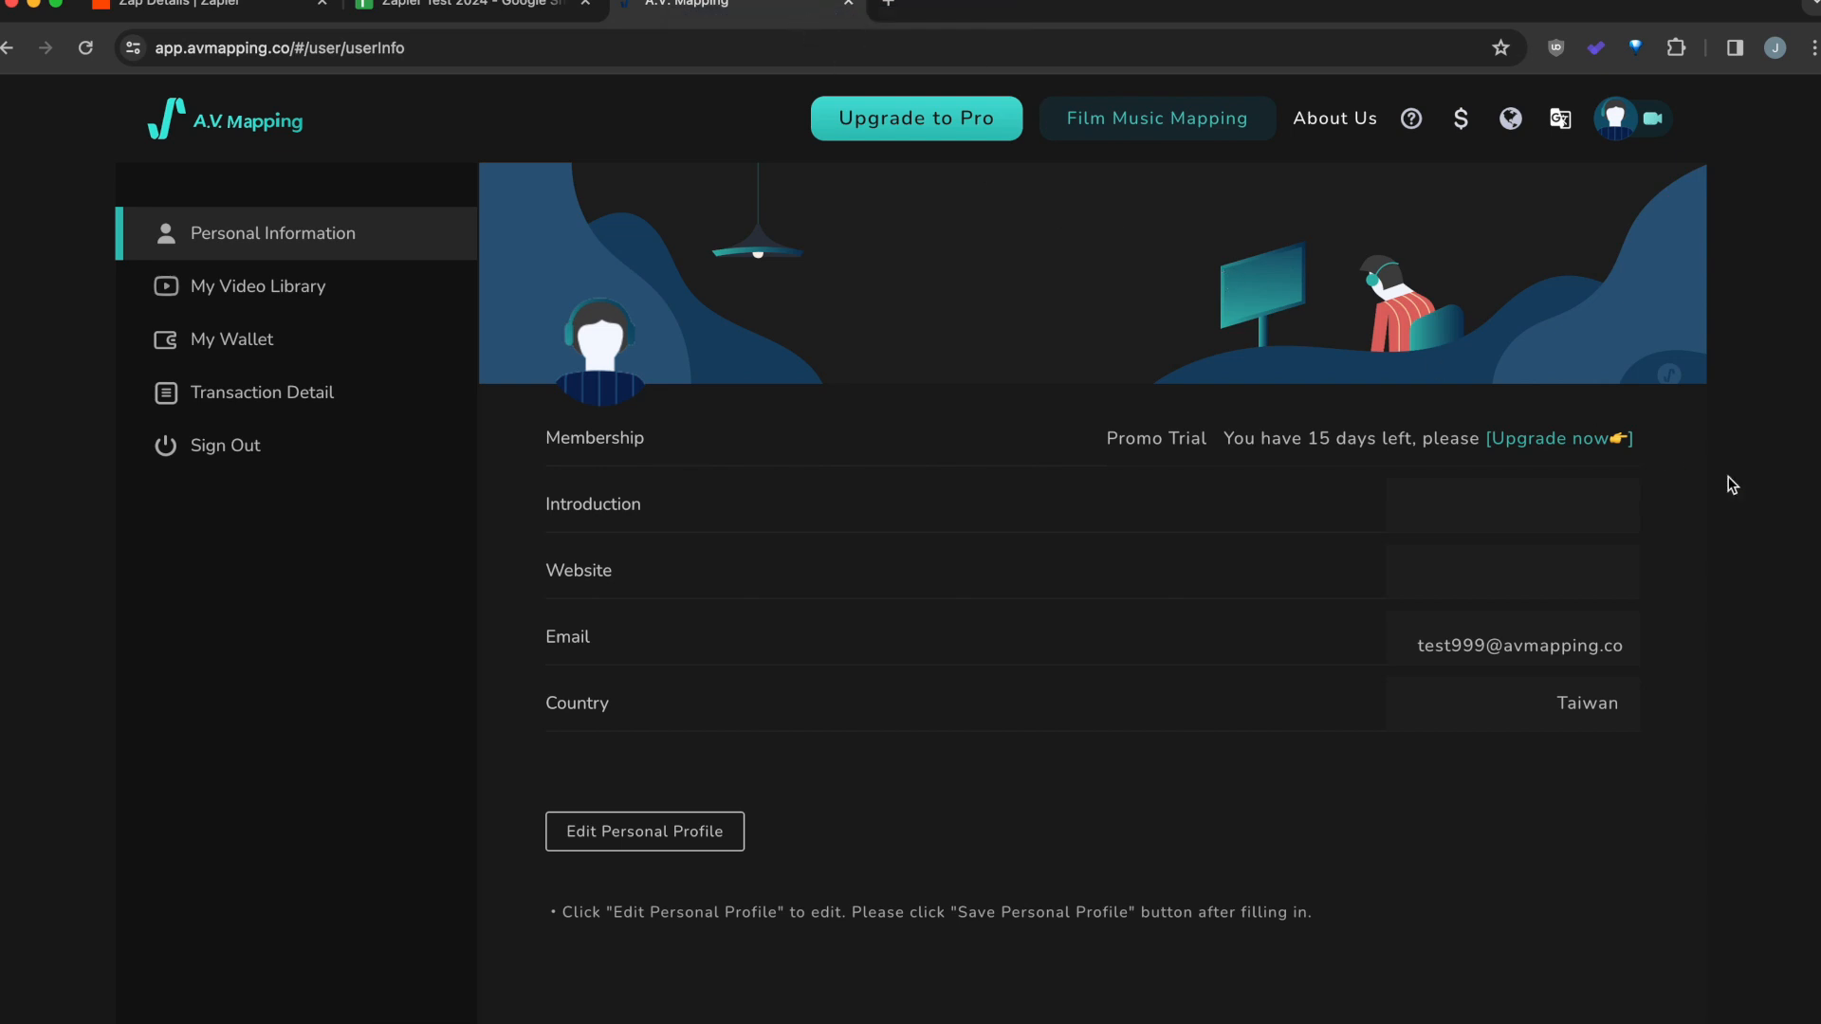
{"action": "left_click", "coordinate": [442, 298]}
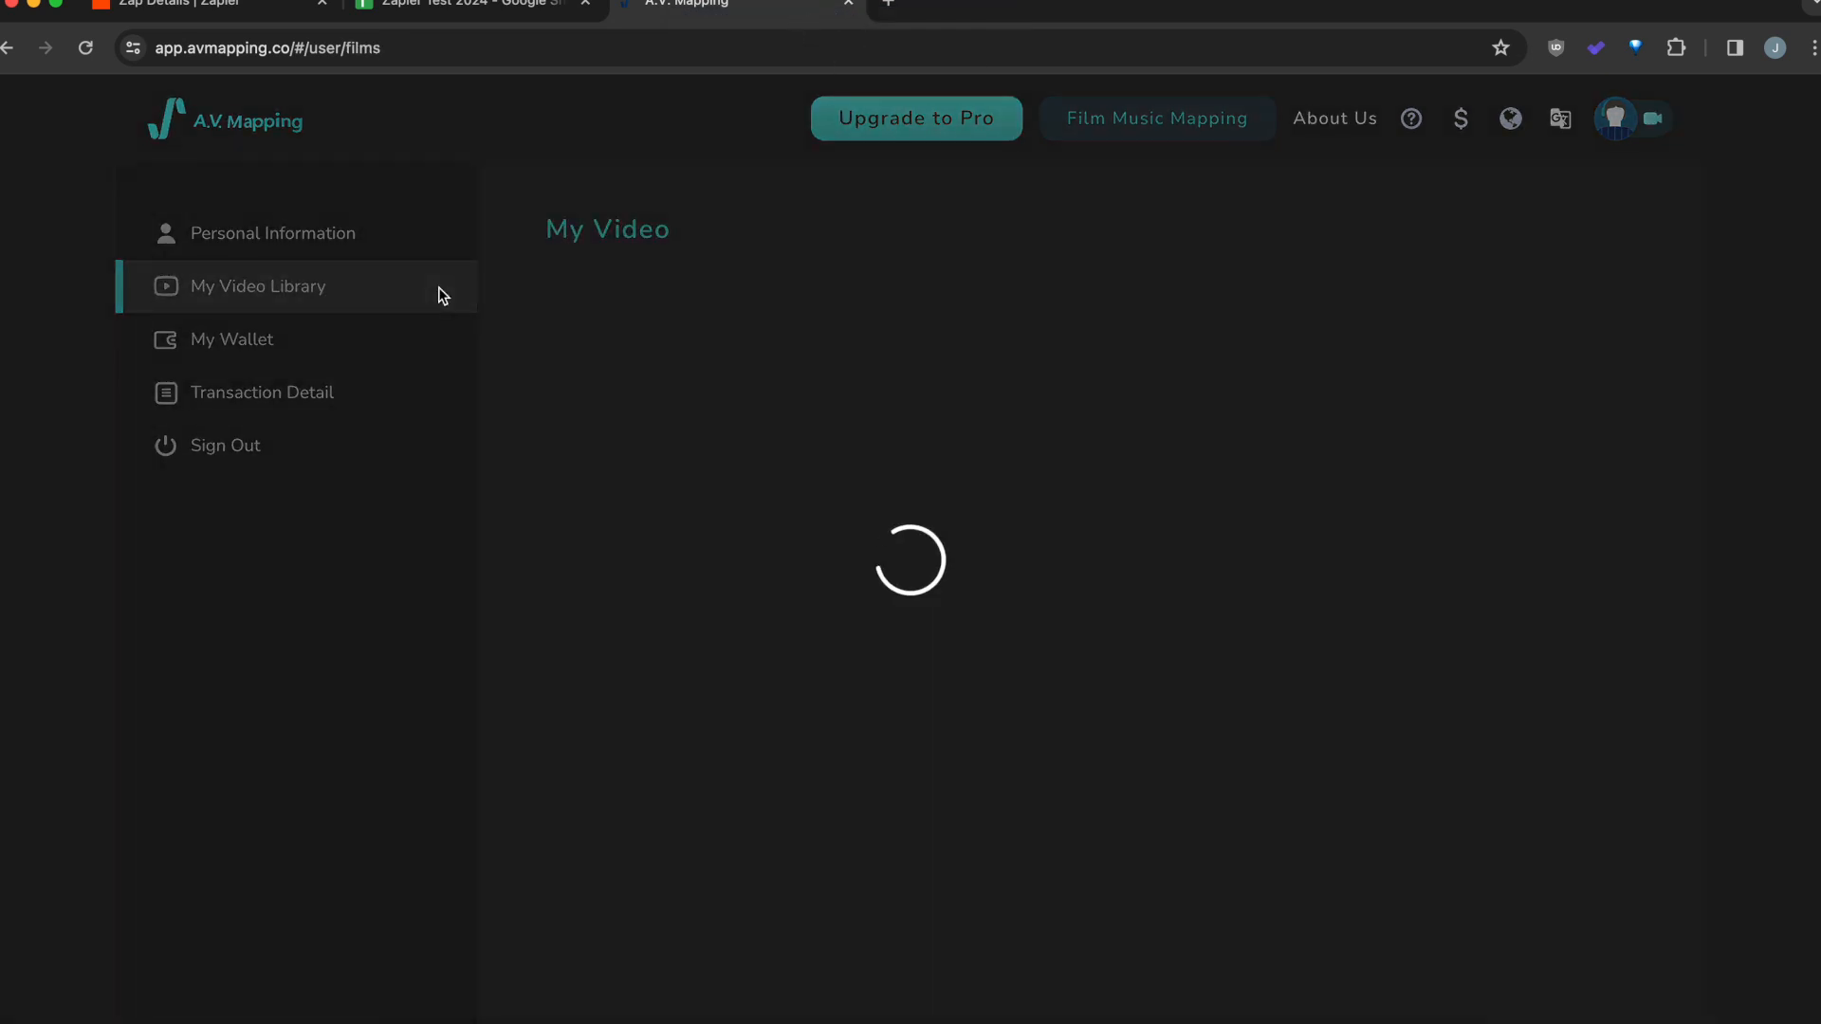
{"action": "scroll", "coordinate": [1087, 586], "scroll_direction": "down", "scroll_amount": 3}
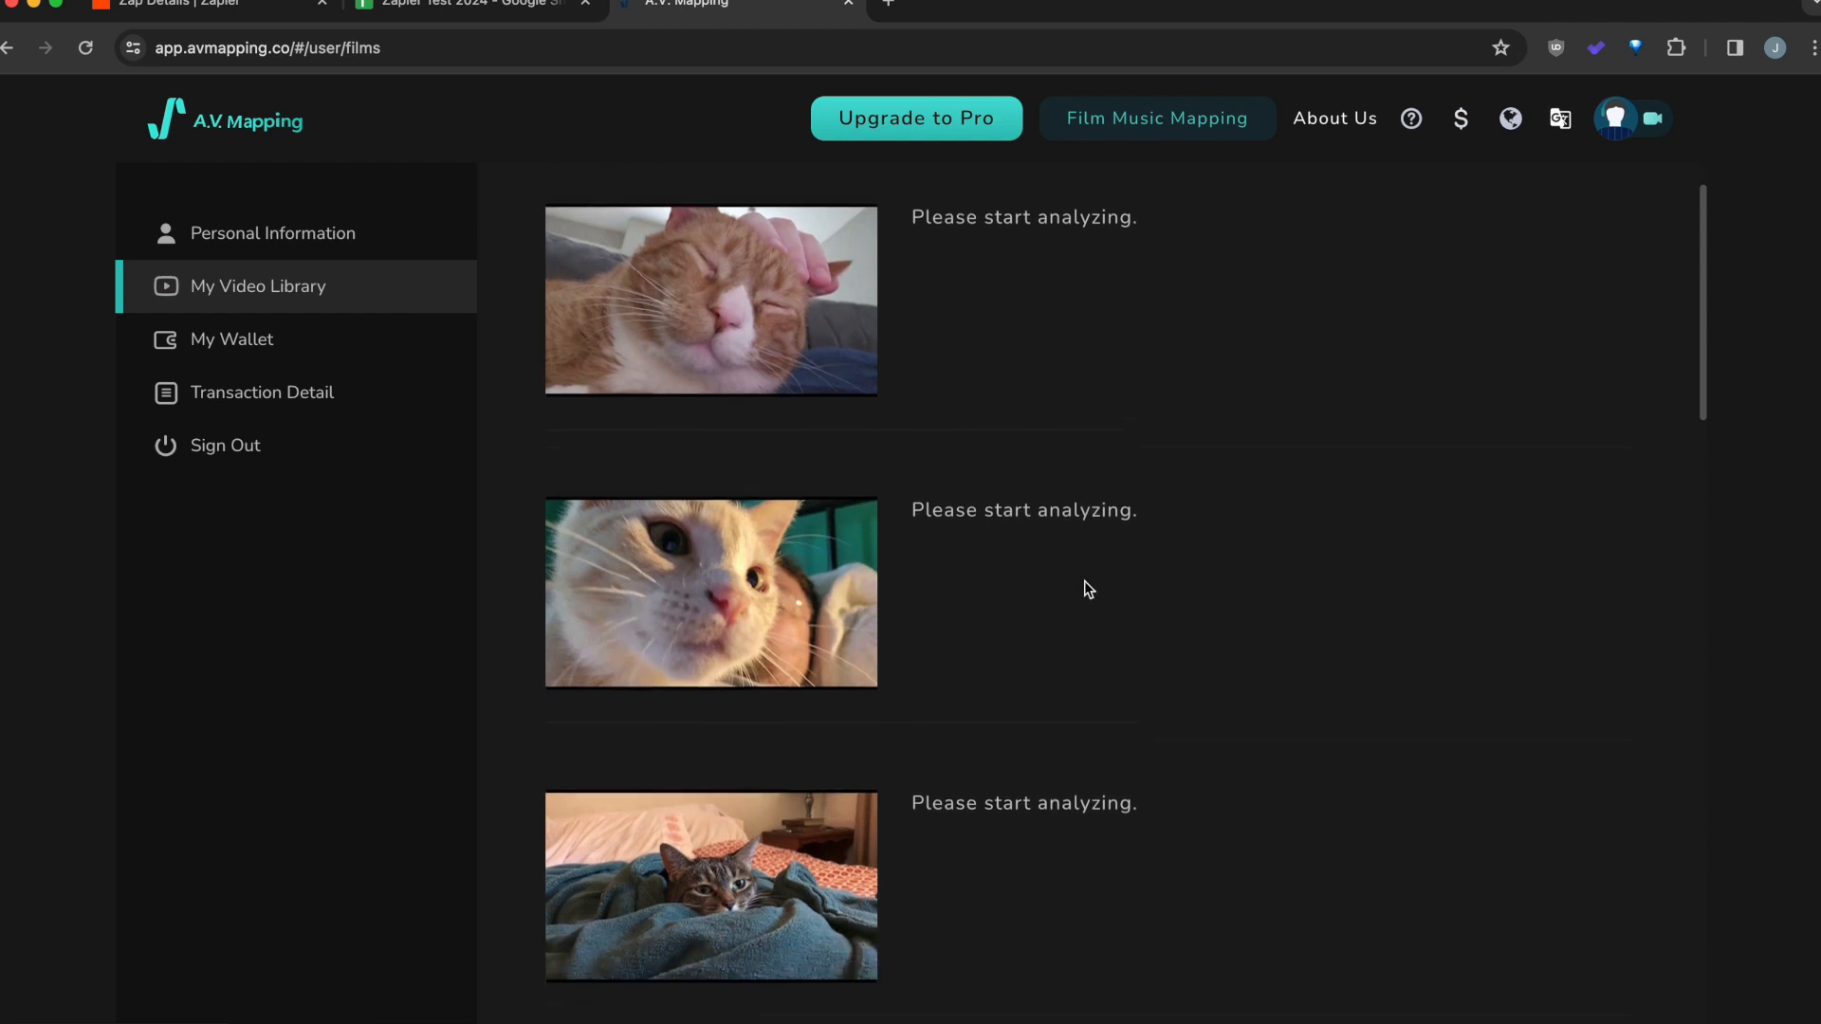
{"action": "scroll", "coordinate": [1084, 585], "scroll_direction": "up", "scroll_amount": 1}
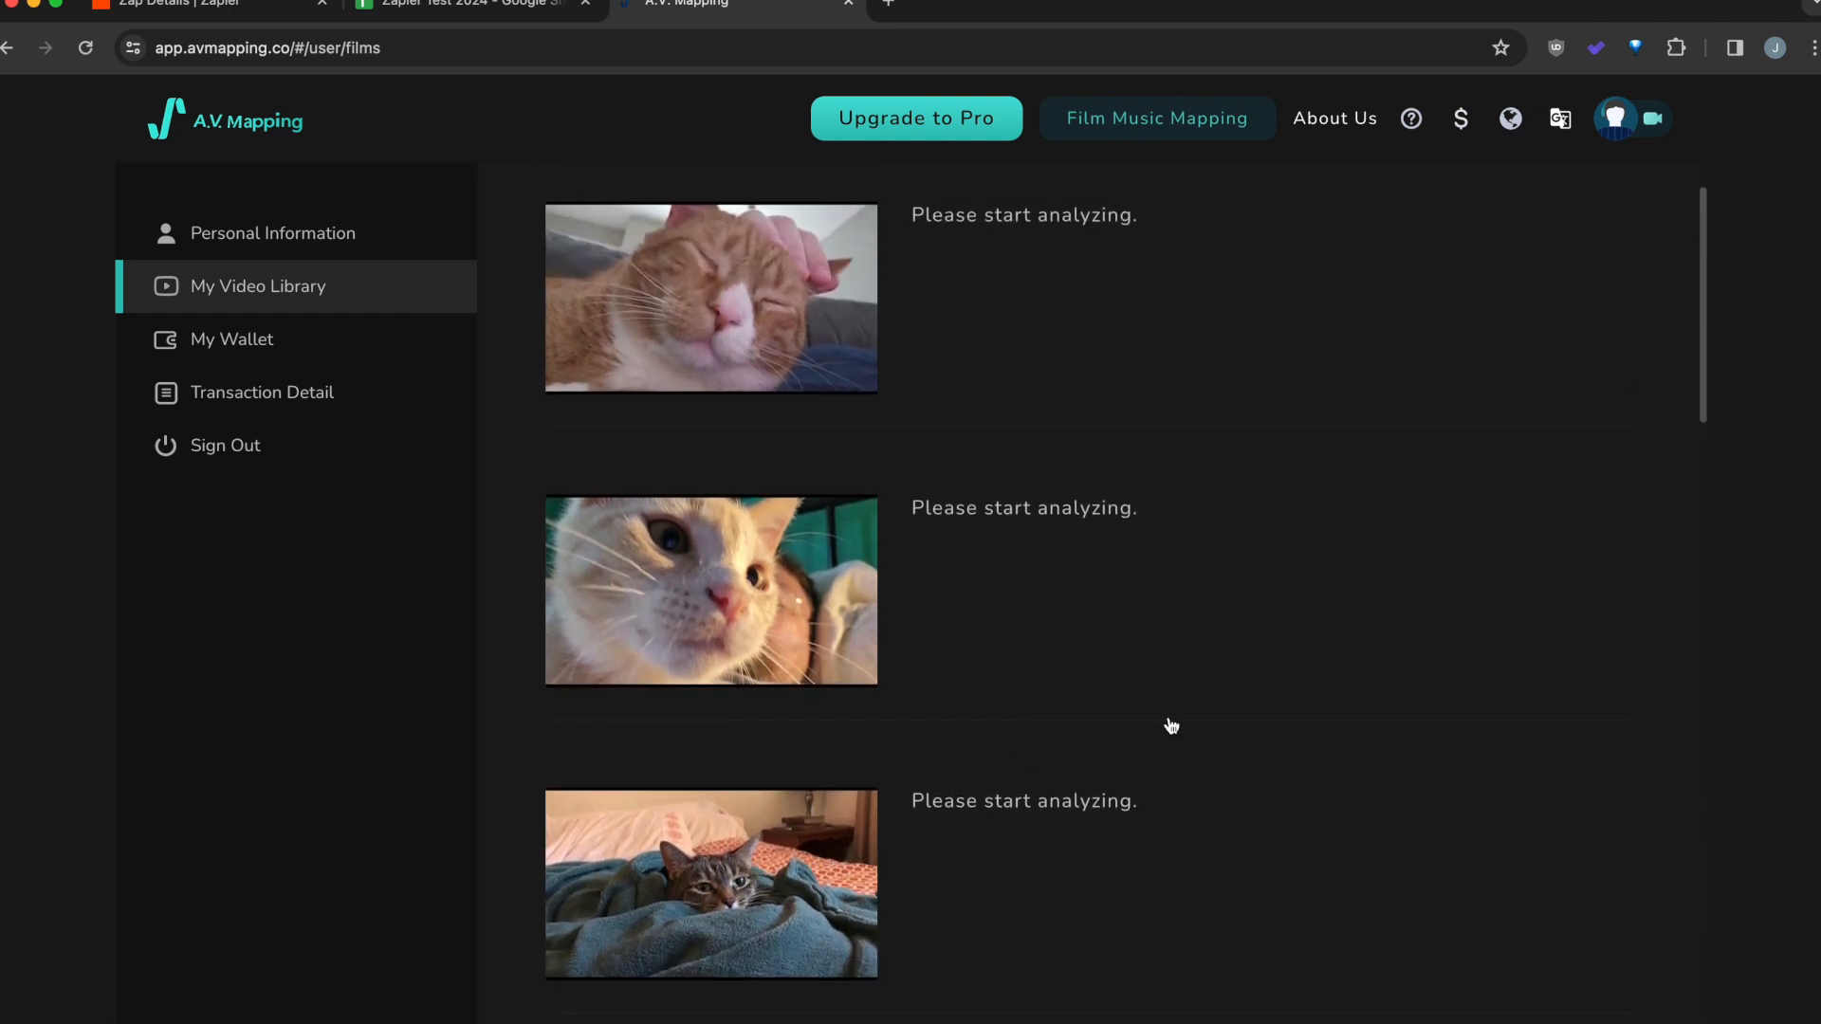
{"action": "scroll", "coordinate": [746, 618], "scroll_direction": "up", "scroll_amount": 1}
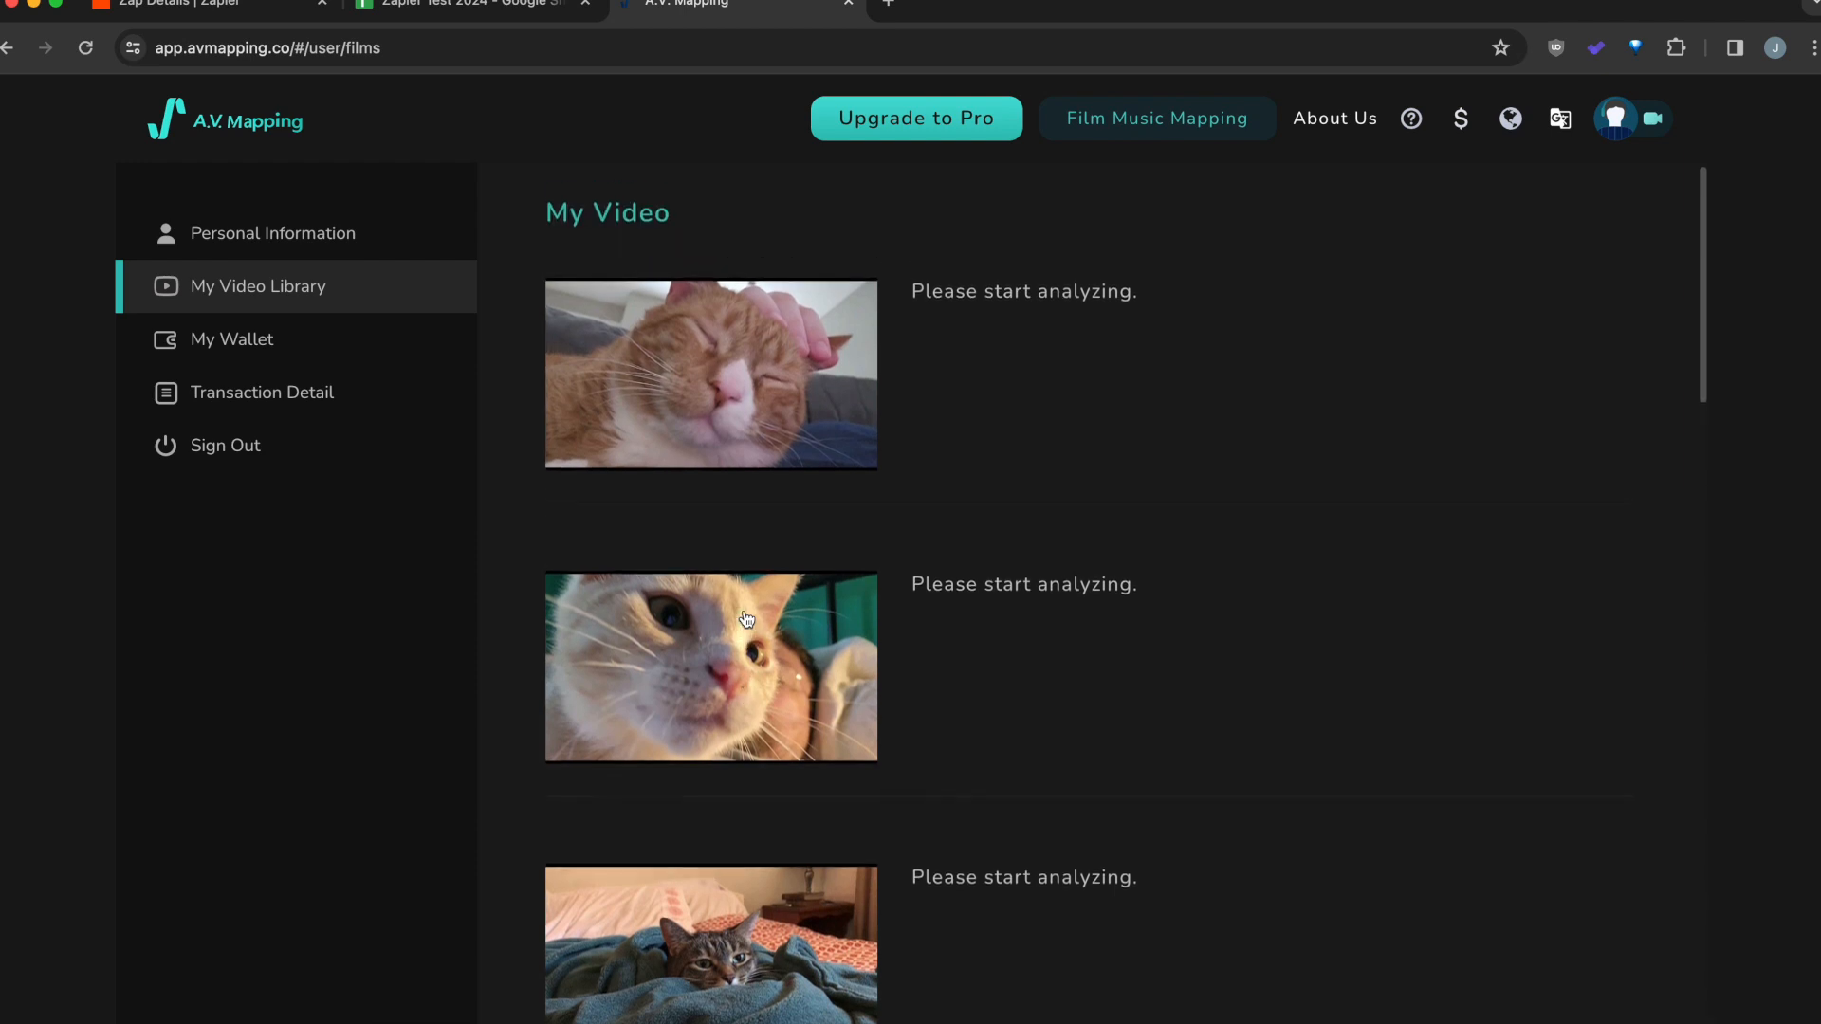
{"action": "scroll", "coordinate": [719, 398], "scroll_direction": "up", "scroll_amount": 1}
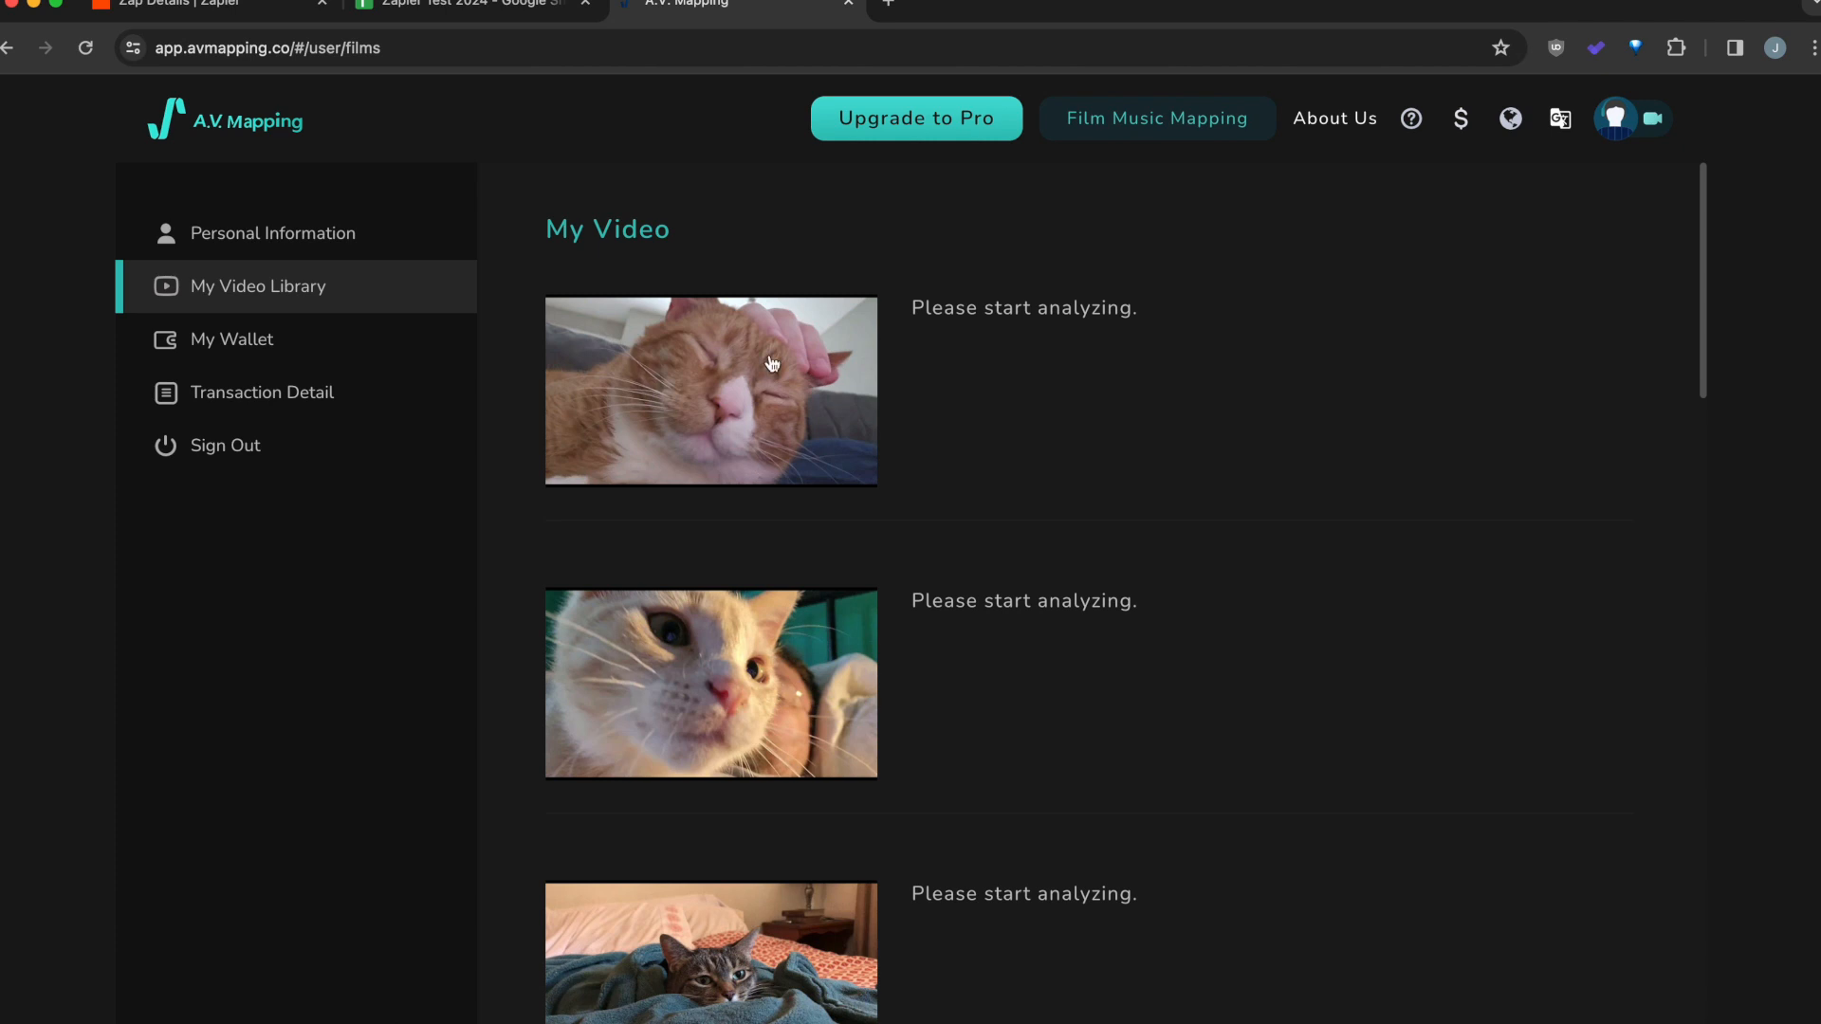
Open the orange cat video at the start of the library with the AI Video Music Mapping service
{"action": "left_click", "coordinate": [805, 378]}
{"action": "left_click", "coordinate": [635, 442]}
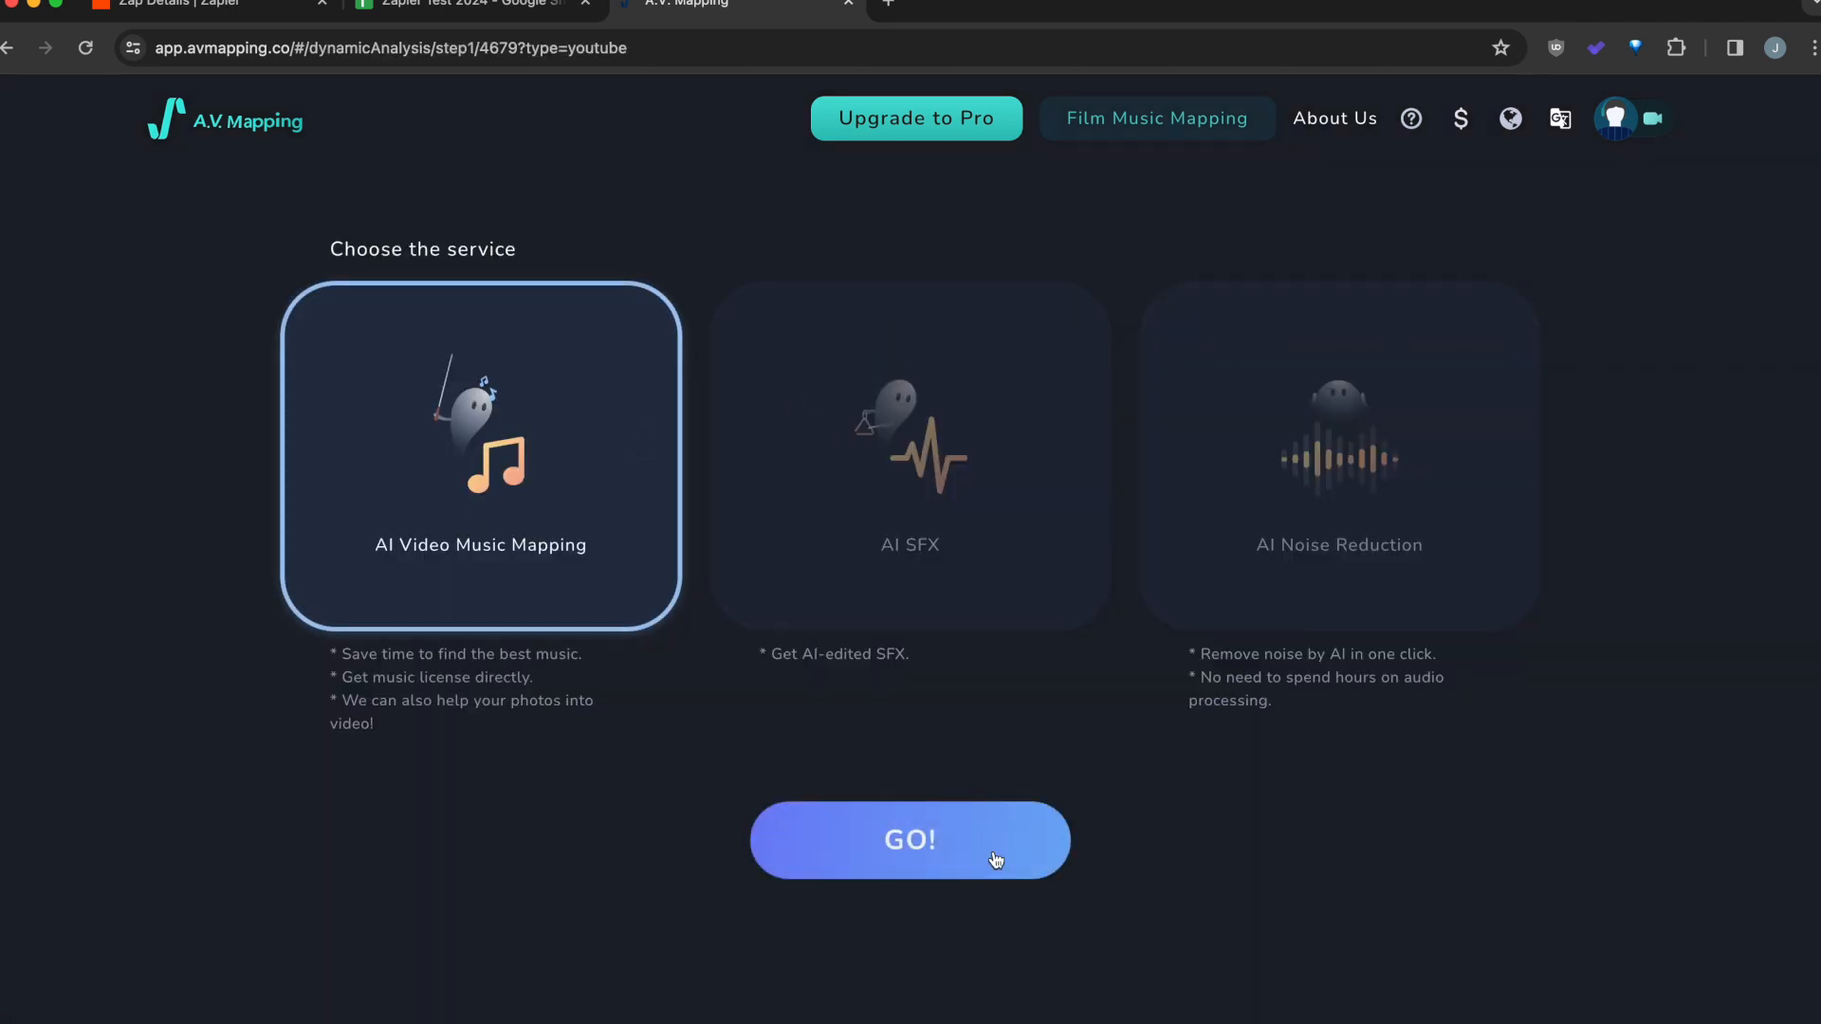
{"action": "left_click", "coordinate": [970, 850]}
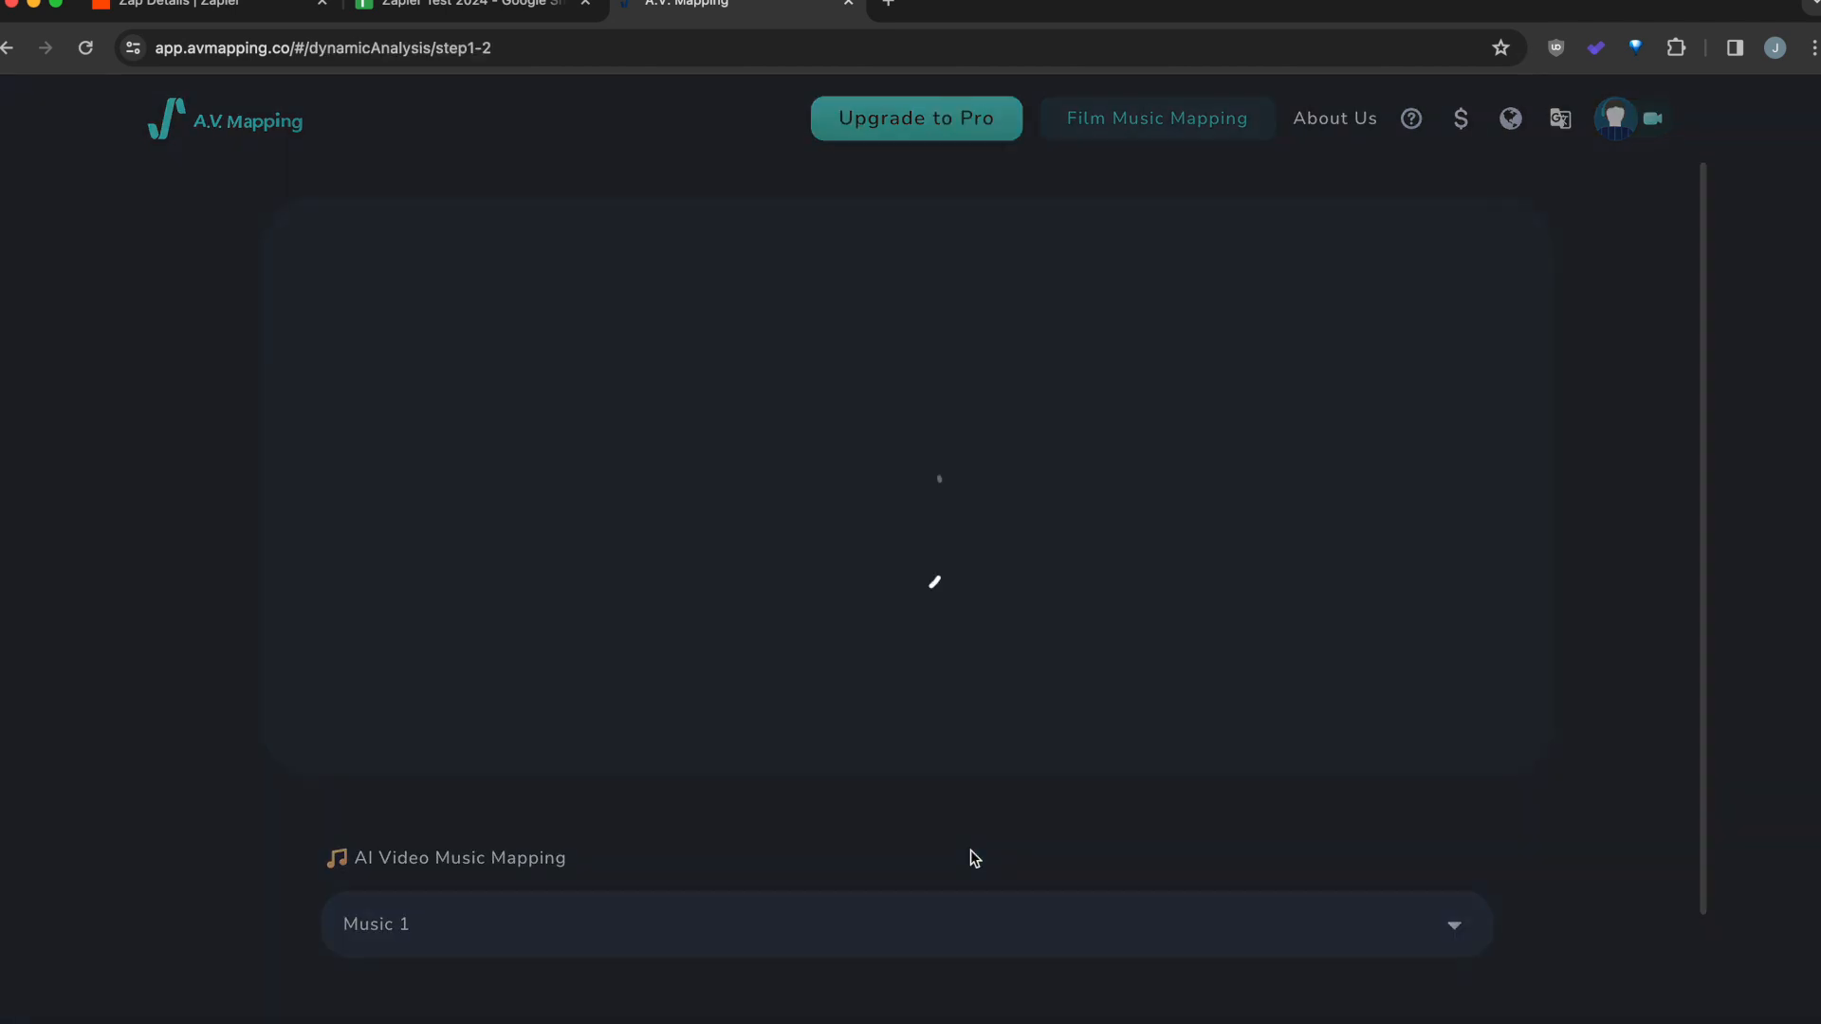